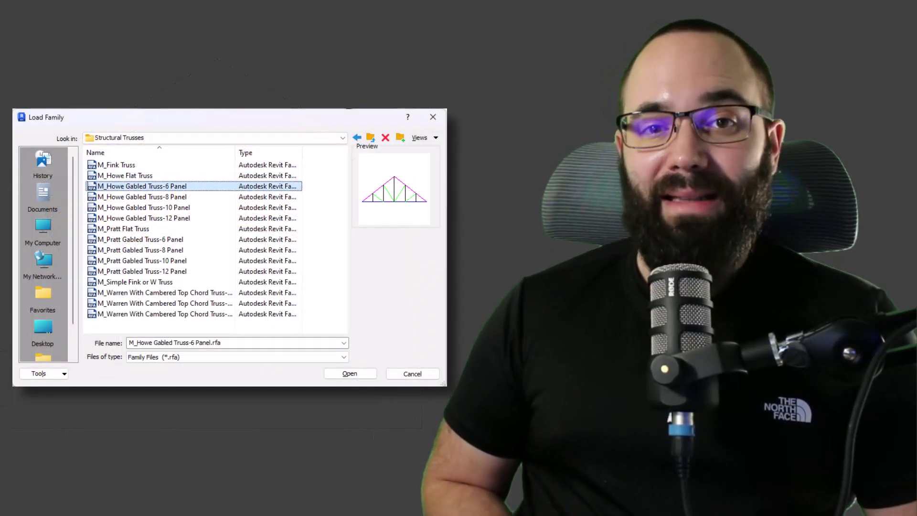
- Preview the M_Pratt Gabled Truss-6 Panel family, then orbit the house to a near-front view
key(Down)
key(Down)
key(Down)
key(Down)
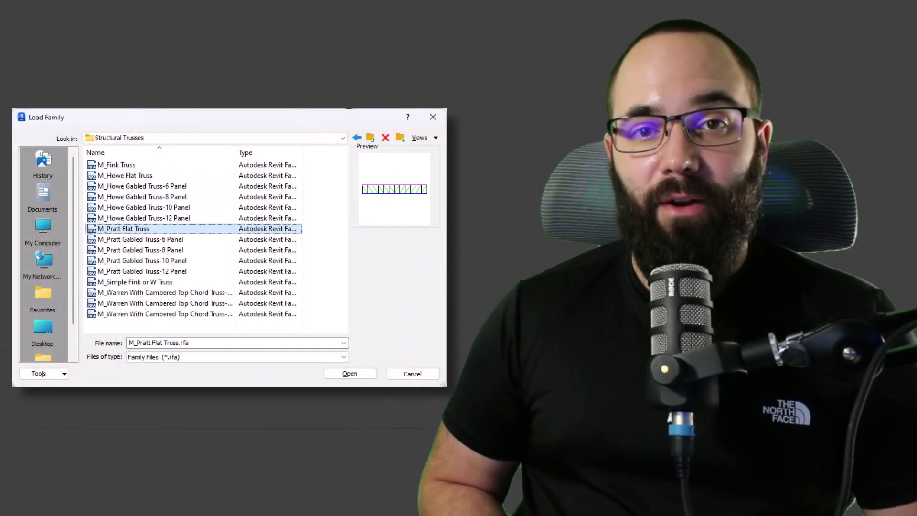
key(Down)
key(Down)
key(Down)
key(Down)
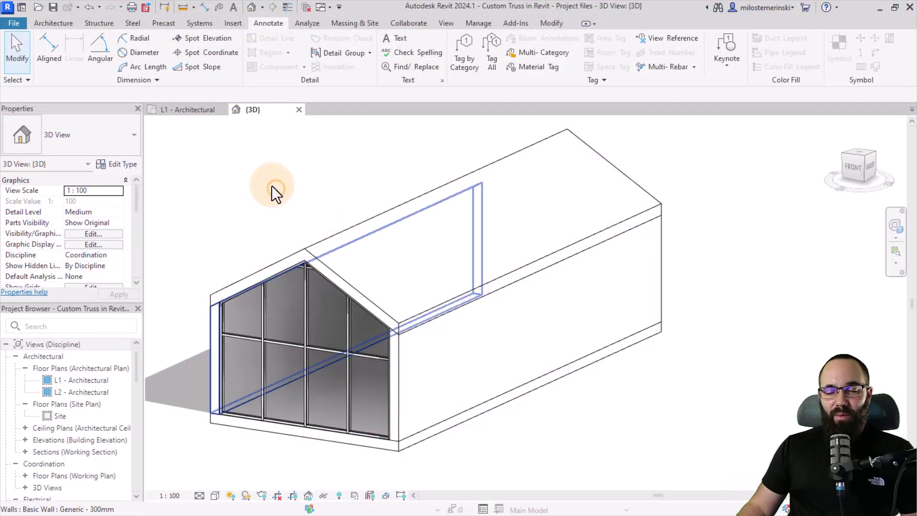
shift+middle_drag(281, 198, 311, 220)
click(311, 220)
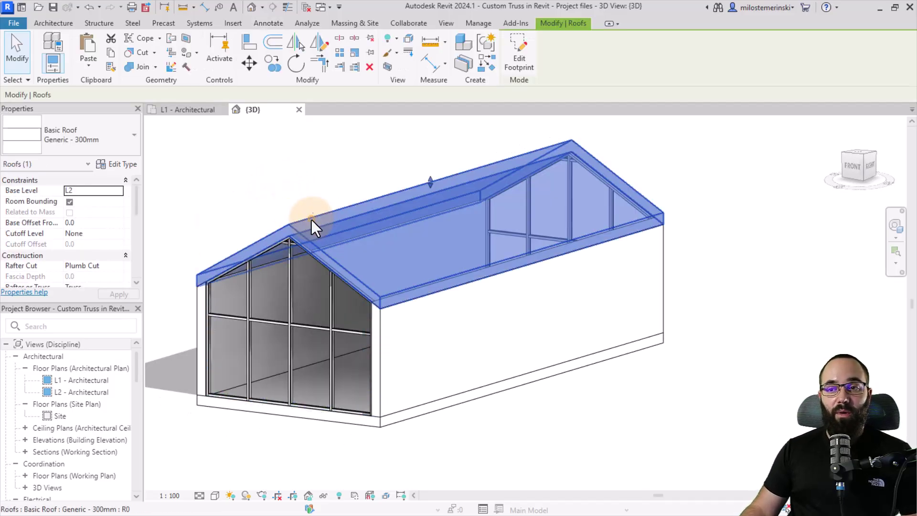
click(321, 171)
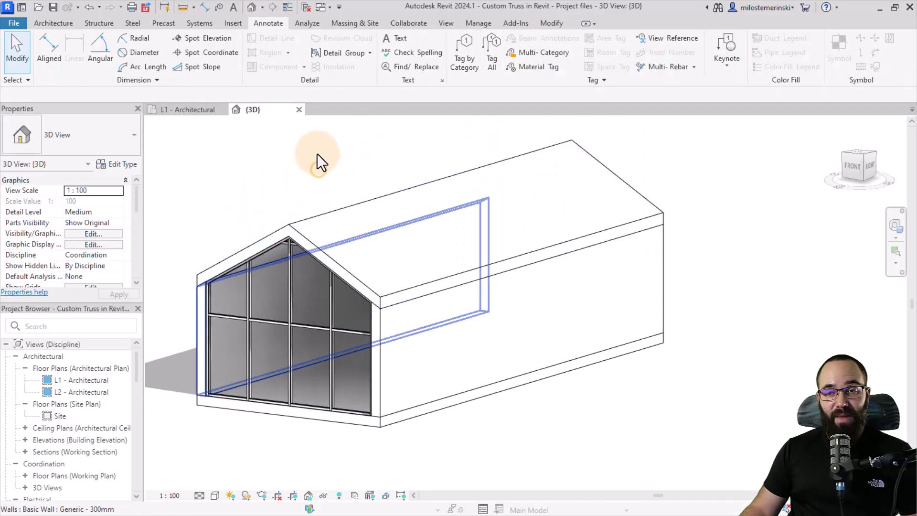
- Open Section 1 from the L1 - Architectural plan and zoom in on the gable cross-section
click(178, 109)
middle_drag(335, 241, 283, 234)
double_click(355, 302)
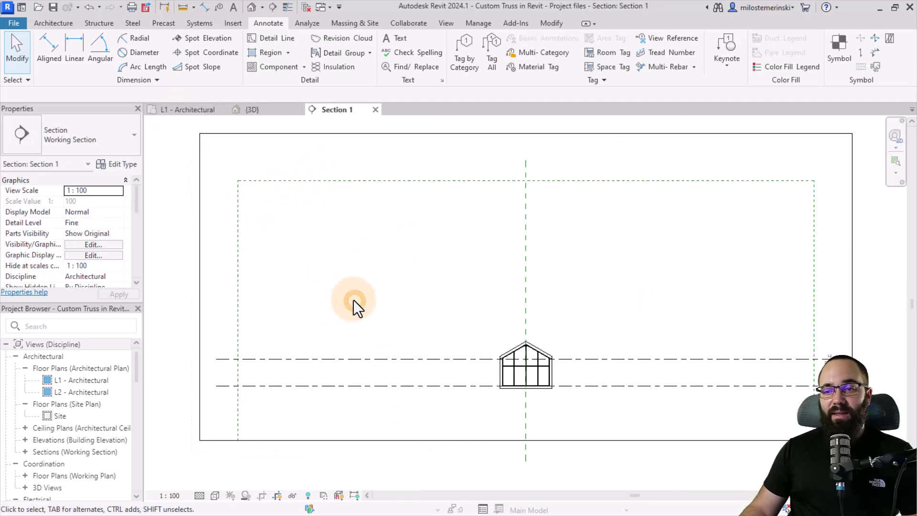
middle_drag(416, 305, 332, 302)
scroll(331, 301, up, 5)
scroll(307, 274, up, 2)
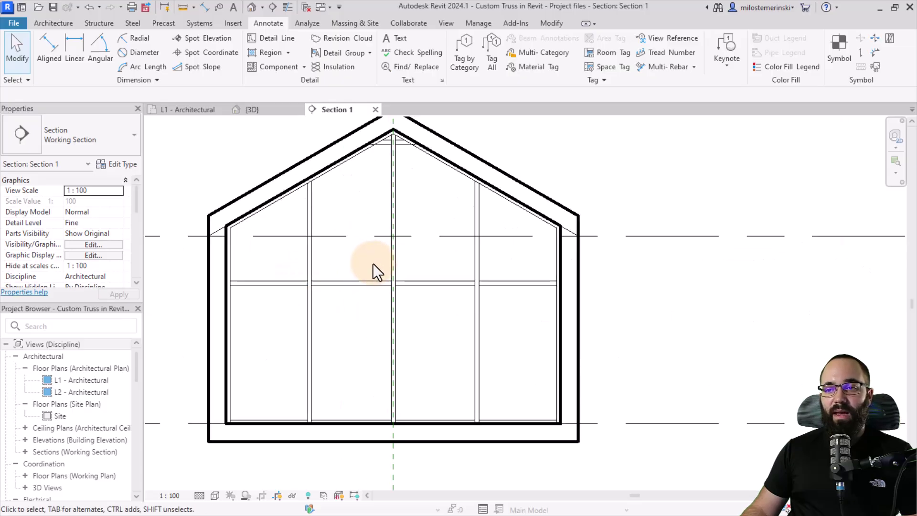
middle_drag(373, 268, 348, 277)
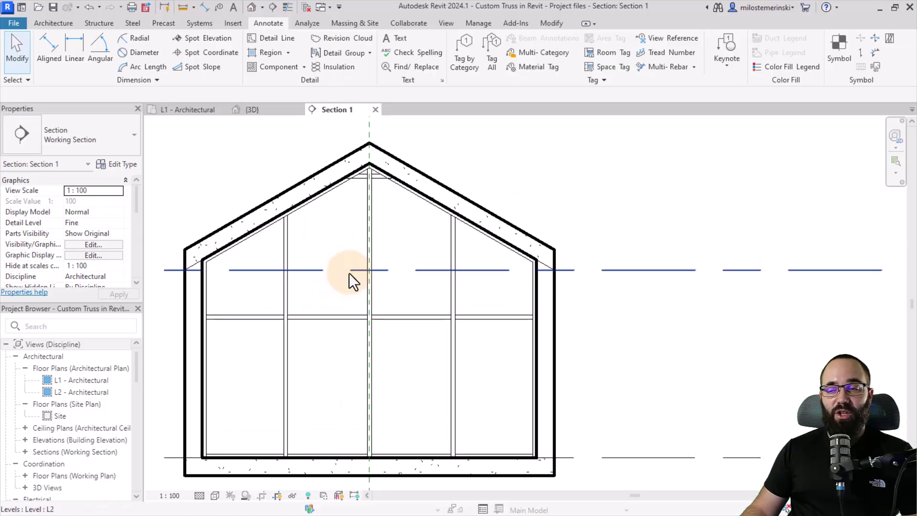
click(331, 292)
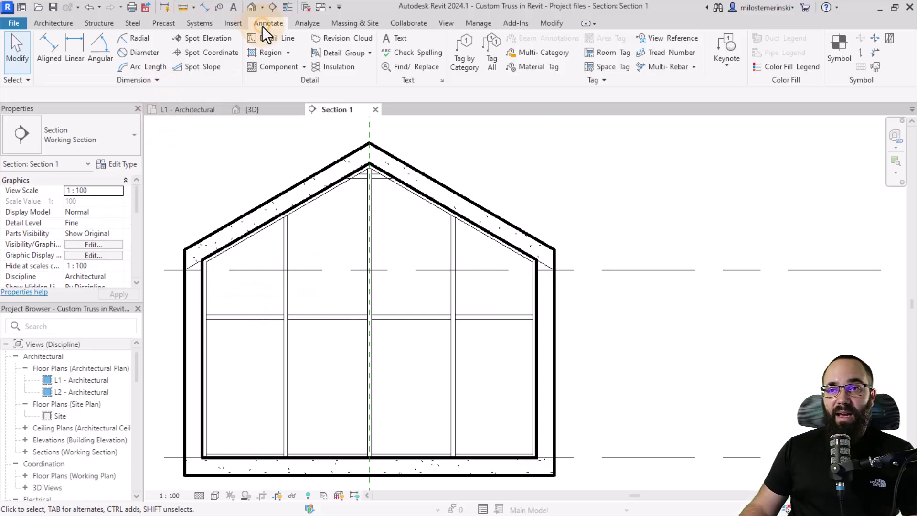
- Draw a Start-End-Radius detail arc spanning between the left and right inner walls
click(274, 40)
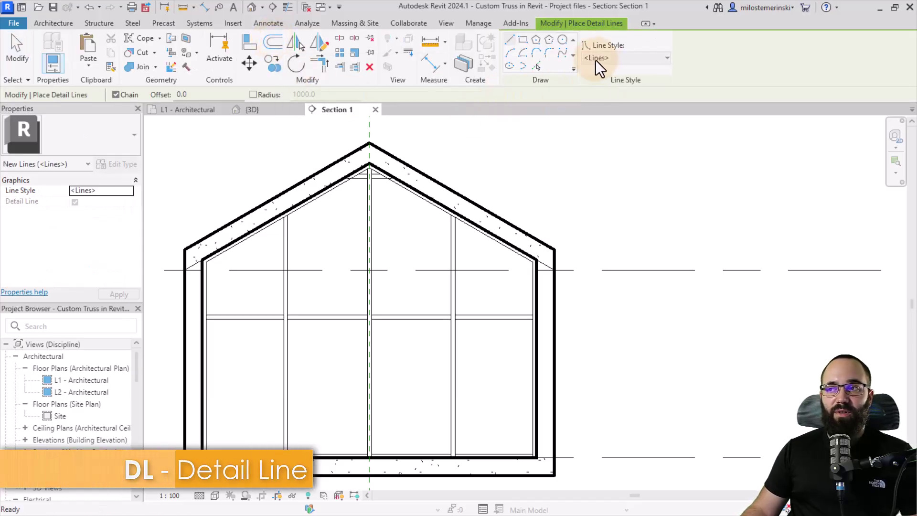
click(202, 289)
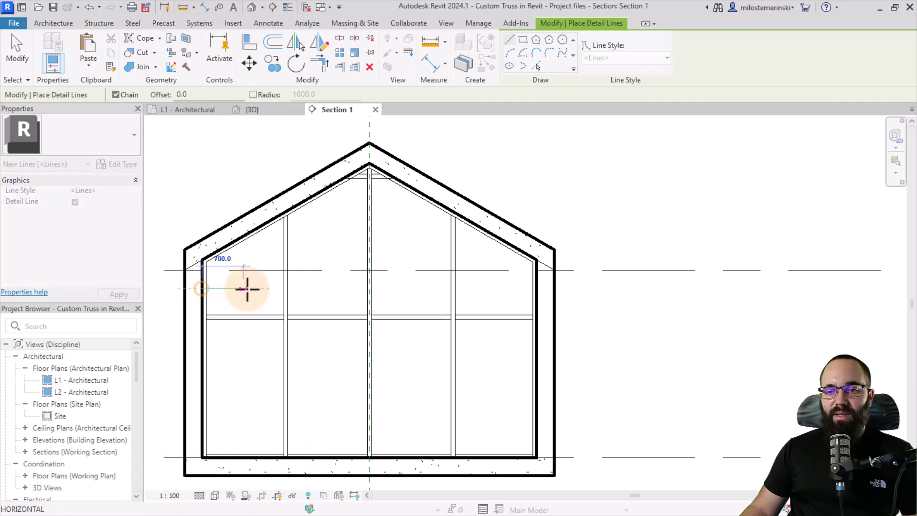
click(510, 53)
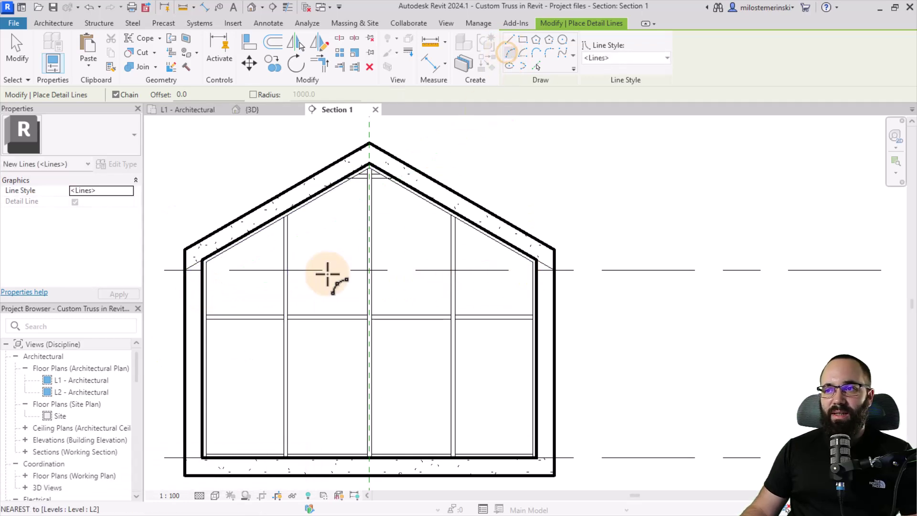
click(202, 286)
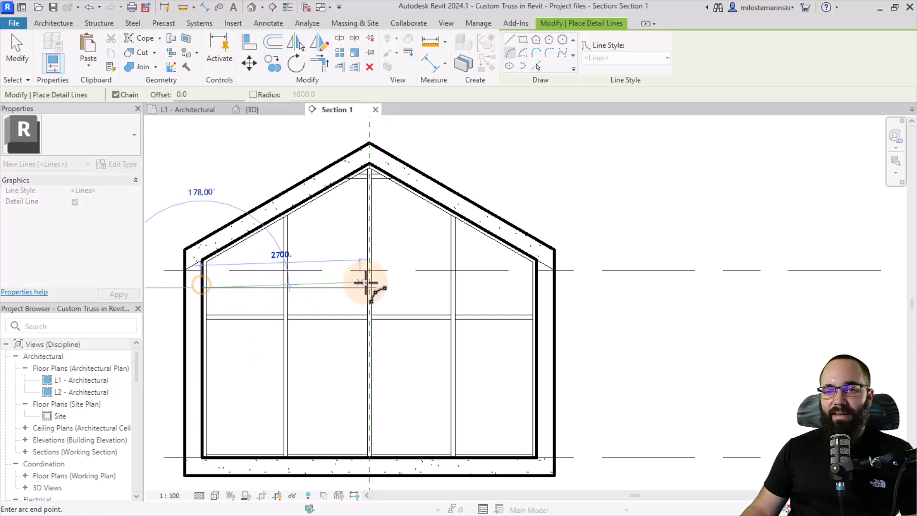
click(536, 288)
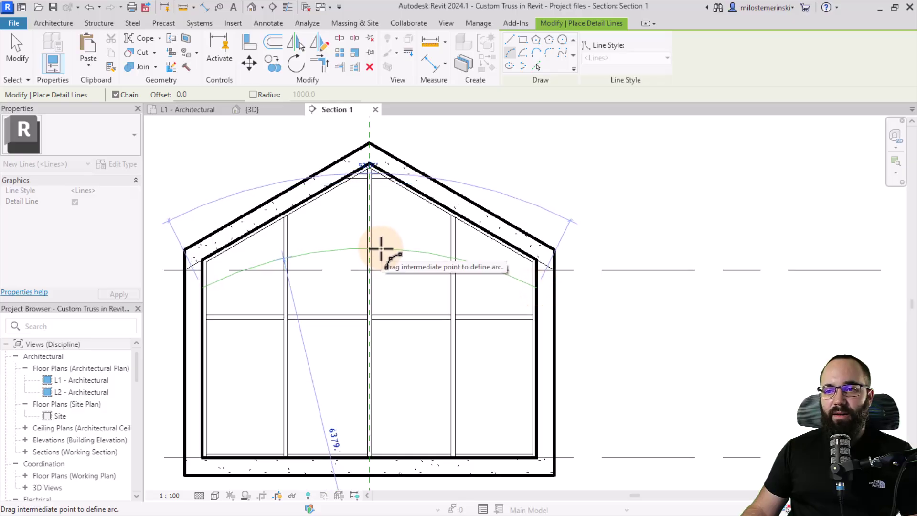
click(381, 246)
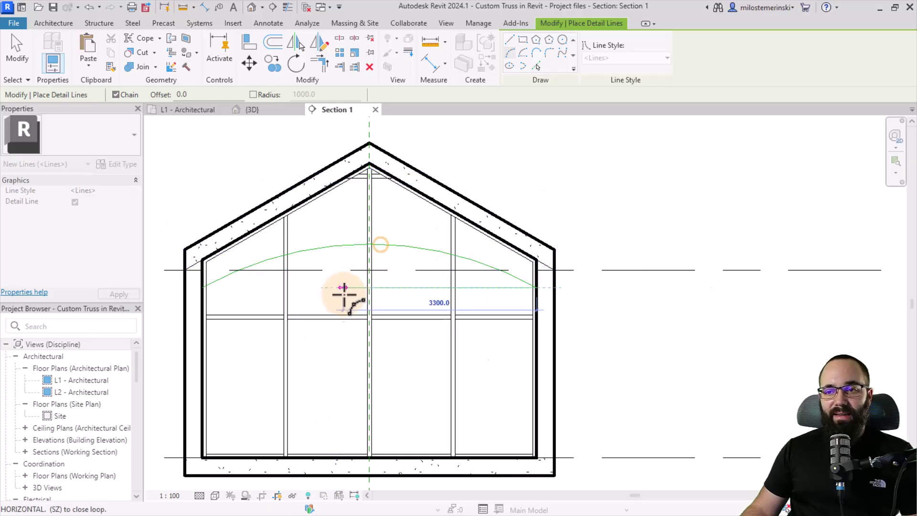
- Trace detail lines up both roof slopes to the ridge, closing the outline at the arc end
click(509, 40)
scroll(536, 288, up, 4)
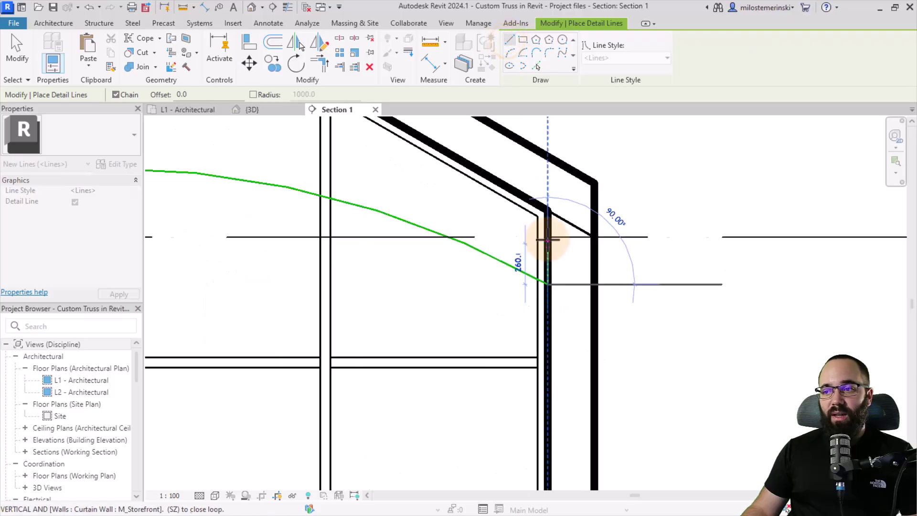
click(545, 211)
scroll(544, 210, down, 3)
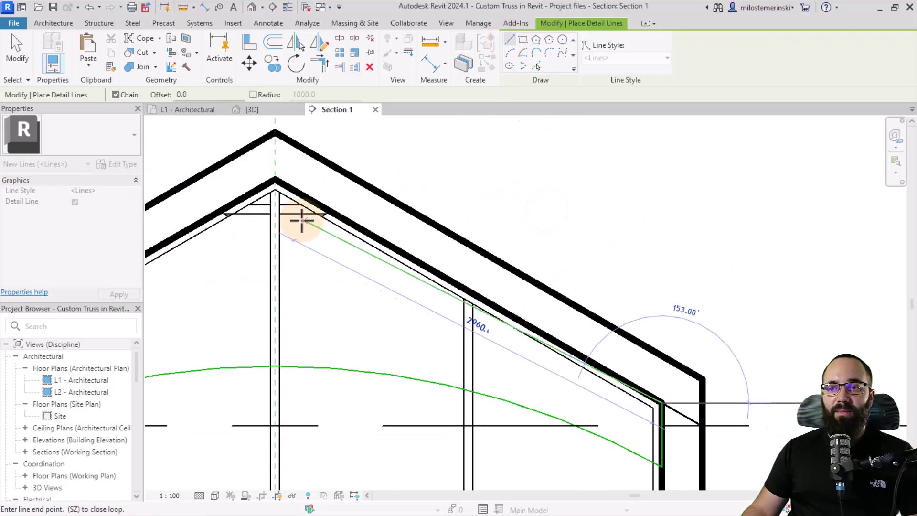
click(274, 181)
scroll(503, 198, down, 3)
scroll(274, 267, up, 5)
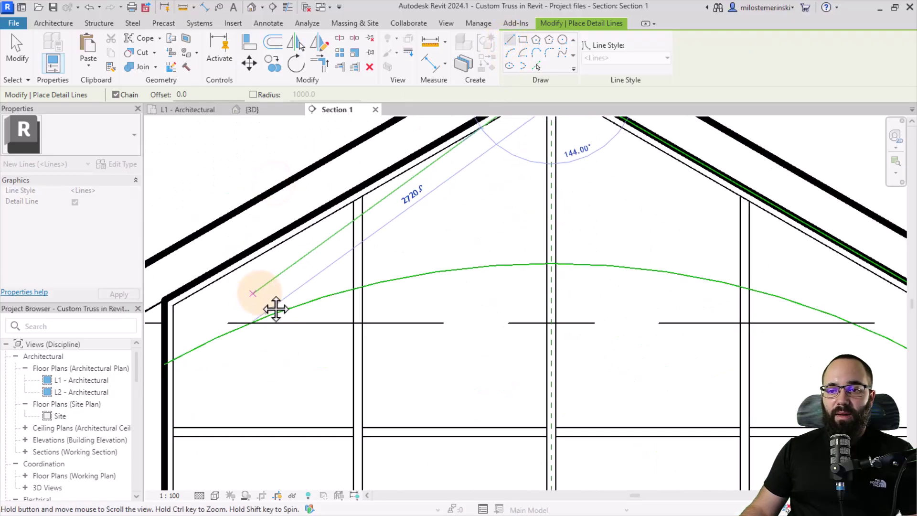
click(265, 262)
scroll(265, 262, down, 2)
click(266, 324)
key(Escape)
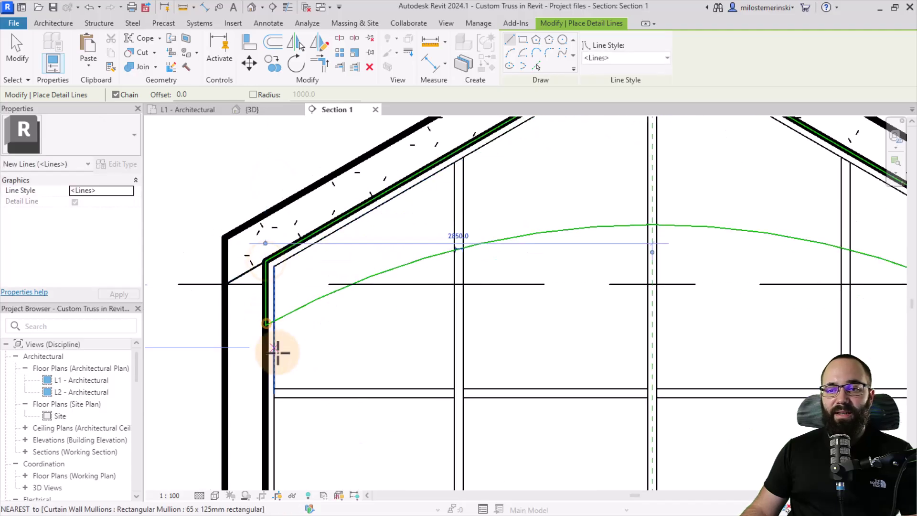
- Exit detail line drawing and select the arc to check its length
scroll(282, 332, down, 1)
scroll(283, 337, down, 1)
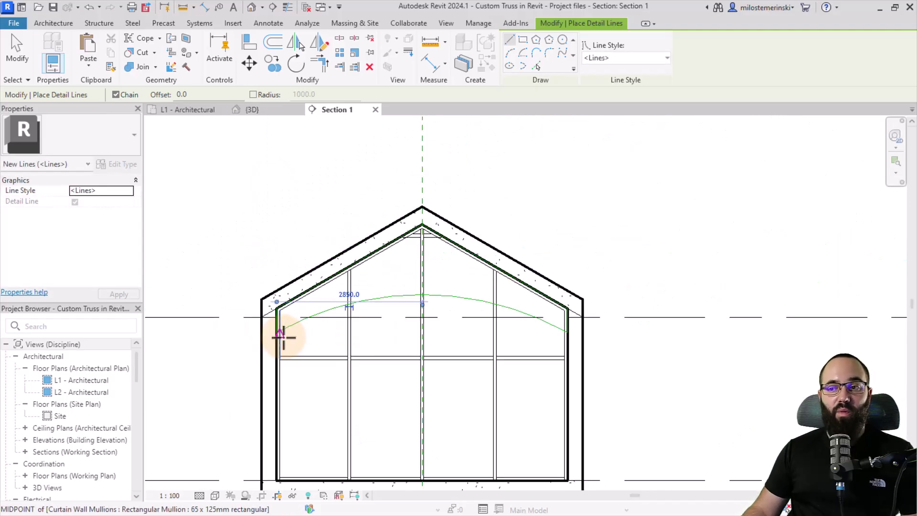
mouse_move(292, 334)
middle_down()
mouse_move(303, 352)
mouse_move(243, 338)
mouse_move(266, 348)
mouse_move(266, 310)
middle_up()
key(Escape)
key(Escape)
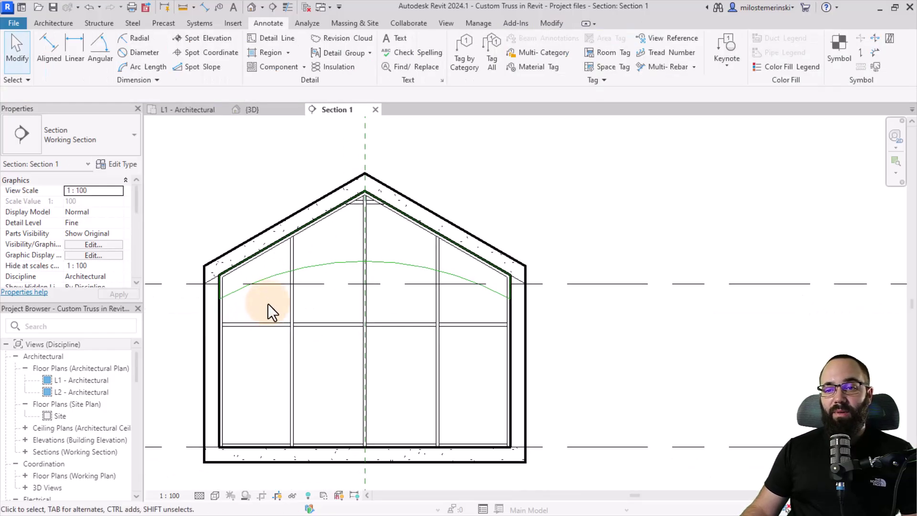
click(245, 289)
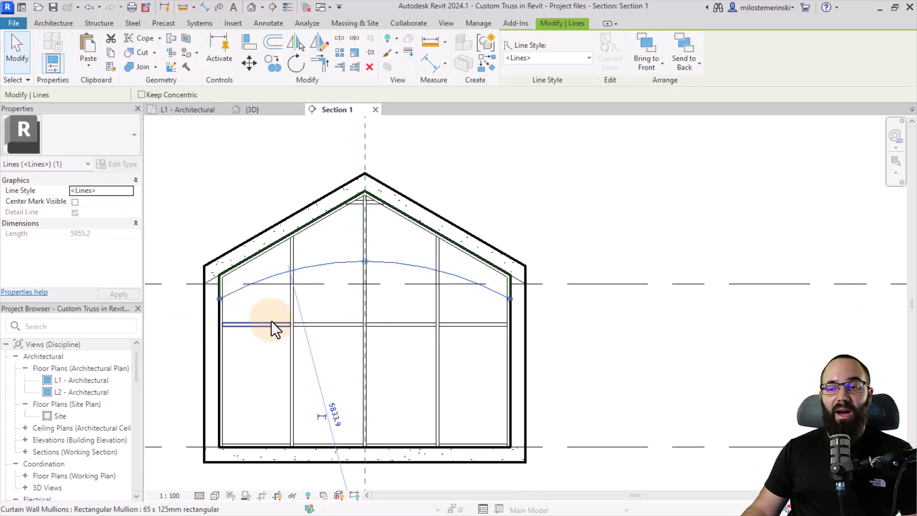
mouse_move(285, 311)
middle_down()
mouse_move(328, 332)
mouse_move(365, 304)
middle_up()
key(Escape)
scroll(311, 323, up, 1)
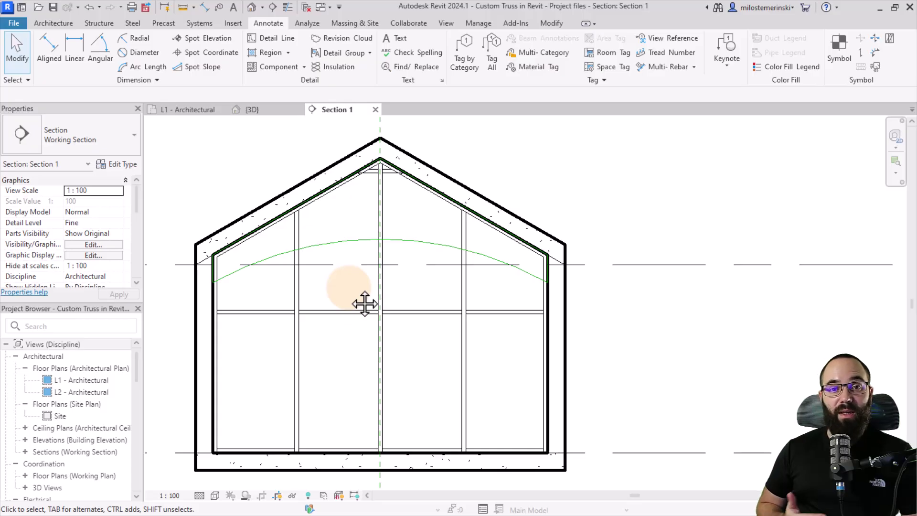
click(256, 224)
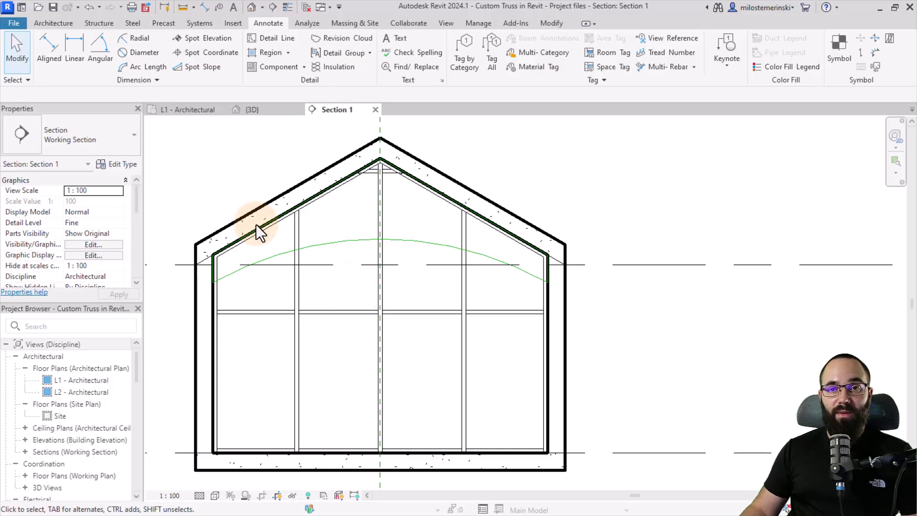
- Create a new family from the English Metric Structural Trusses template
click(13, 21)
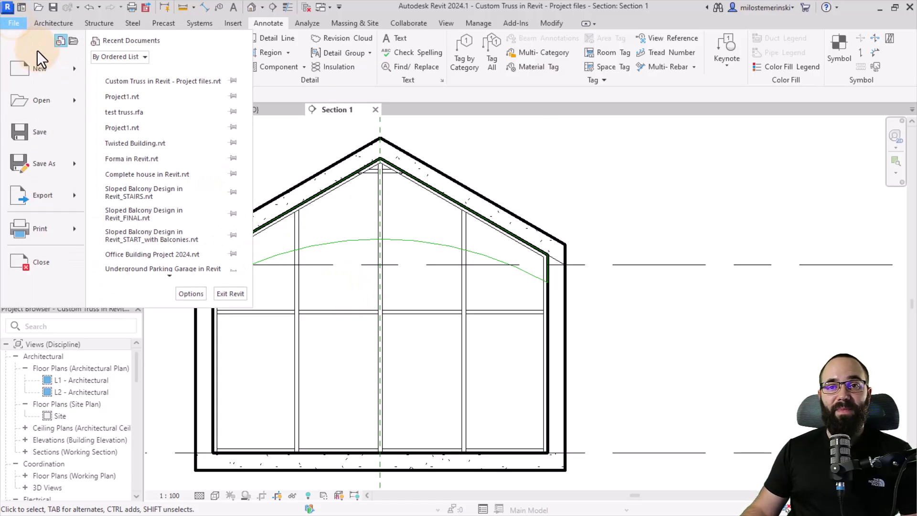
click(59, 71)
click(168, 119)
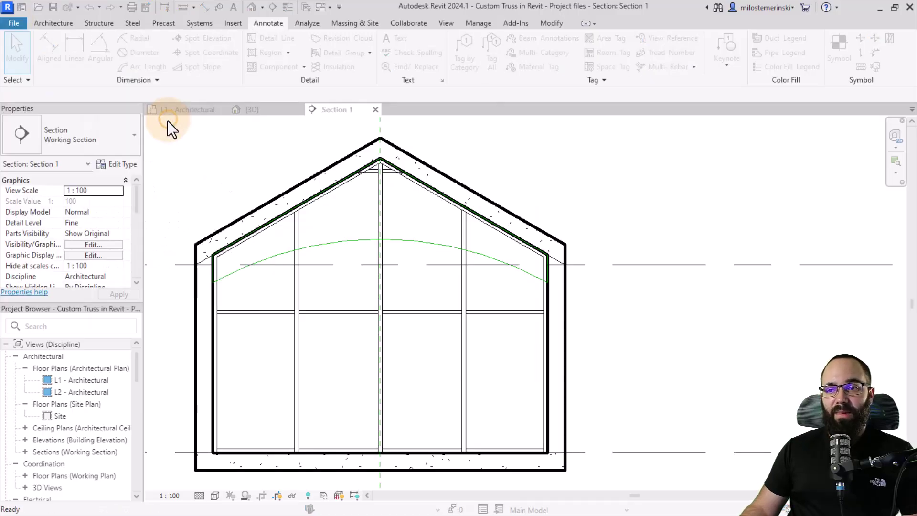
drag(189, 113, 200, 111)
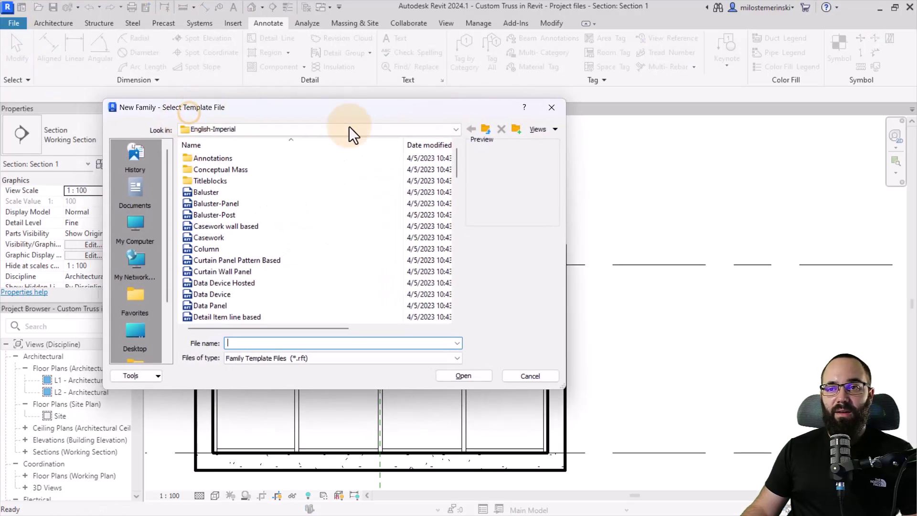
click(486, 129)
double_click(245, 180)
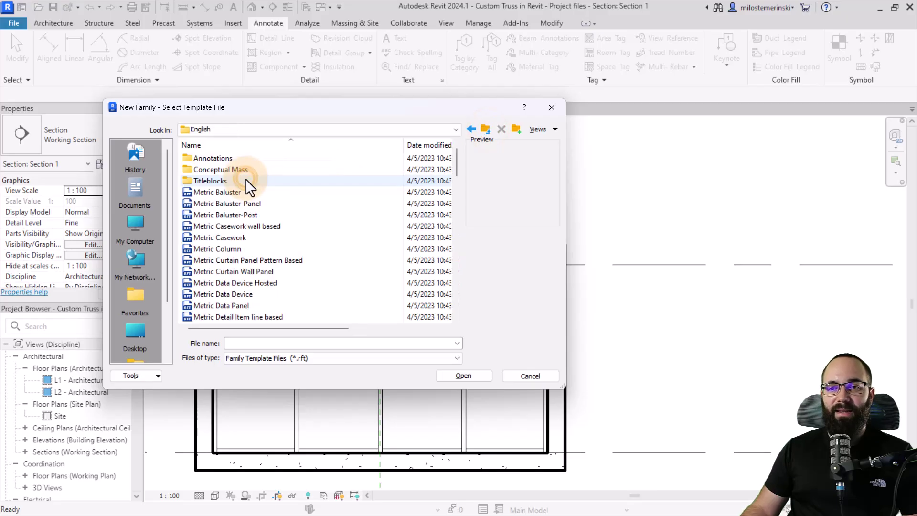
scroll(247, 205, down, 11)
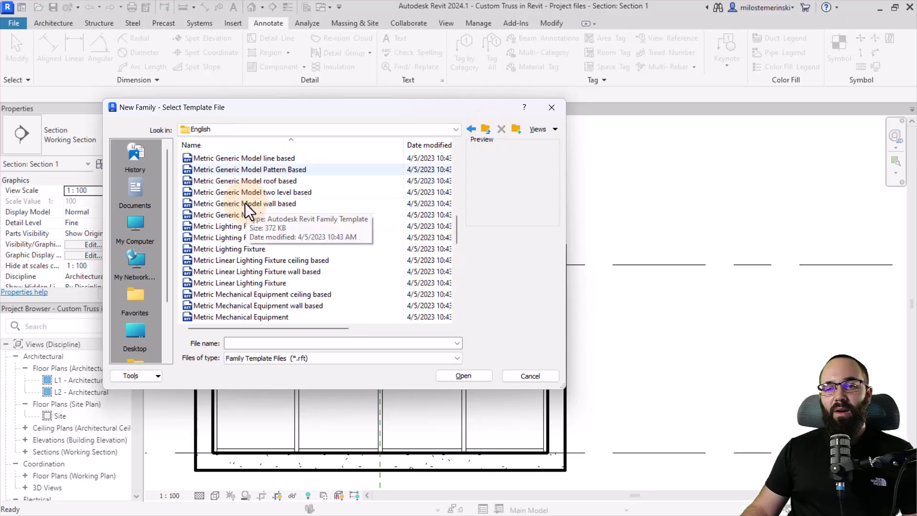
scroll(245, 203, down, 15)
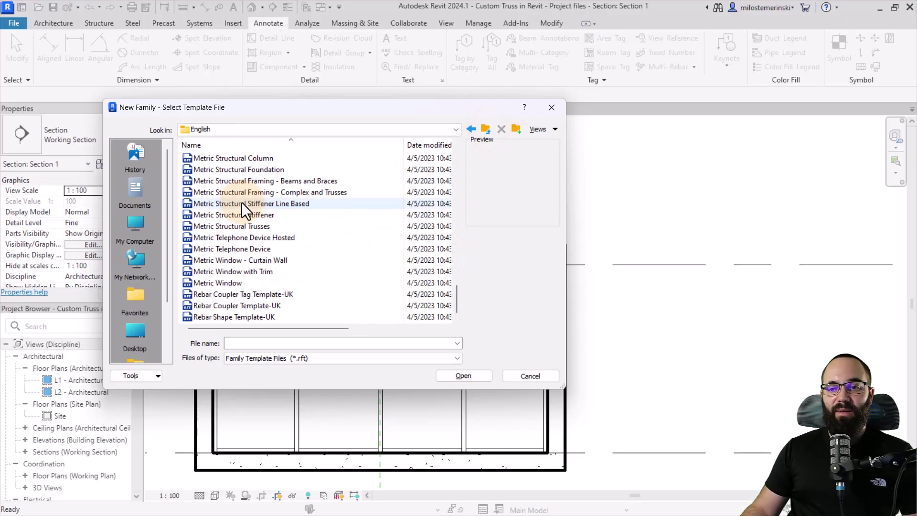
click(202, 228)
click(462, 376)
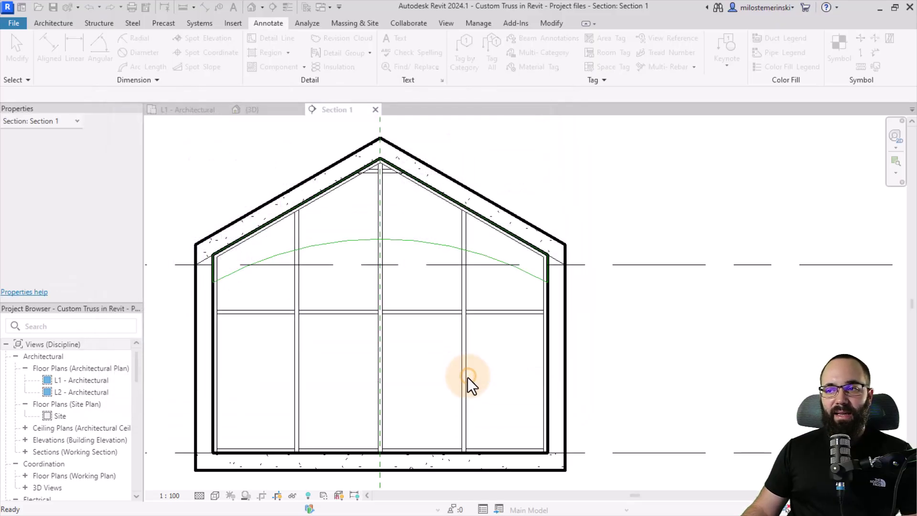
- Copy the truss outline detail lines from the Section 1 view
mouse_move(428, 332)
middle_down()
mouse_move(437, 331)
mouse_move(421, 324)
middle_up()
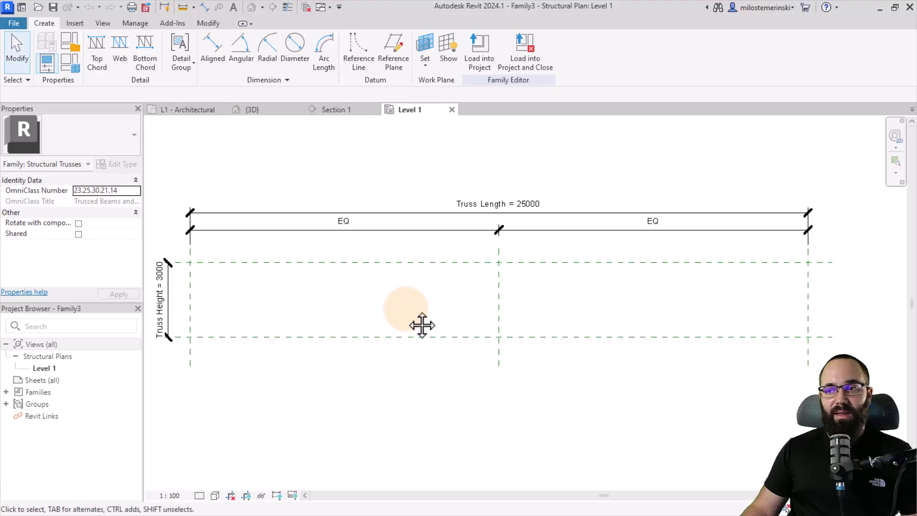
click(344, 110)
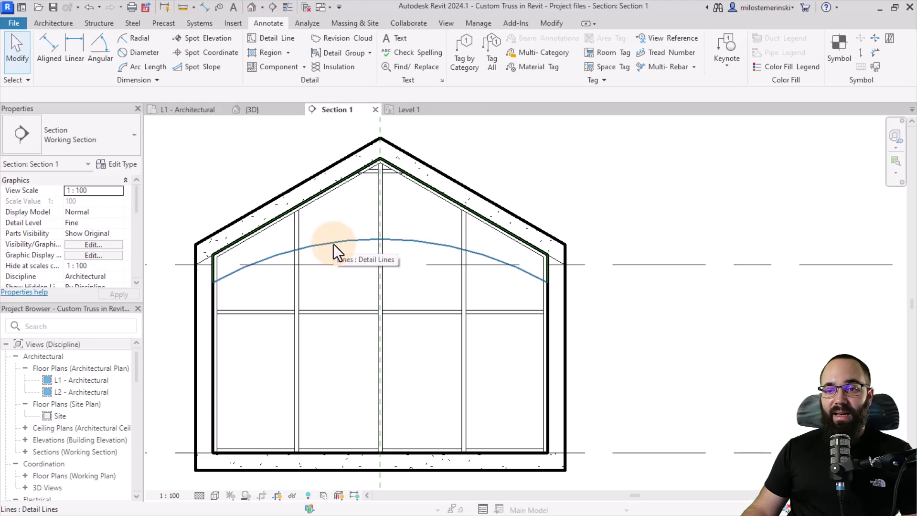
click(333, 244)
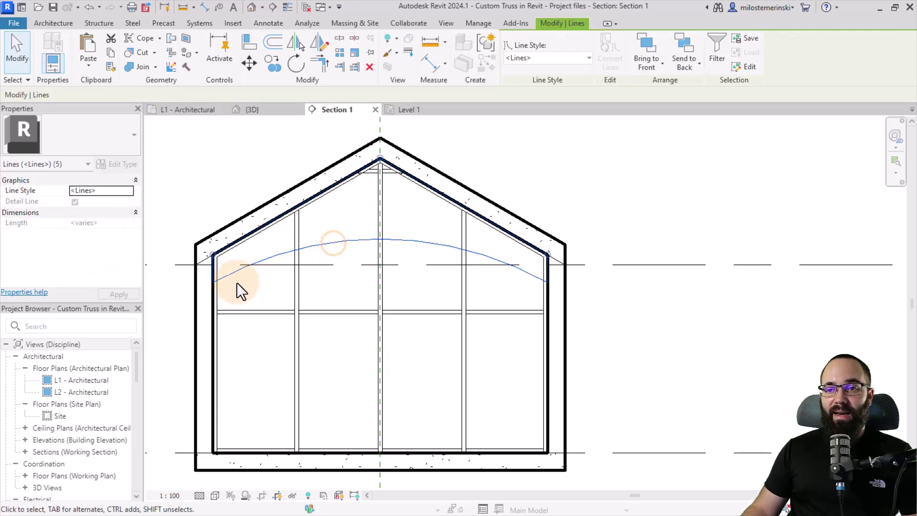
scroll(406, 162, up, 5)
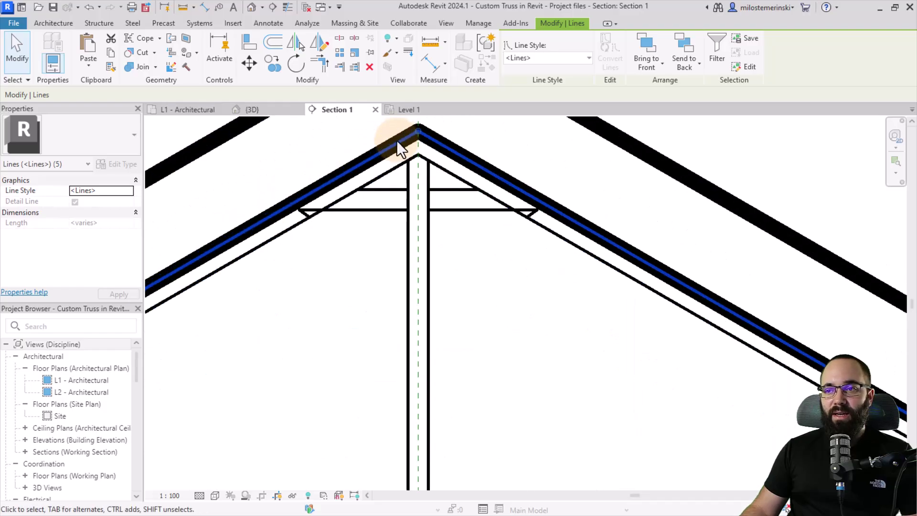
scroll(409, 162, down, 5)
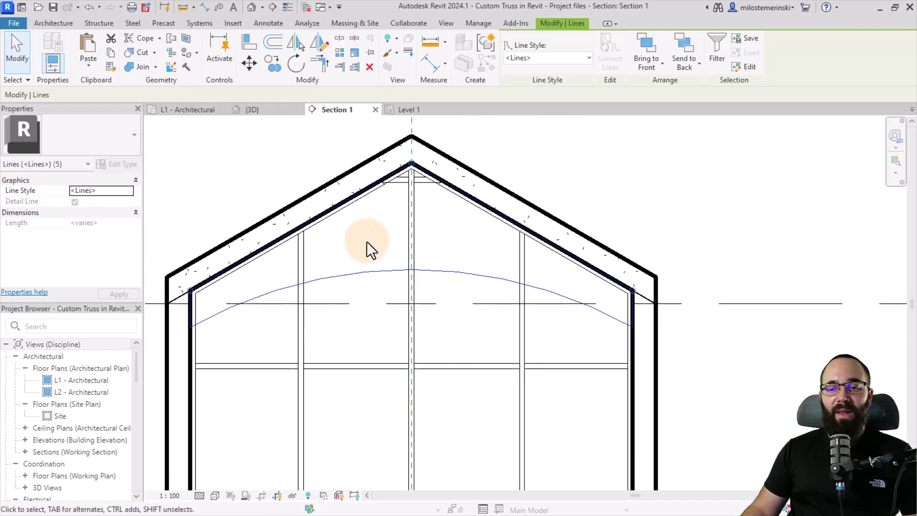
key(ctrl+c)
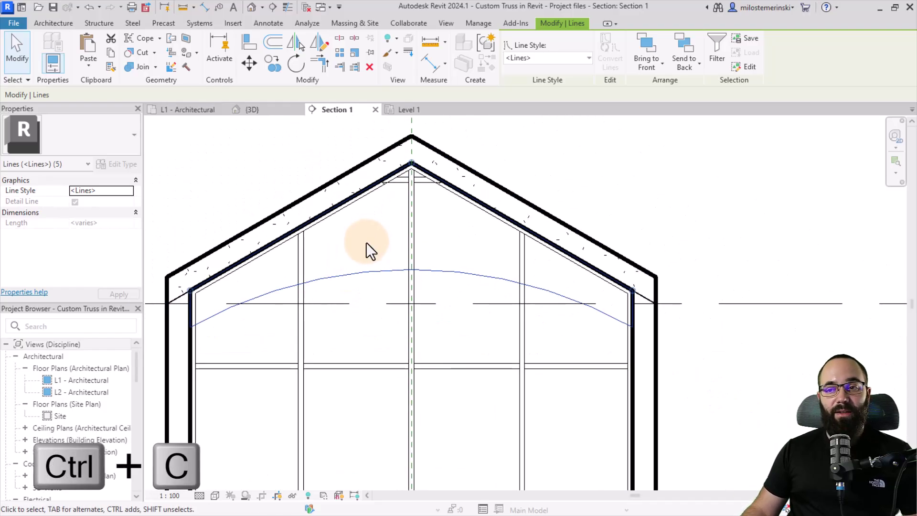
click(366, 242)
- Paste the outline into the family's Level 1 plan and move its apex to the central plane intersection
click(401, 109)
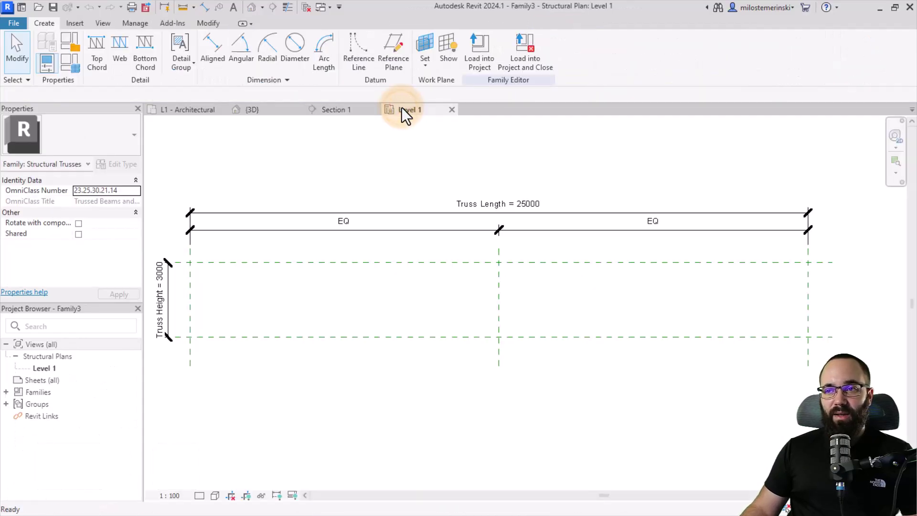
middle_drag(440, 265, 420, 289)
key(ctrl+v)
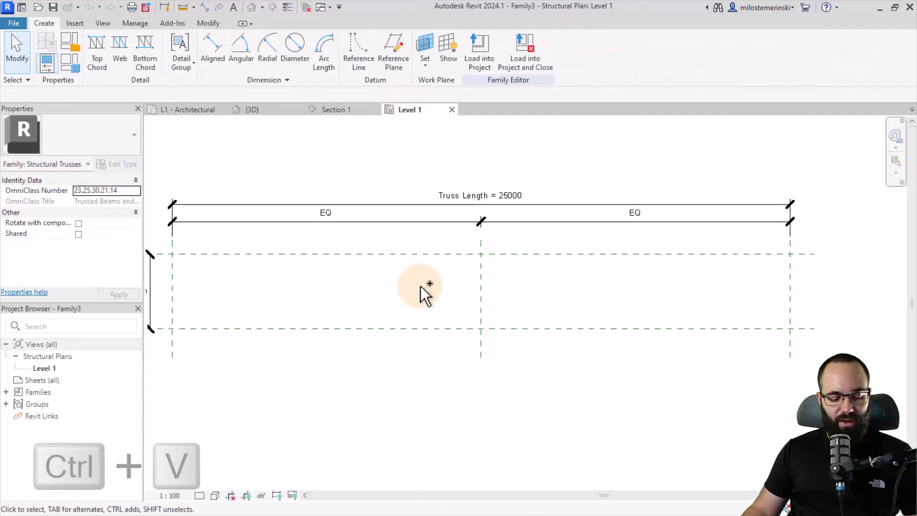
click(406, 326)
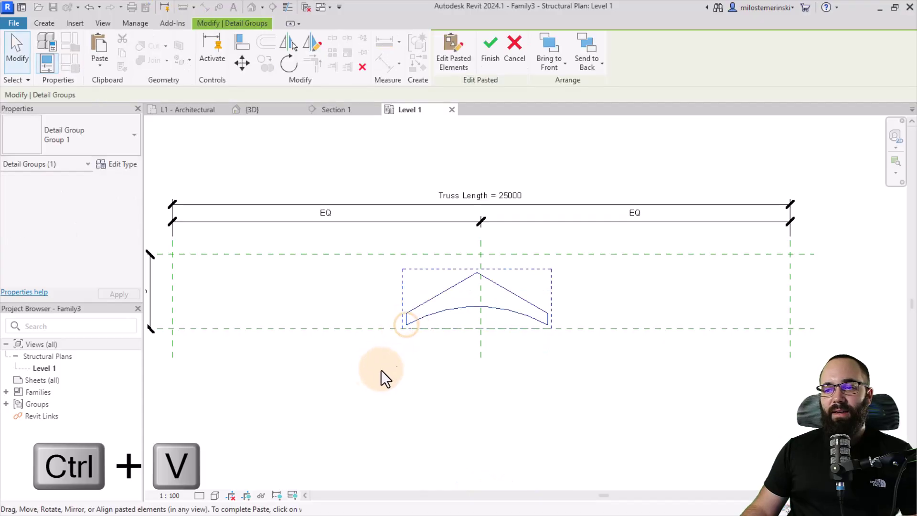
scroll(532, 287, up, 4)
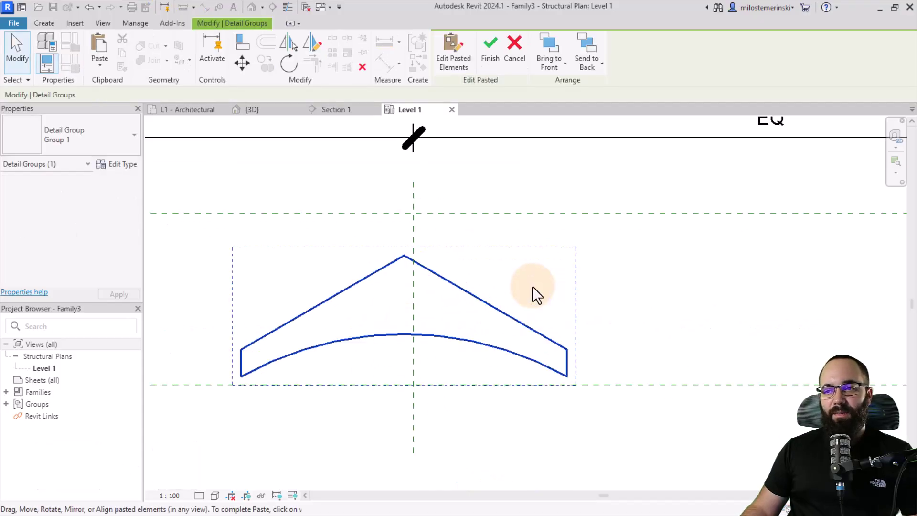
click(242, 70)
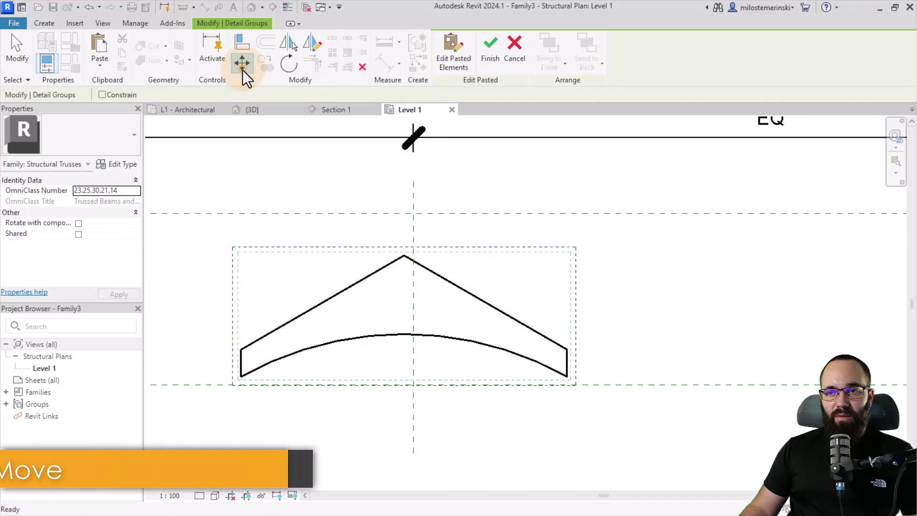
click(404, 255)
click(413, 213)
scroll(532, 258, down, 3)
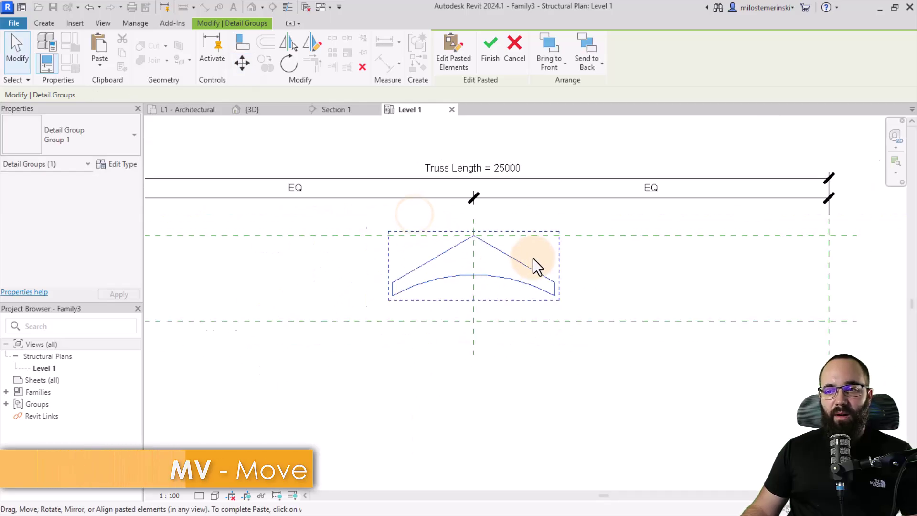
scroll(439, 294, down, 2)
- Measure the pasted outline's span from left end to right end, reading 5700
click(356, 354)
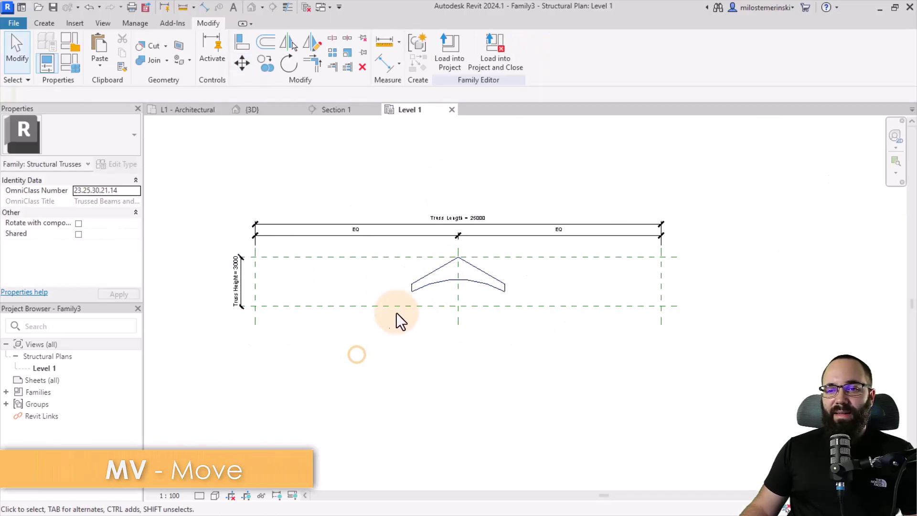
scroll(461, 223, up, 4)
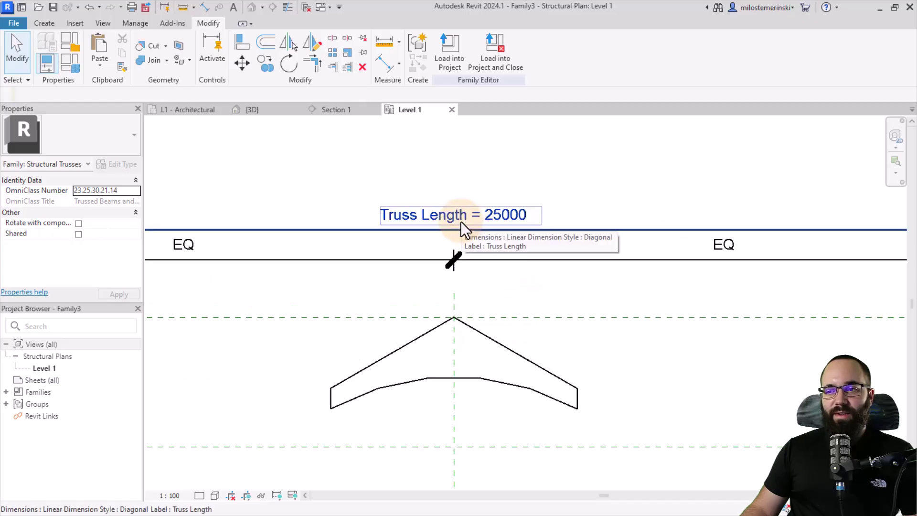
click(391, 47)
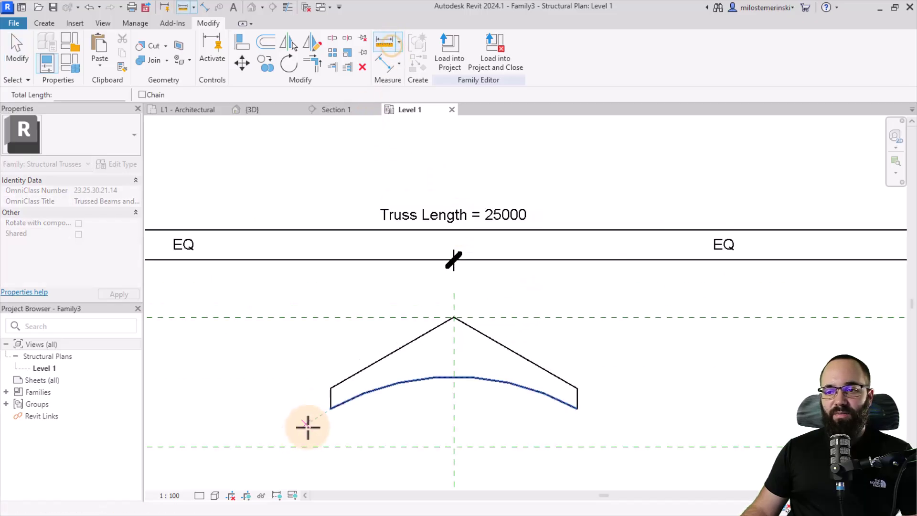
click(331, 386)
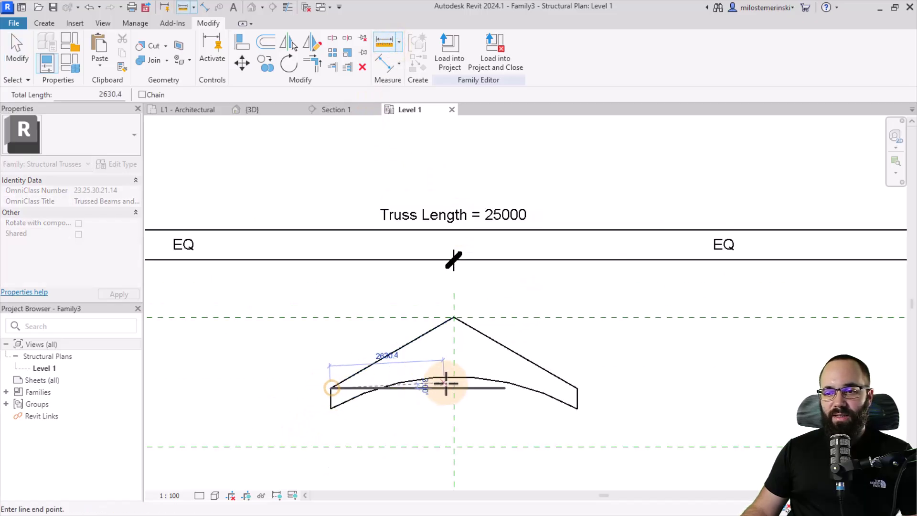
click(577, 389)
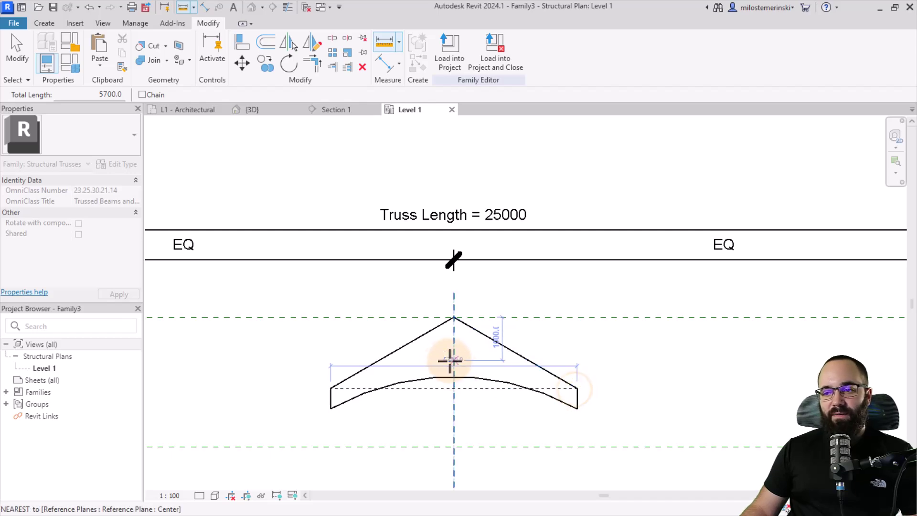
- Set the default Truss Length to 5700 in Family Types and apply it
click(73, 66)
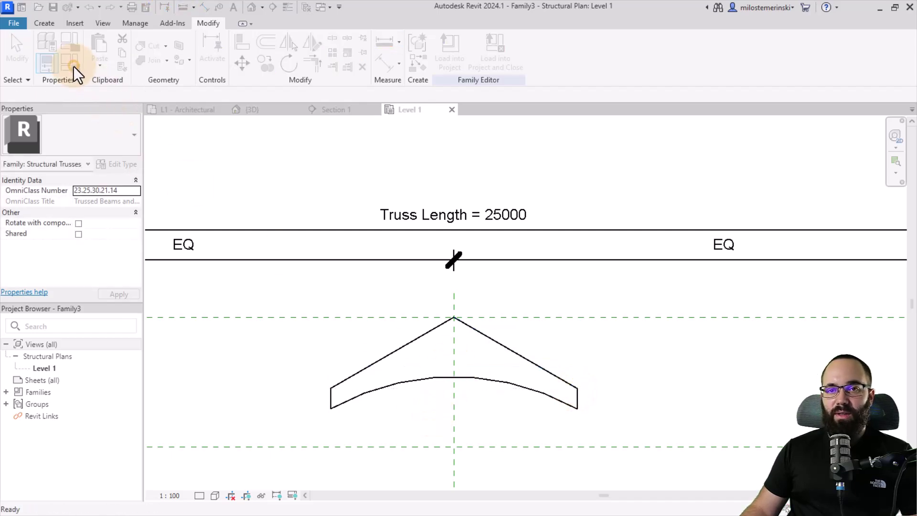
drag(619, 50, 158, 48)
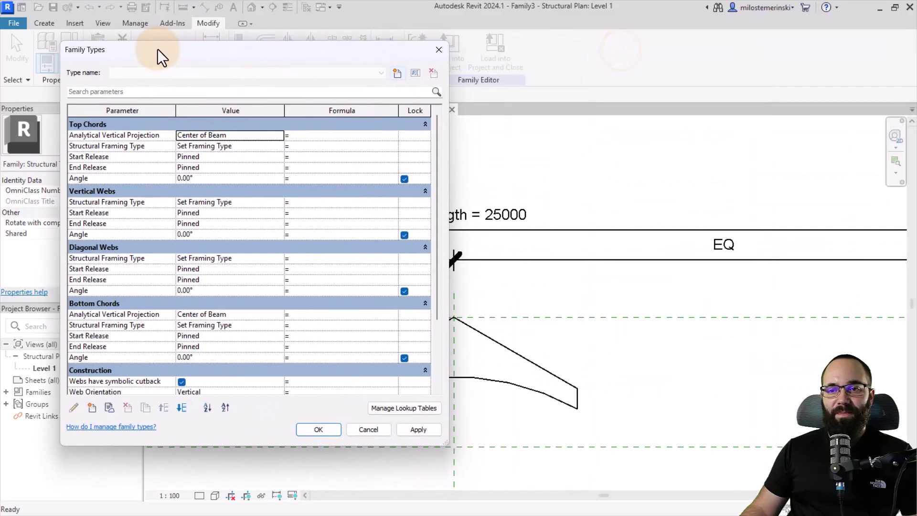
scroll(322, 368, down, 3)
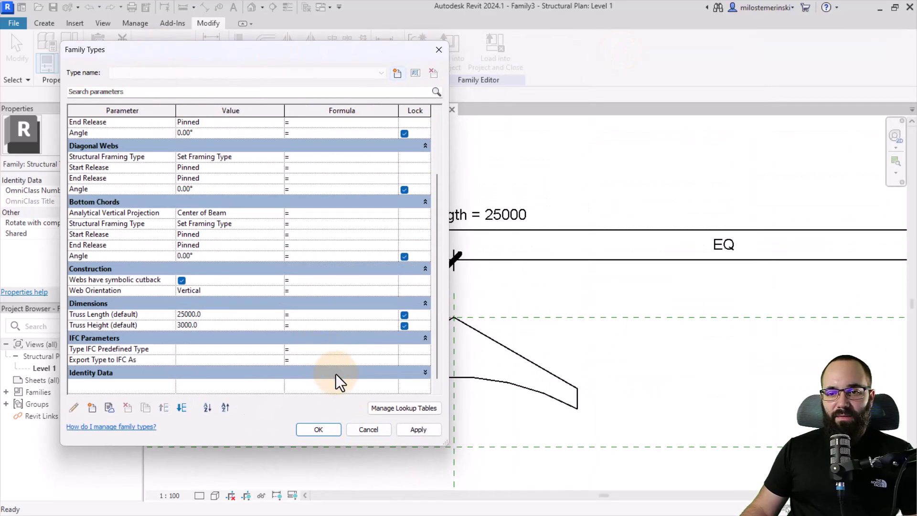
click(229, 314)
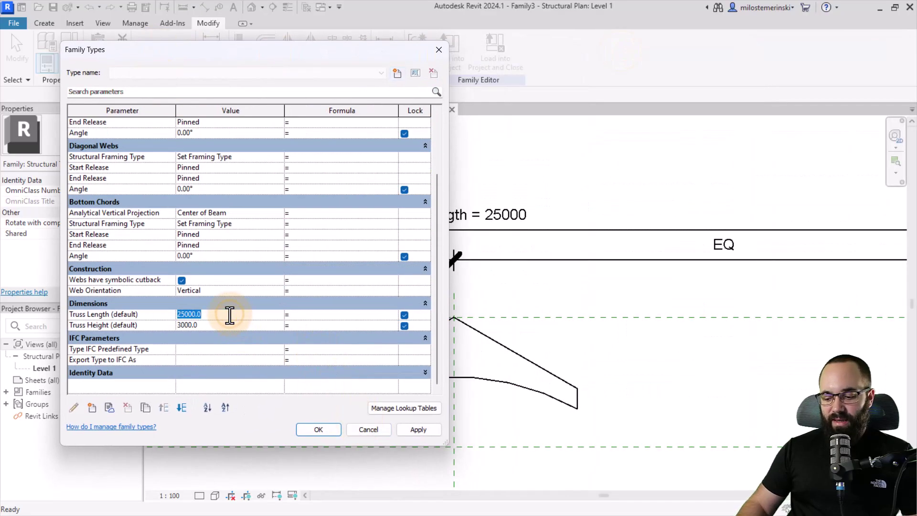
text(5700)
click(431, 428)
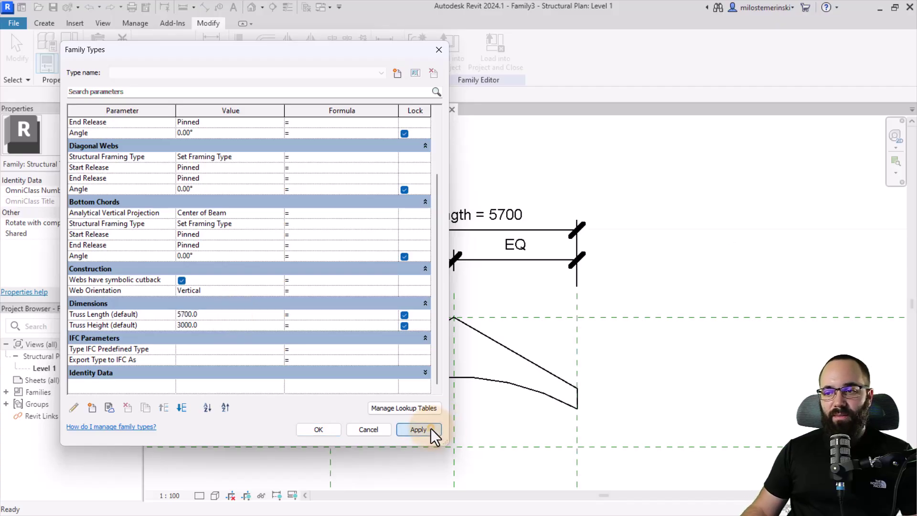
click(373, 431)
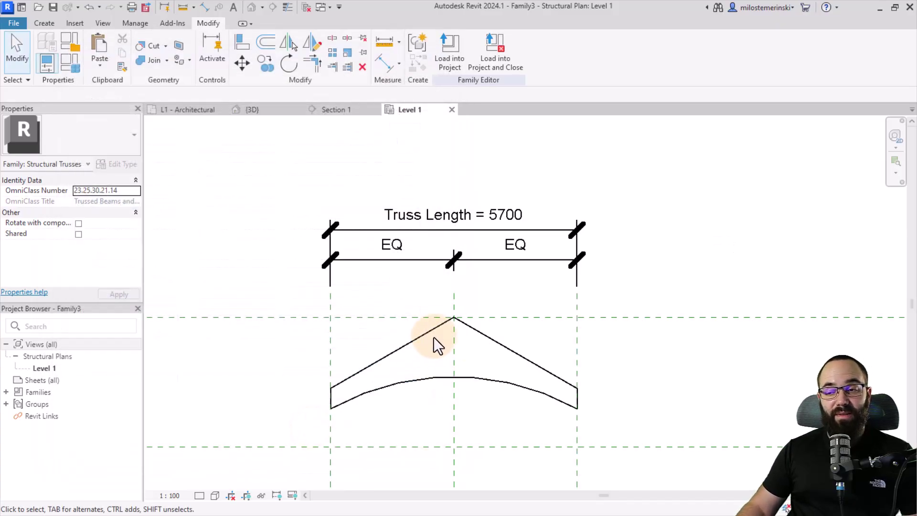
- Measure the outline's height from its lower left end to the top reference plane, 2118.7
middle_drag(398, 442, 462, 407)
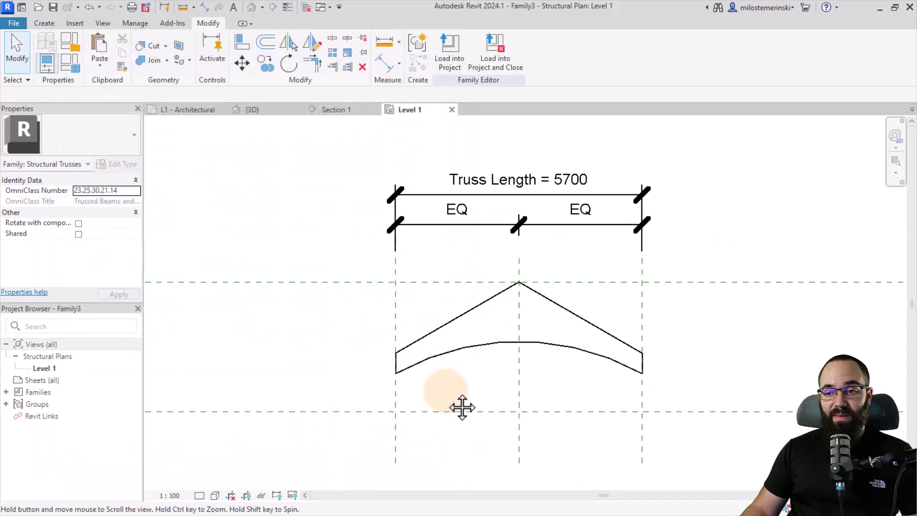
click(386, 47)
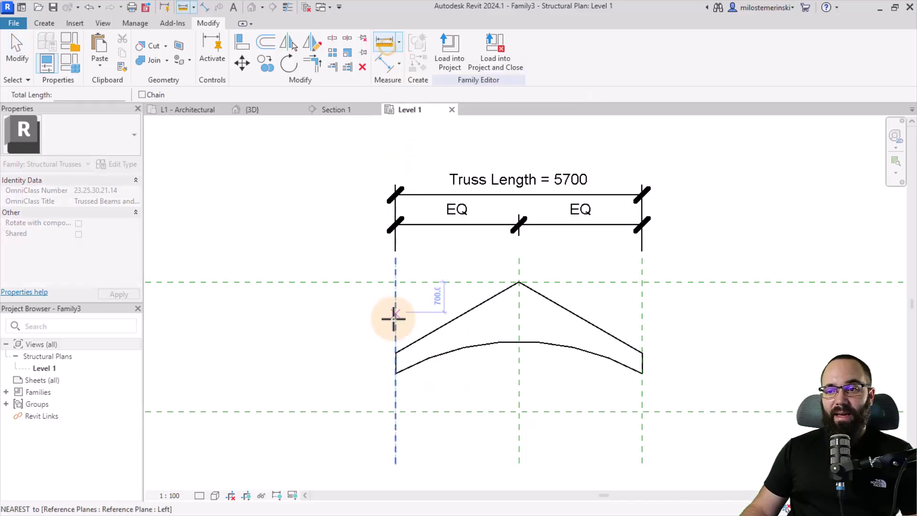
click(395, 373)
click(395, 282)
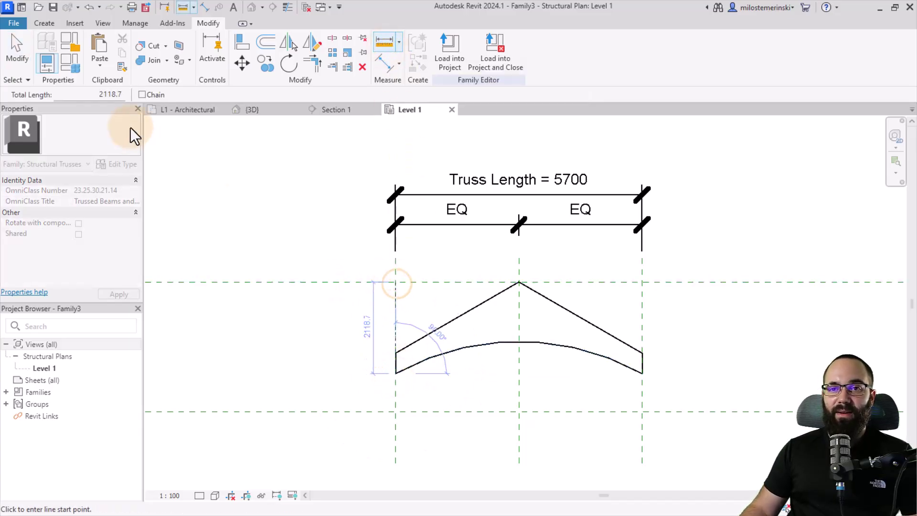
drag(94, 95, 119, 95)
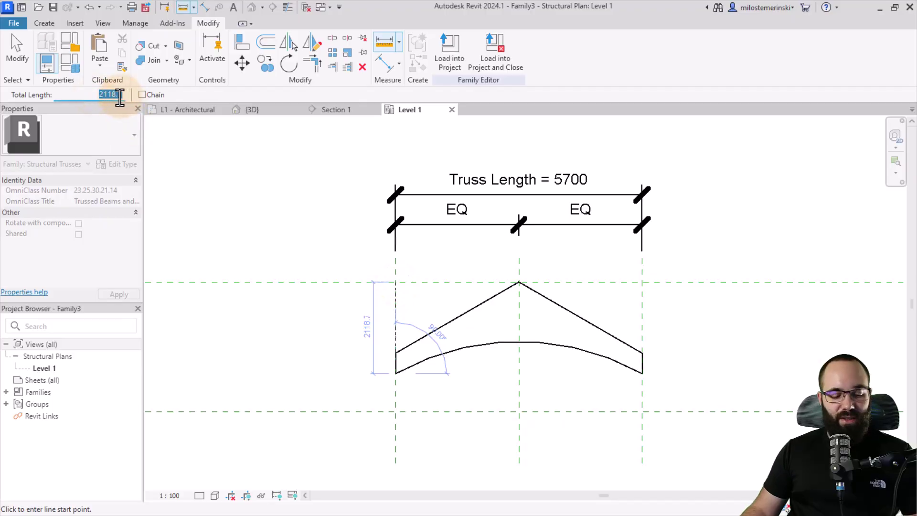
scroll(421, 301, down, 2)
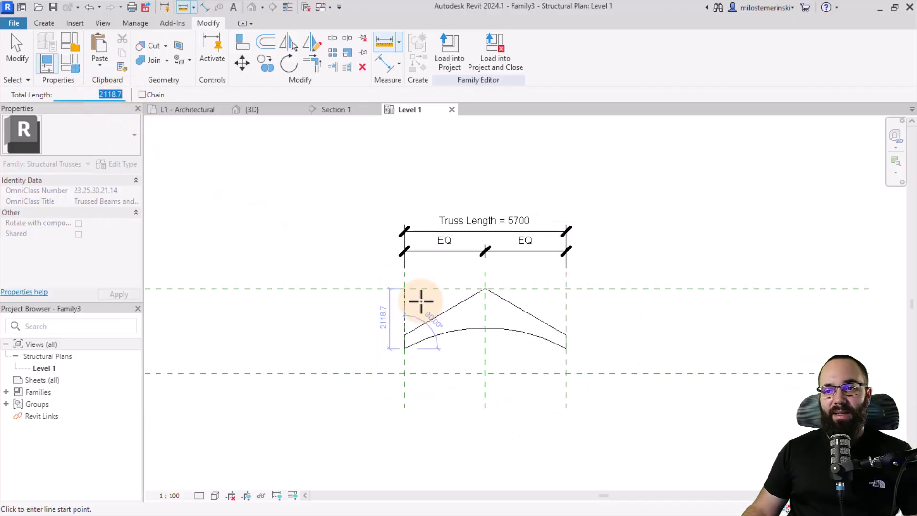
- Set the default Truss Height to 2118.7 in Family Types, apply and confirm
click(68, 64)
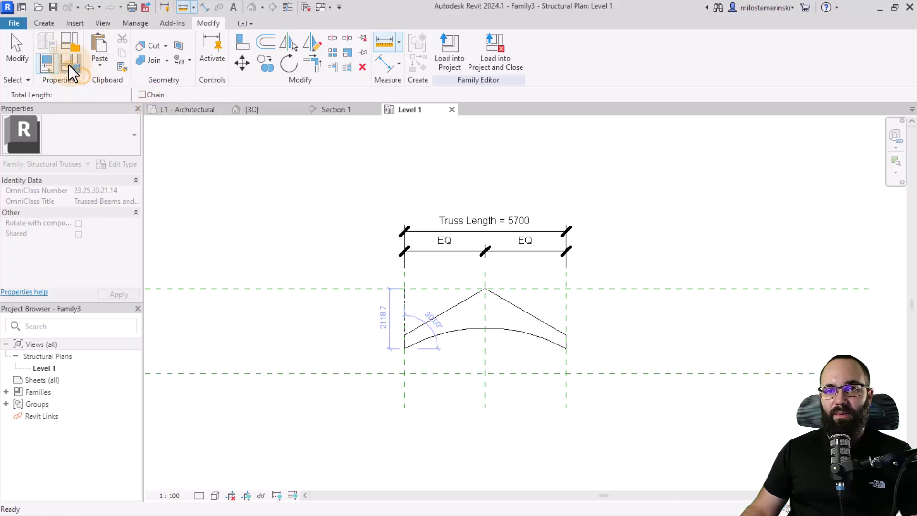
scroll(246, 283, down, 3)
click(211, 325)
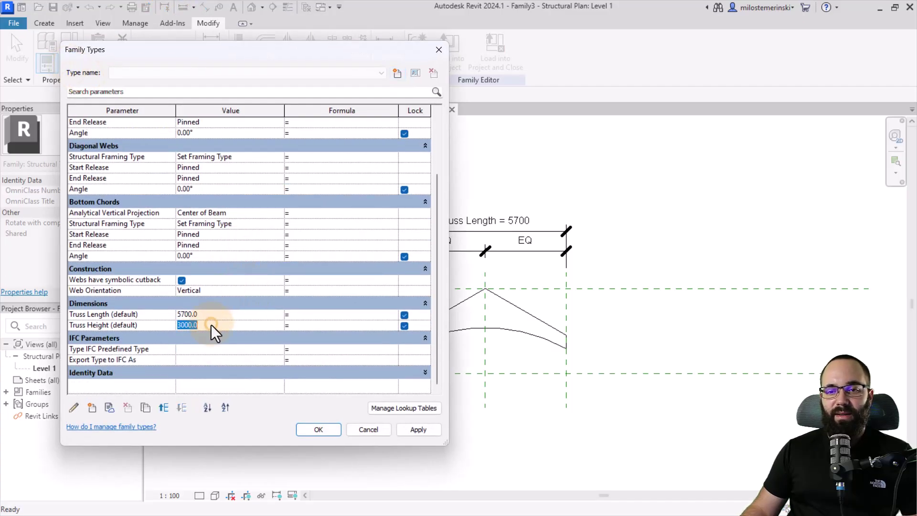
text(2118.7)
click(420, 428)
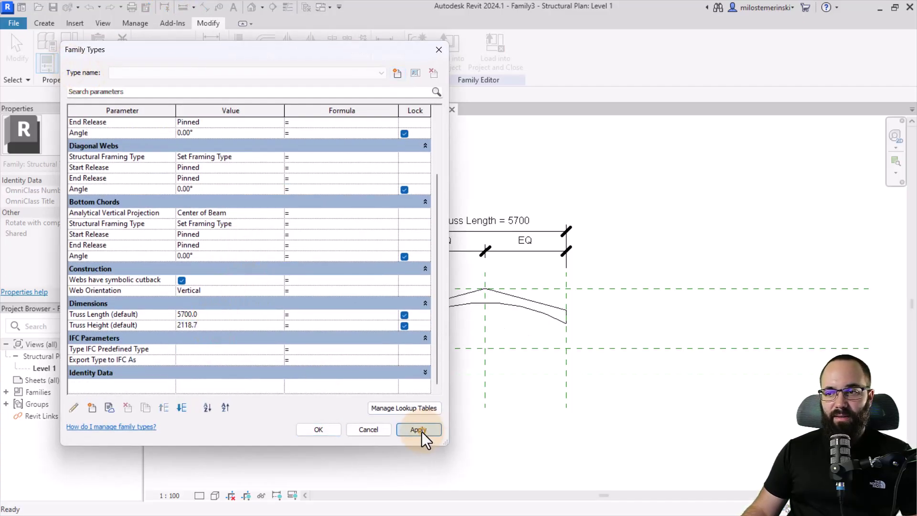
click(318, 429)
- Cut the five truss outline lines and paste them back into the plan
key(Escape)
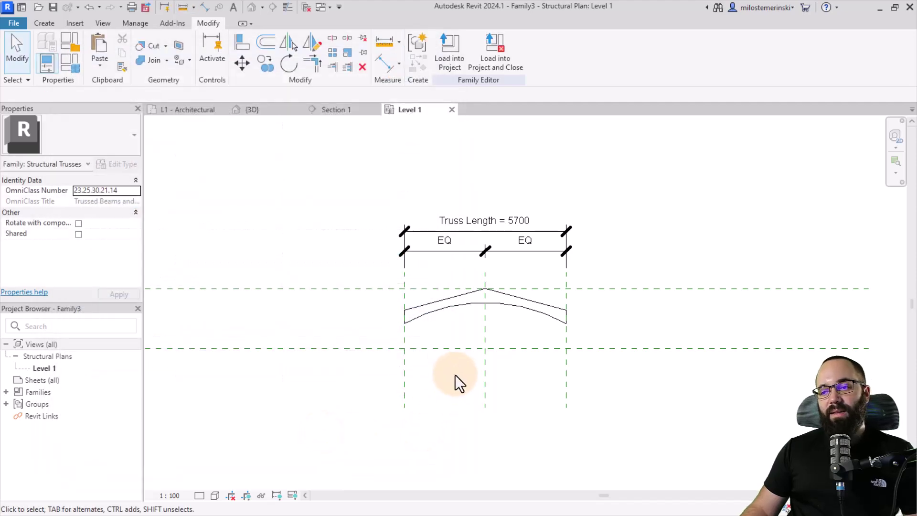
middle_drag(466, 319, 378, 332)
scroll(338, 323, up, 3)
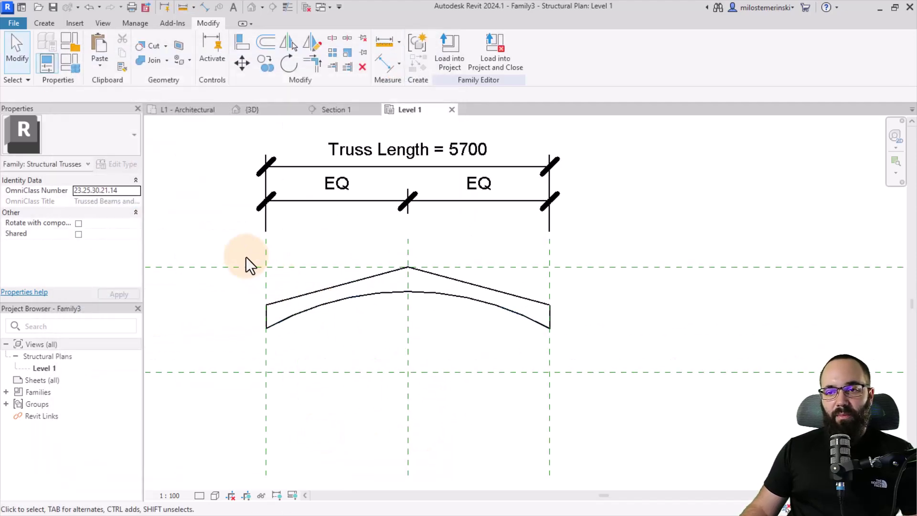
drag(239, 251, 565, 352)
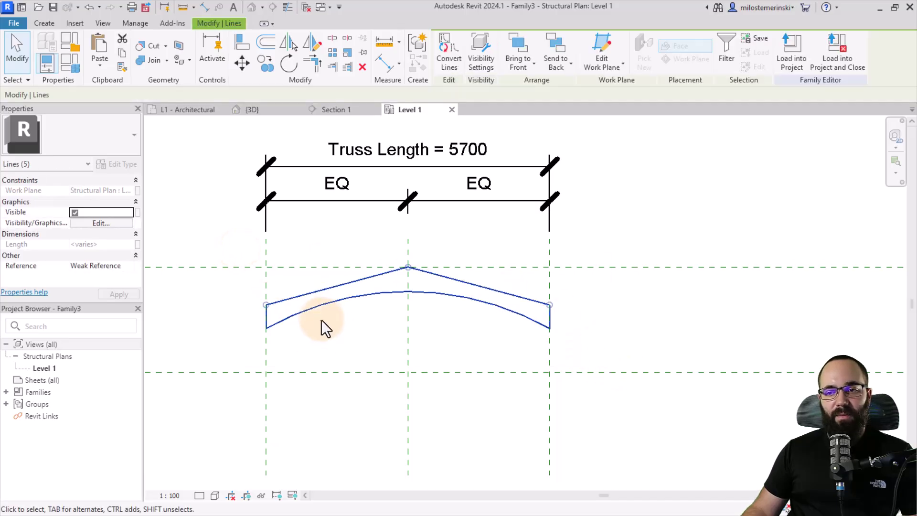
key(Delete)
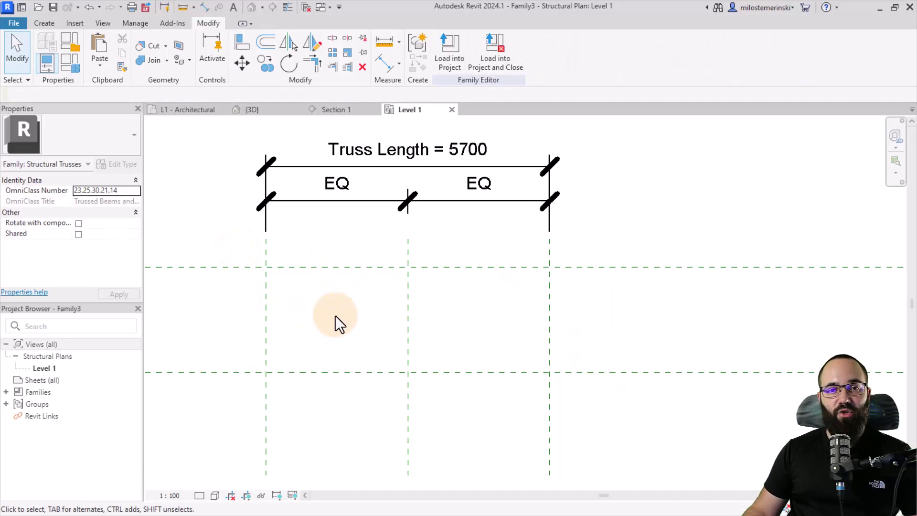
key(ctrl+v)
click(289, 402)
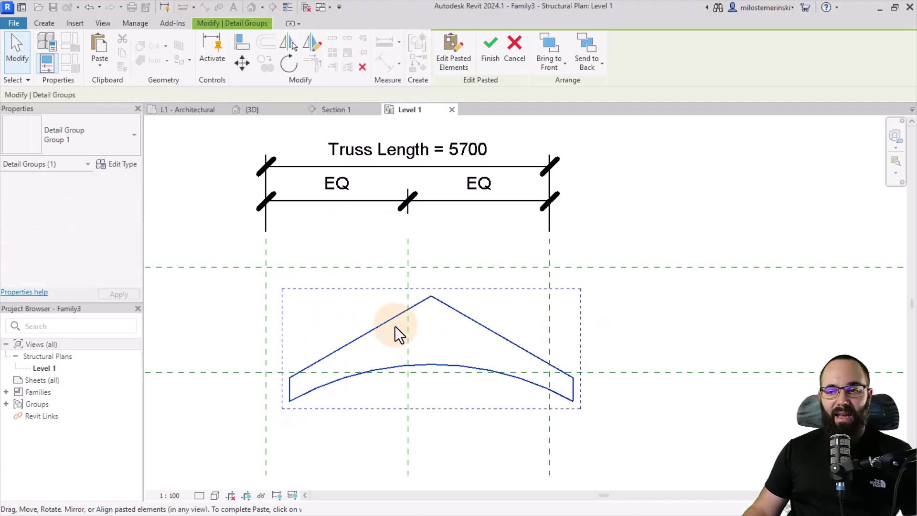
- Move the pasted outline so its apex sits on the centre reference plane intersection
click(242, 62)
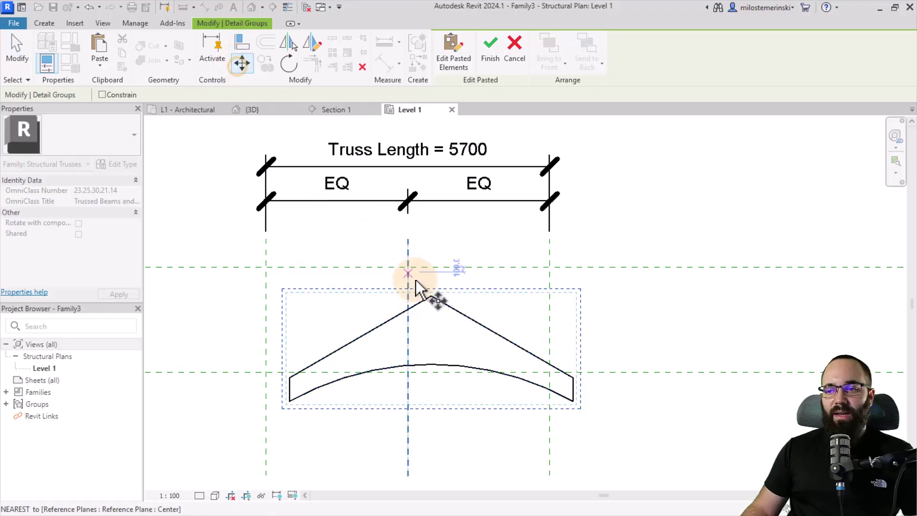
click(432, 295)
click(408, 267)
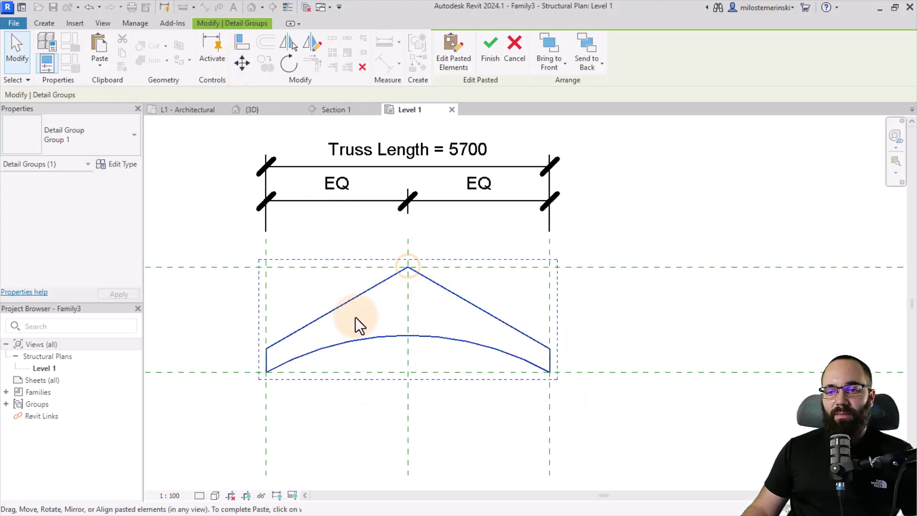
click(372, 320)
scroll(424, 314, down, 4)
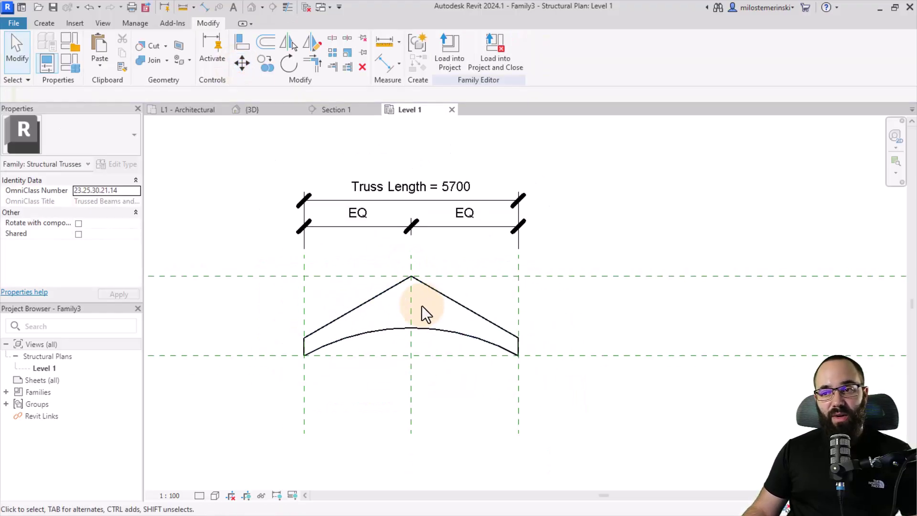
middle_drag(389, 403, 388, 396)
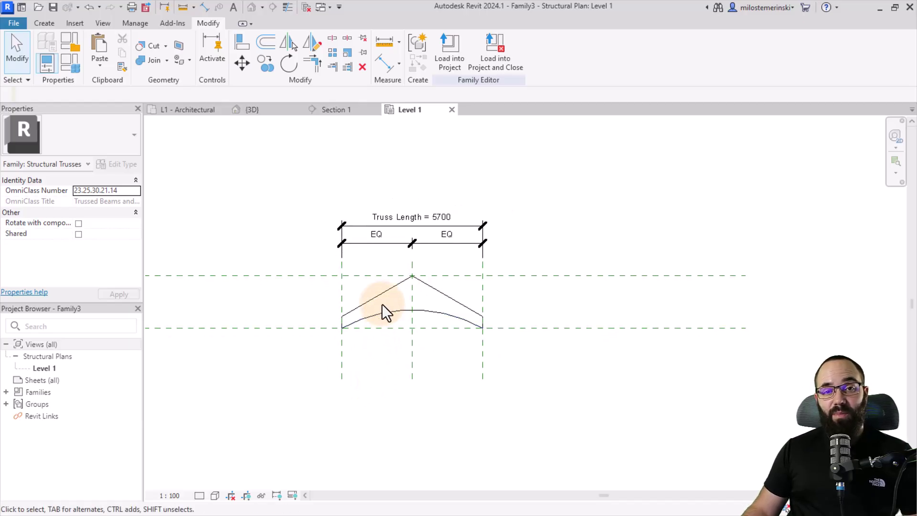
scroll(397, 314, up, 4)
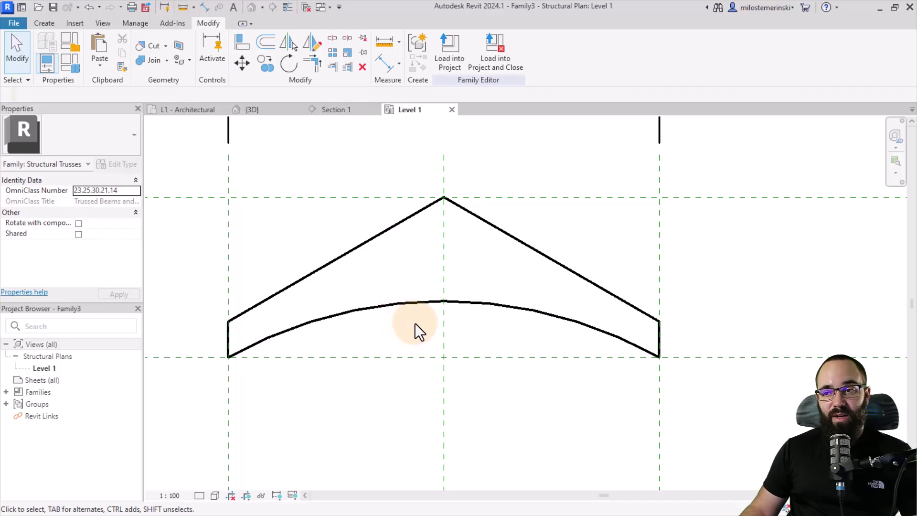
middle_drag(403, 342, 381, 369)
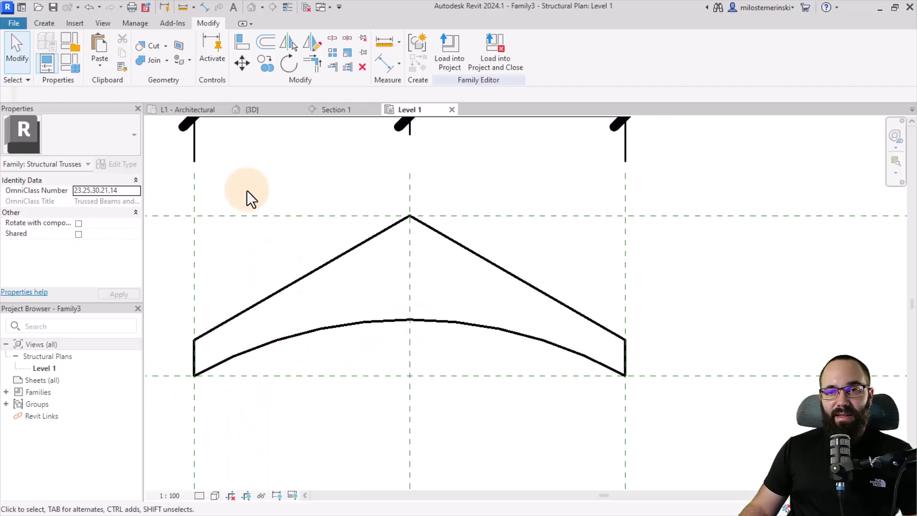
- Draw four vertical reference planes across the truss, two on each side of centre
click(44, 23)
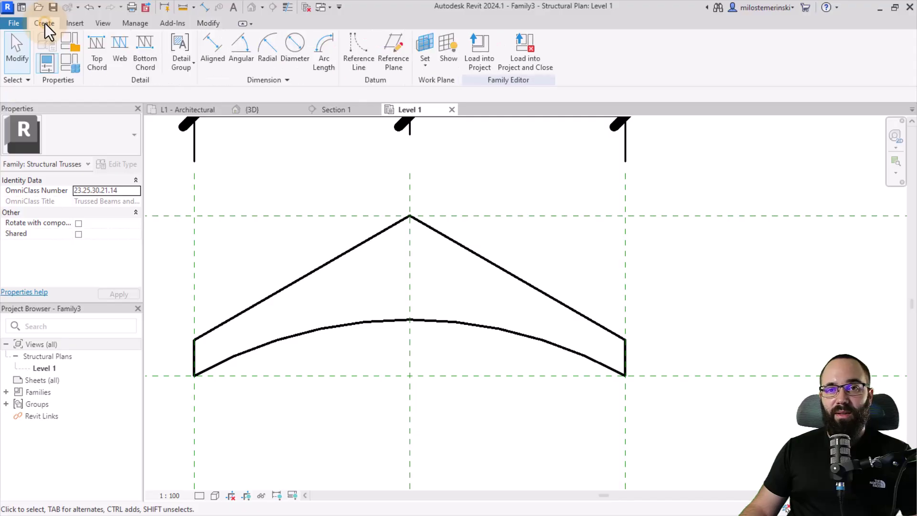
click(399, 70)
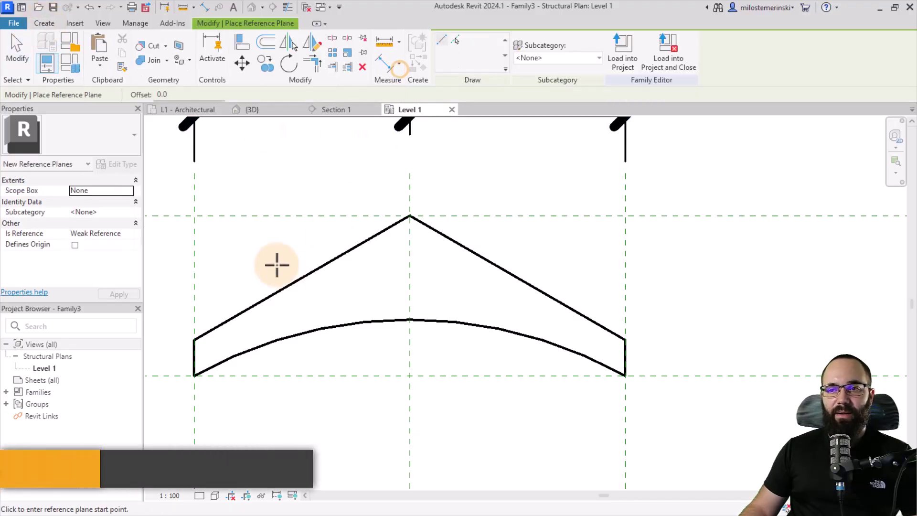
click(256, 202)
click(257, 386)
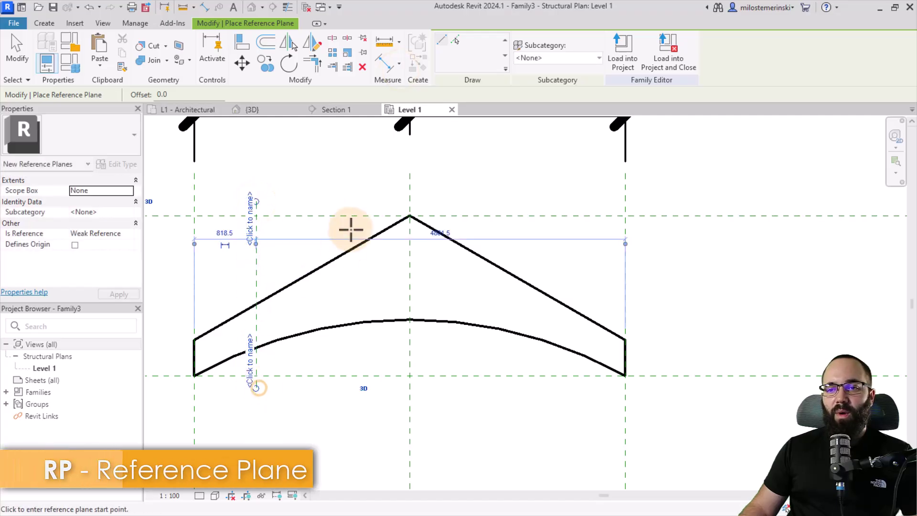
click(348, 200)
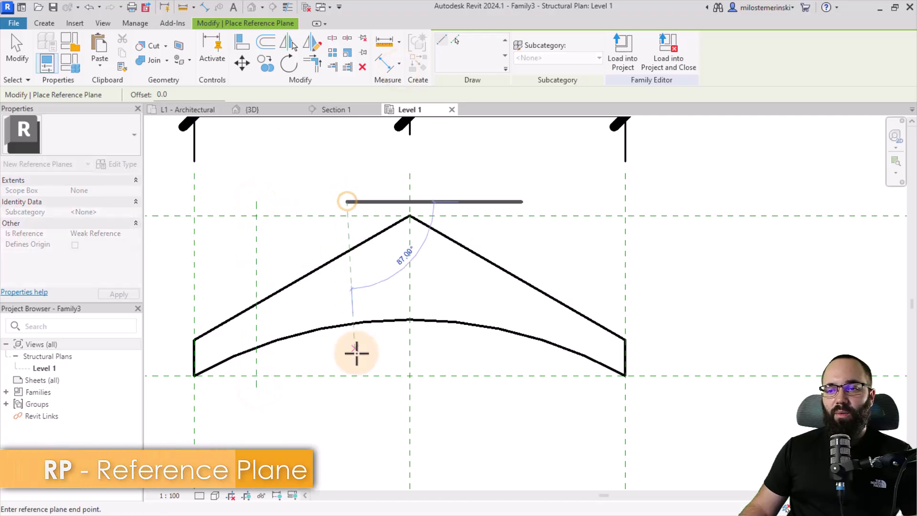
click(348, 387)
click(467, 201)
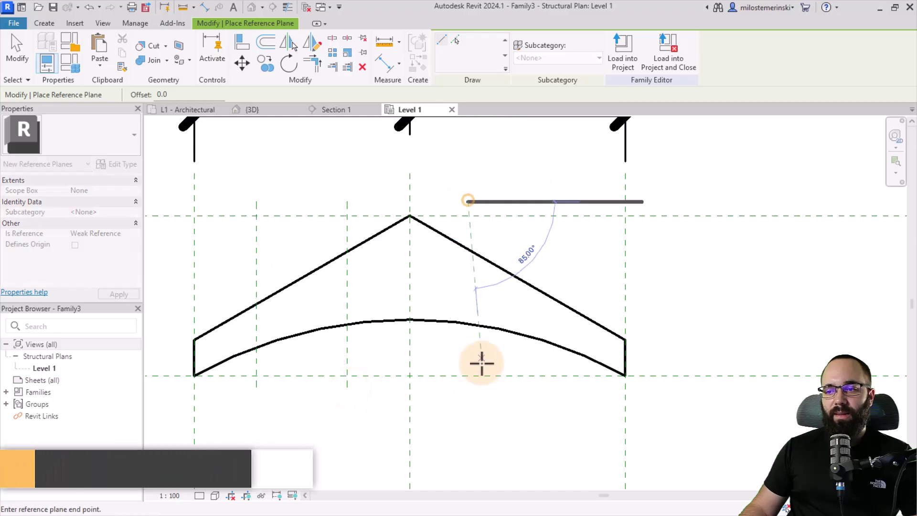
click(468, 387)
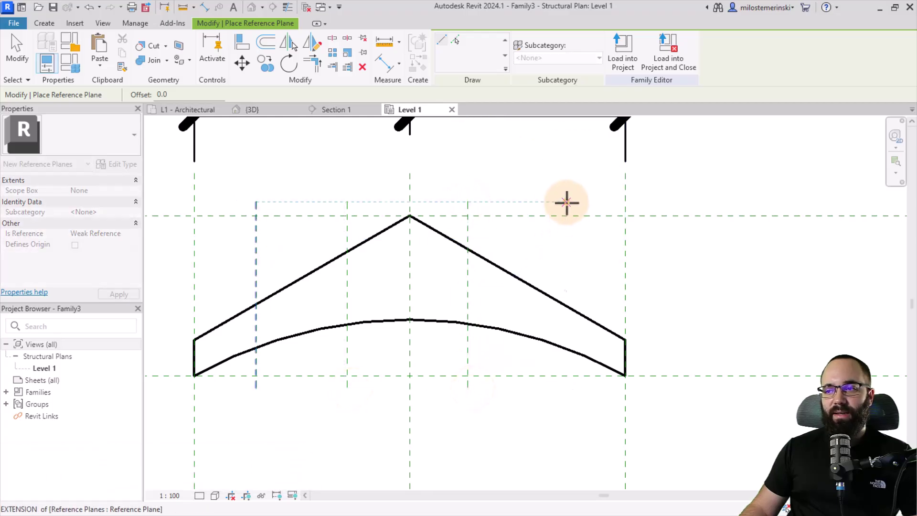
click(566, 202)
click(568, 388)
key(Escape)
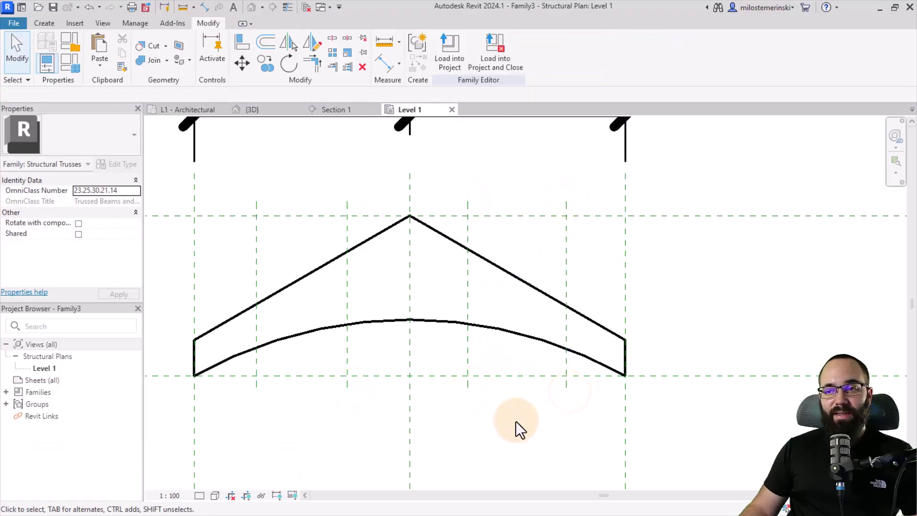
- Place an aligned dimension string across all seven vertical reference planes under the truss length dimension
click(204, 7)
click(194, 274)
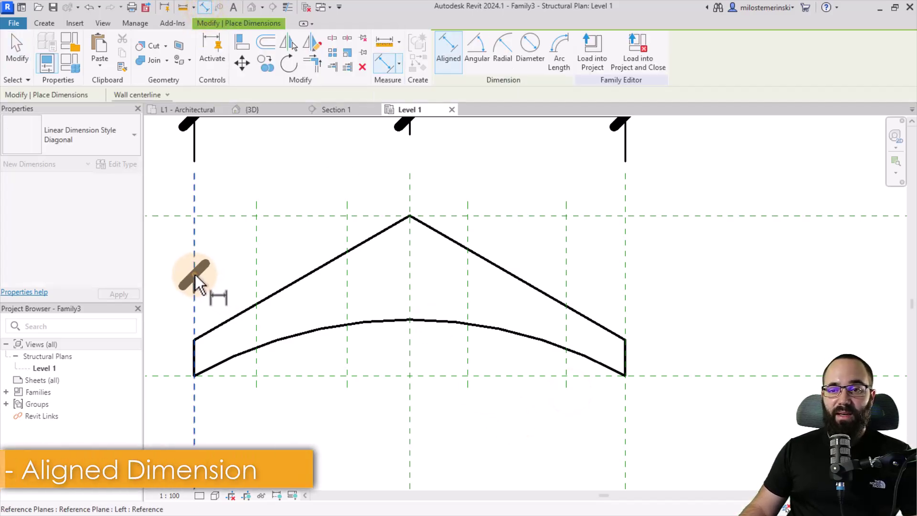
click(256, 276)
click(347, 288)
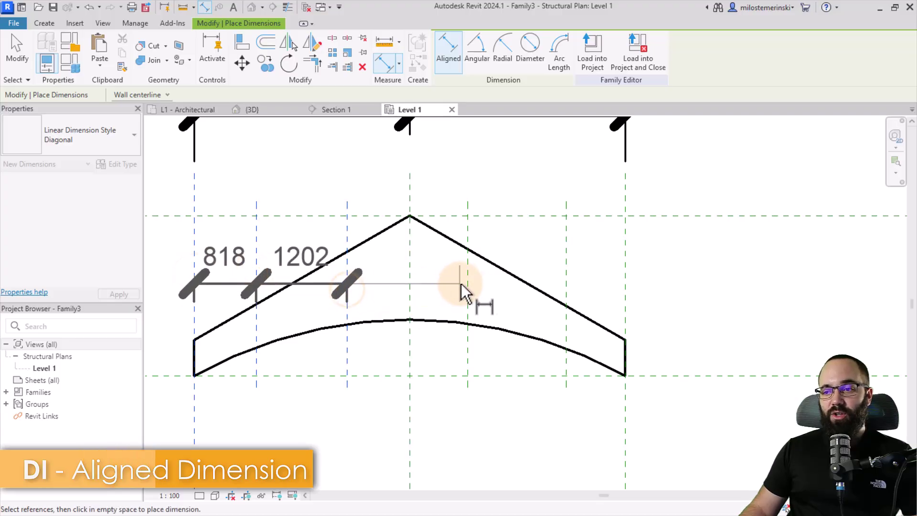
click(410, 287)
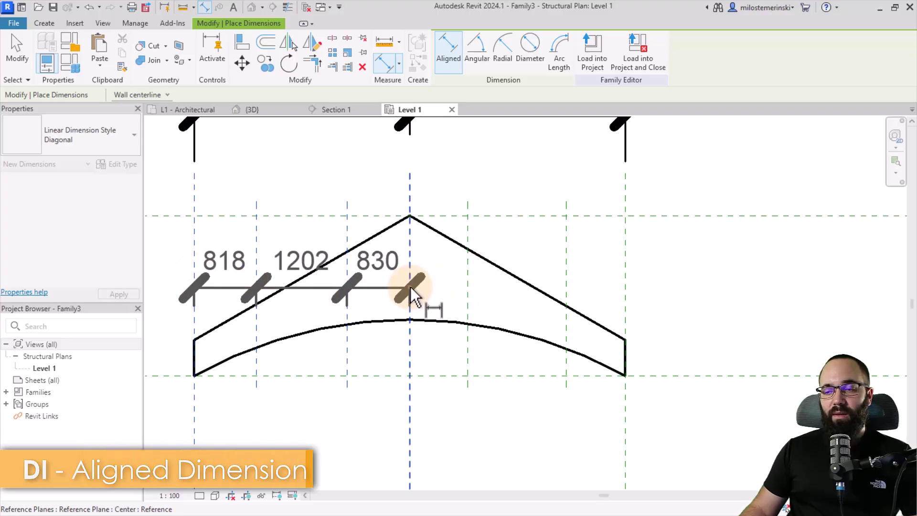
click(467, 303)
click(566, 313)
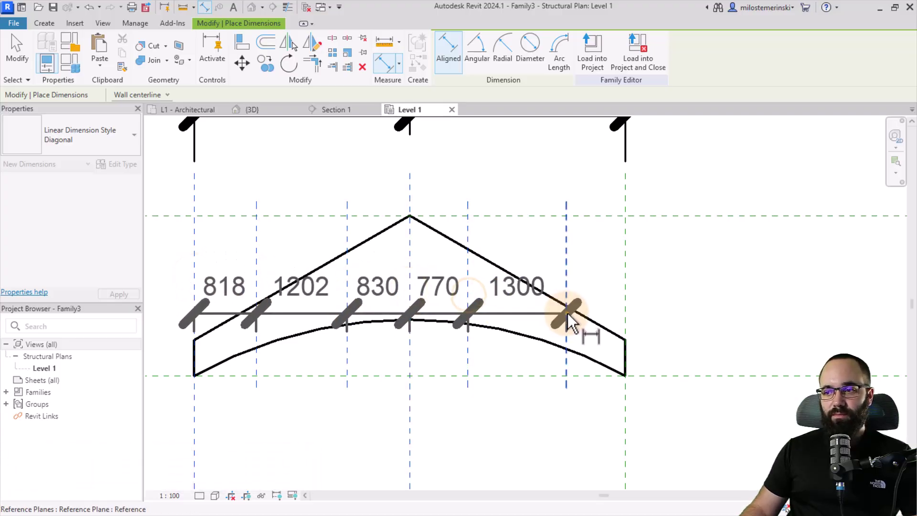
click(626, 300)
scroll(649, 307, down, 2)
click(712, 228)
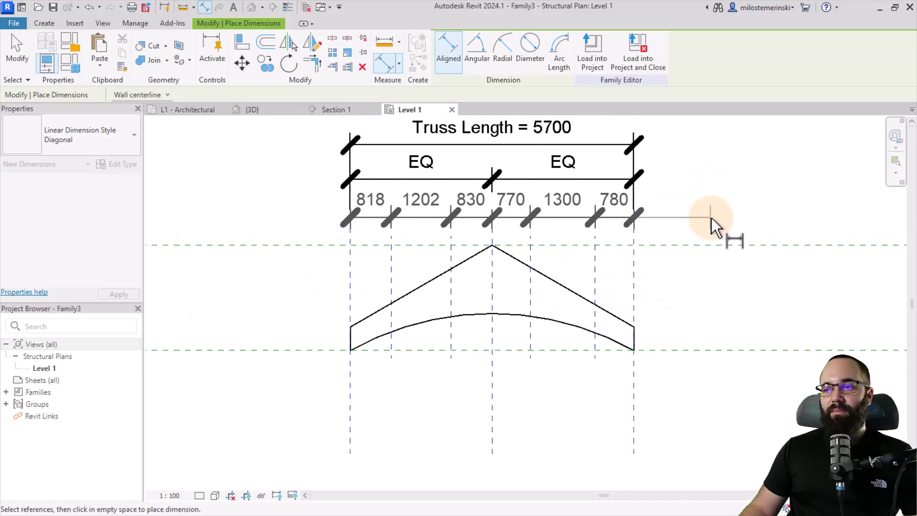
click(712, 217)
- Toggle EQ on the string so the six truss panels are equally spaced
click(492, 154)
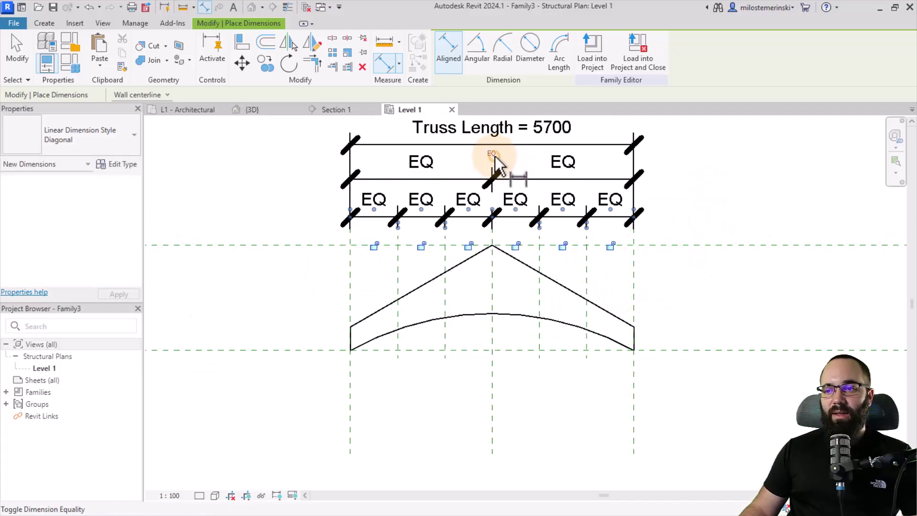
key(Escape)
key(Escape)
middle_drag(480, 342, 377, 344)
scroll(263, 339, up, 2)
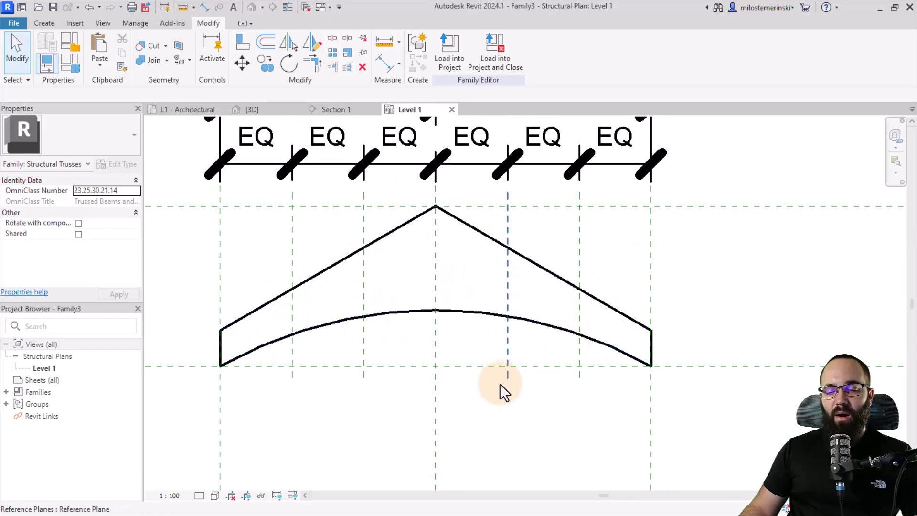
middle_drag(501, 389, 369, 388)
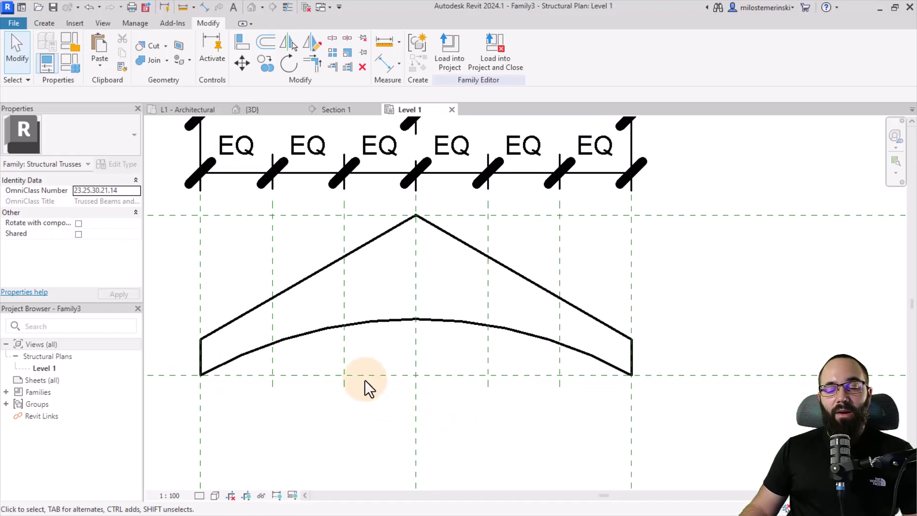
- Turn the left and right sloped sketch lines into Top Chord members with Pick Lines
key(Tab)
click(355, 326)
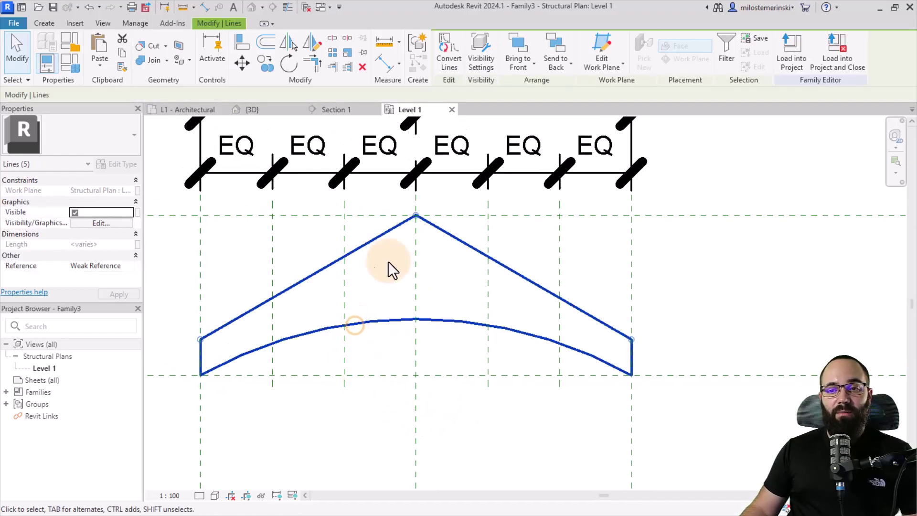
click(319, 301)
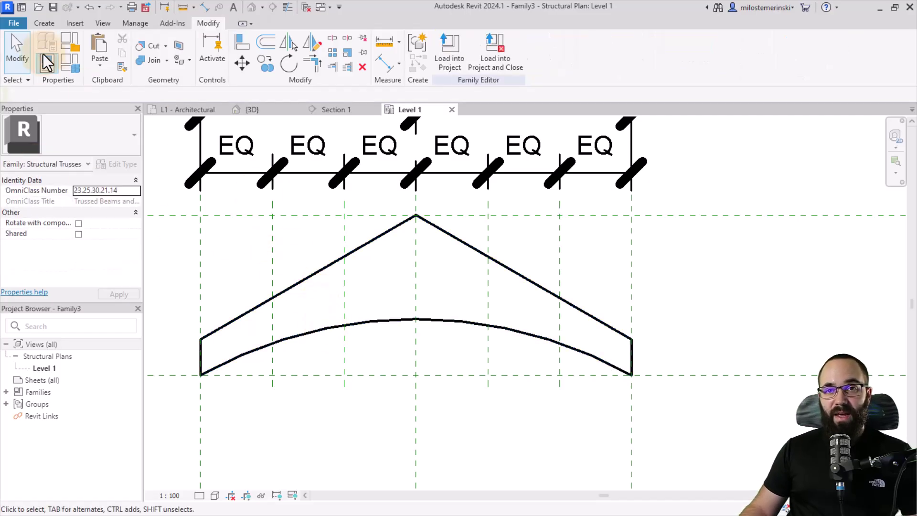
click(49, 25)
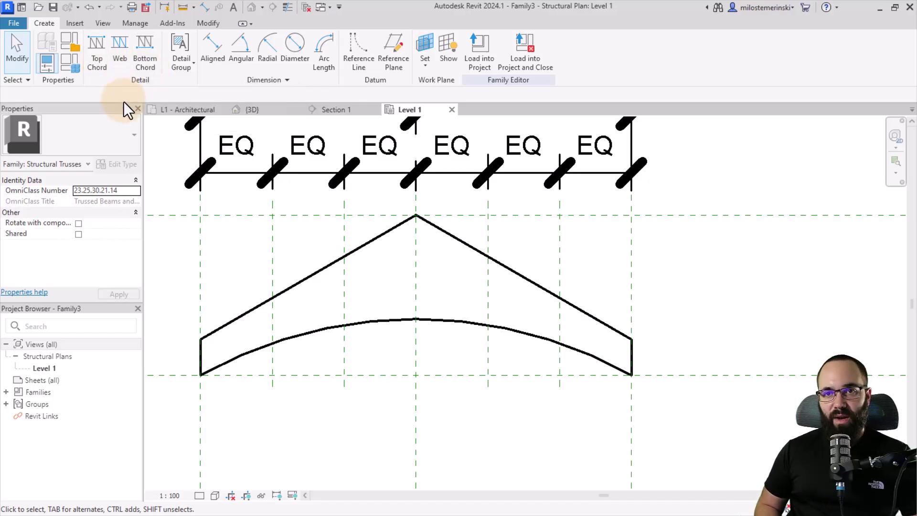
click(99, 67)
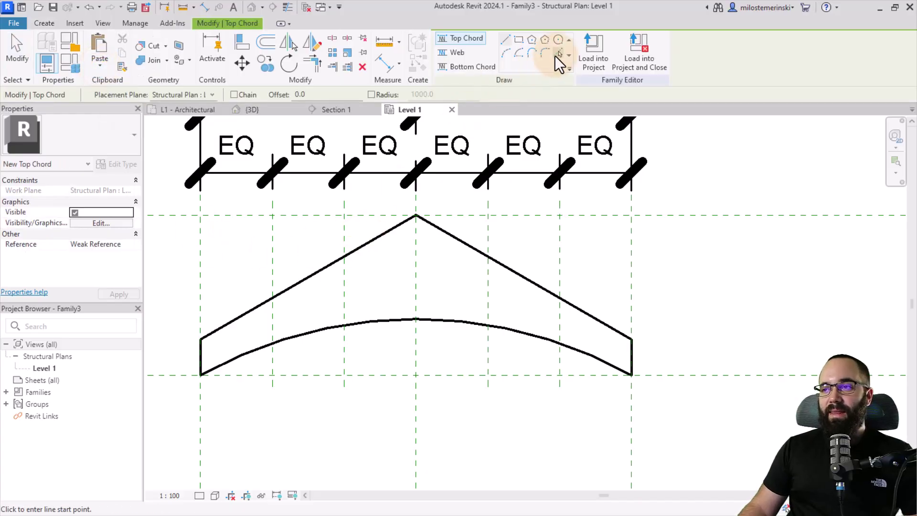
click(558, 54)
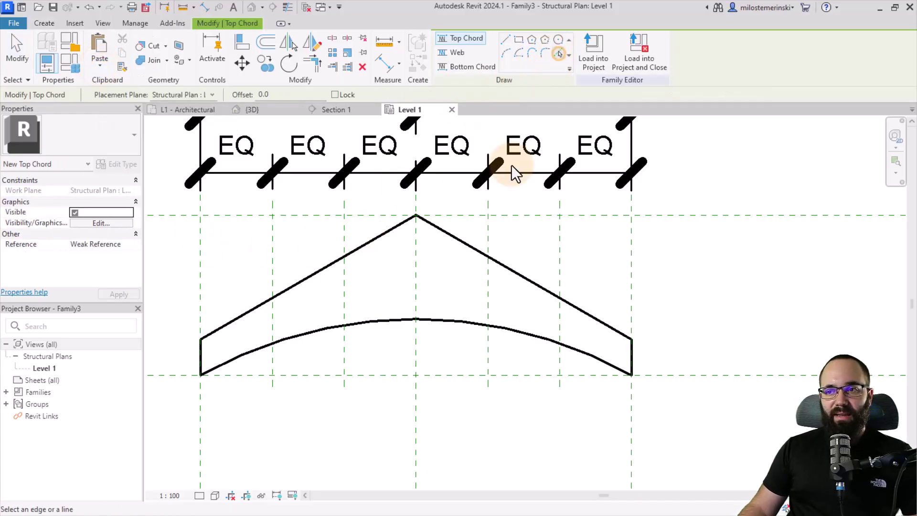
click(374, 243)
click(457, 242)
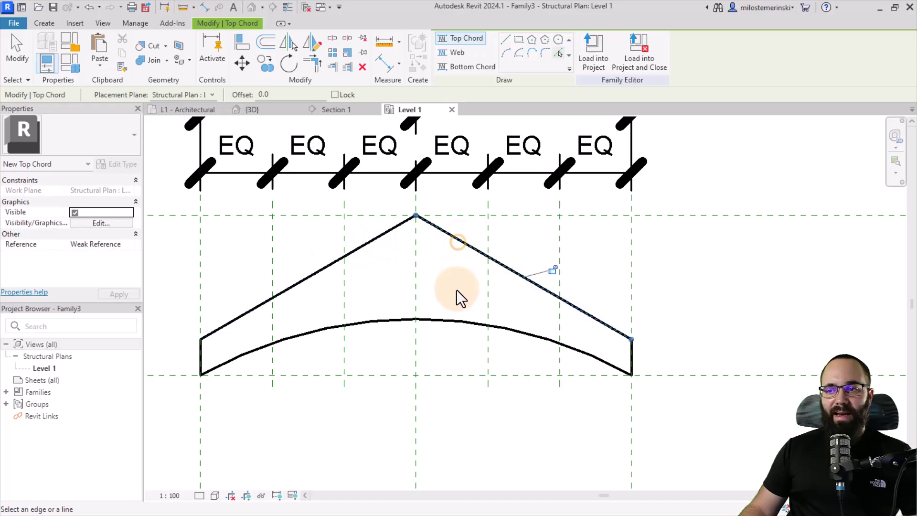
- Make the curved arc the Bottom Chord with Pick Lines
click(467, 71)
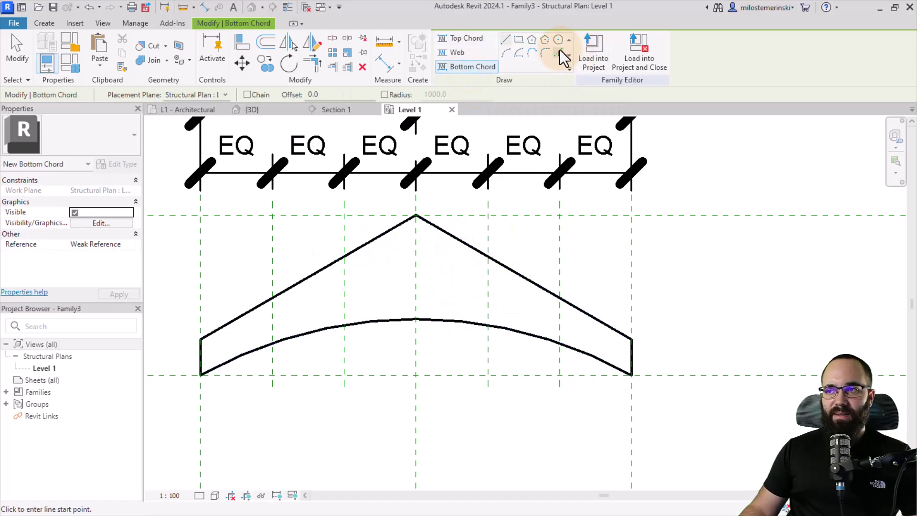
click(559, 51)
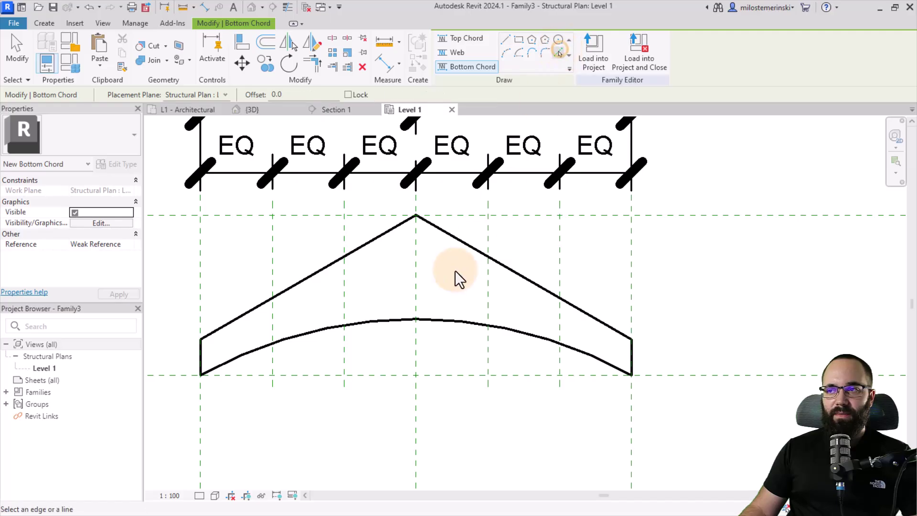
click(443, 318)
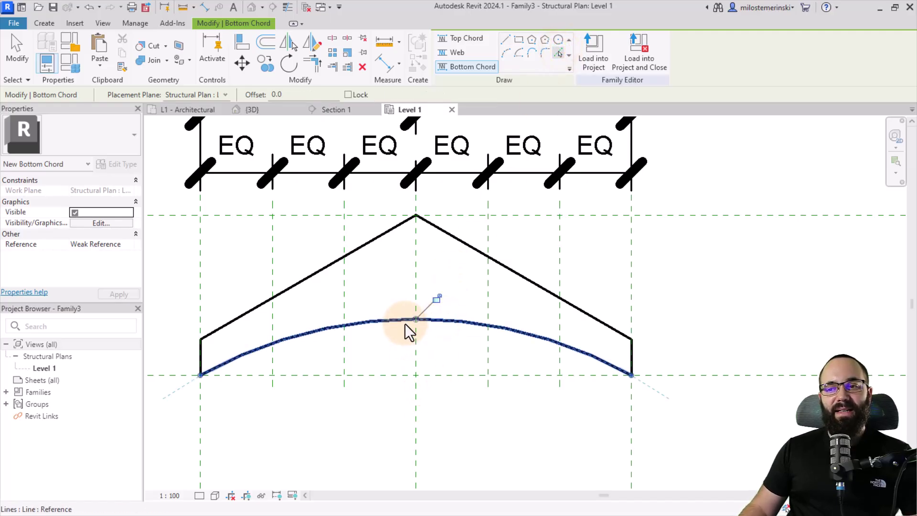
key(Escape)
key(Escape)
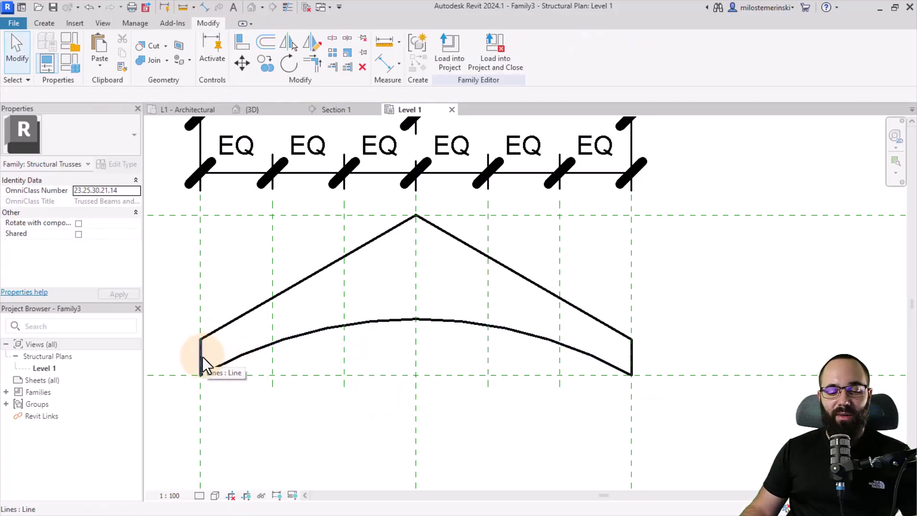
- Delete the five original sketch lines, then check the new top and bottom chords
key(Tab)
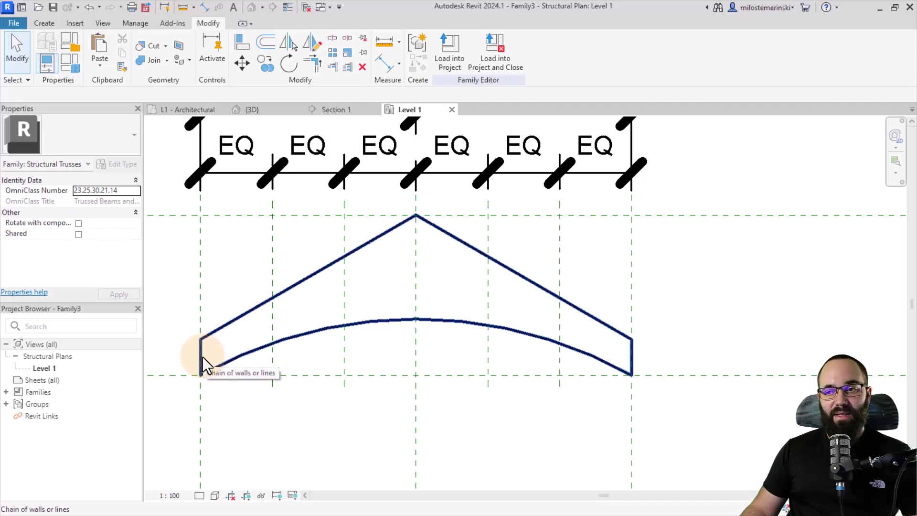
click(202, 356)
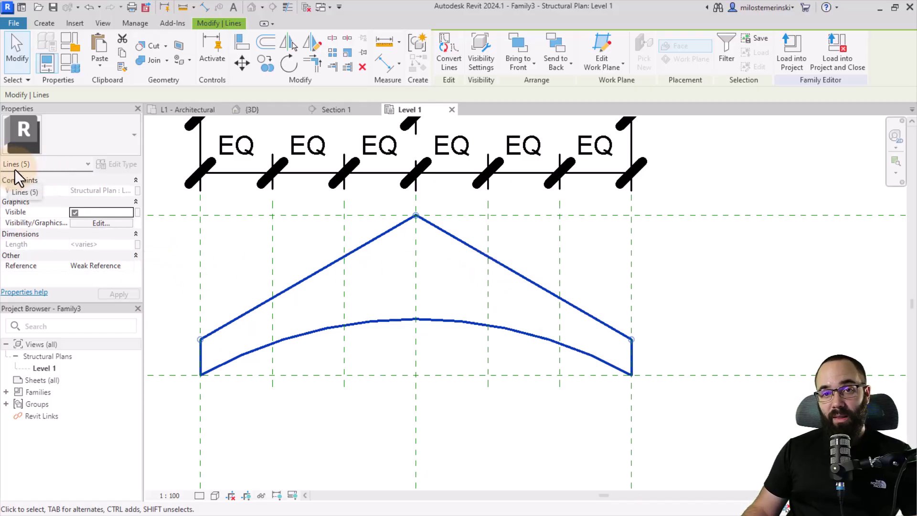
click(380, 309)
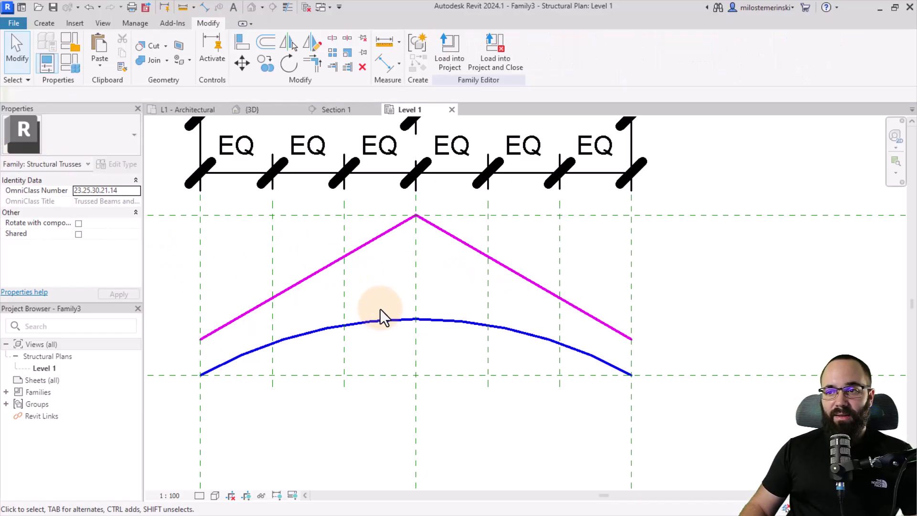
click(232, 322)
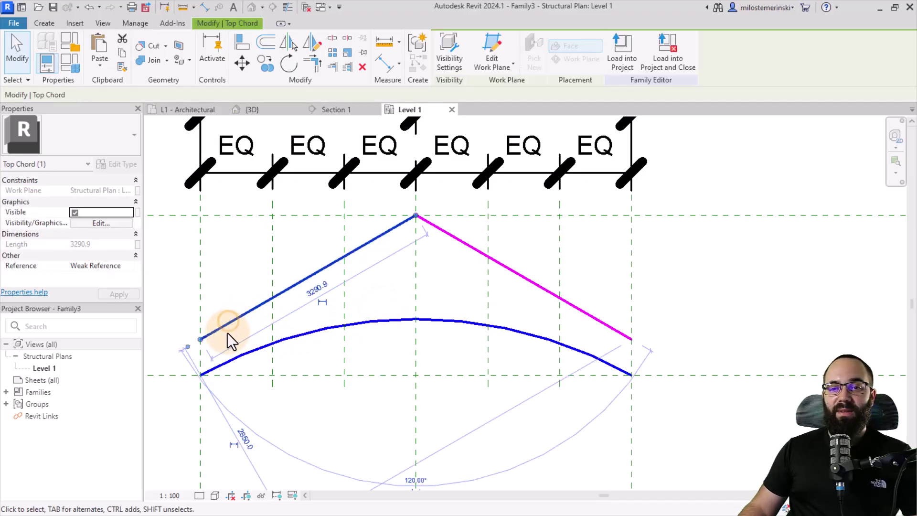
click(456, 263)
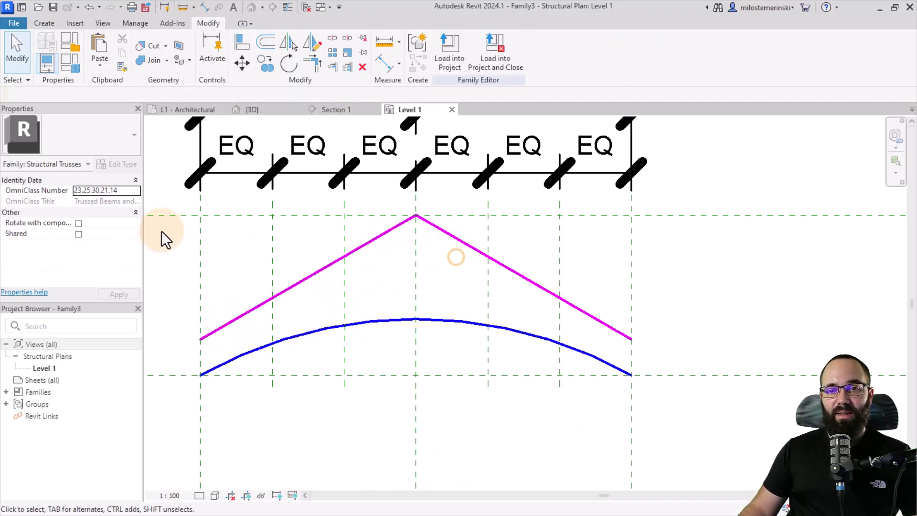
click(323, 332)
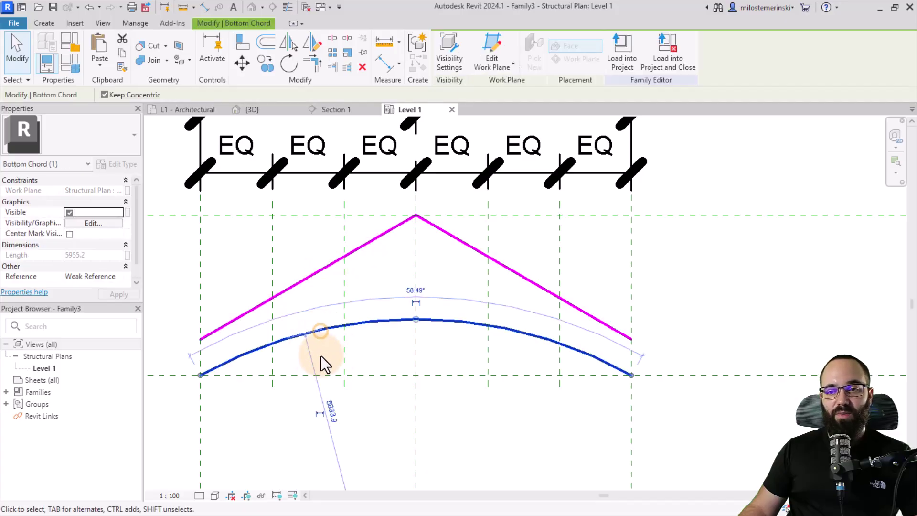
click(380, 362)
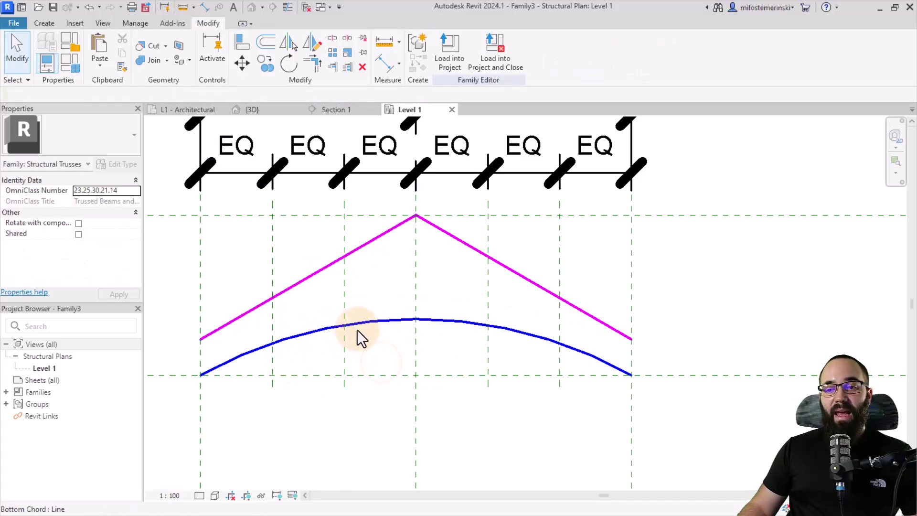
- Draw vertical webs from bottom to top chord at the left end, second and third grid lines
click(42, 24)
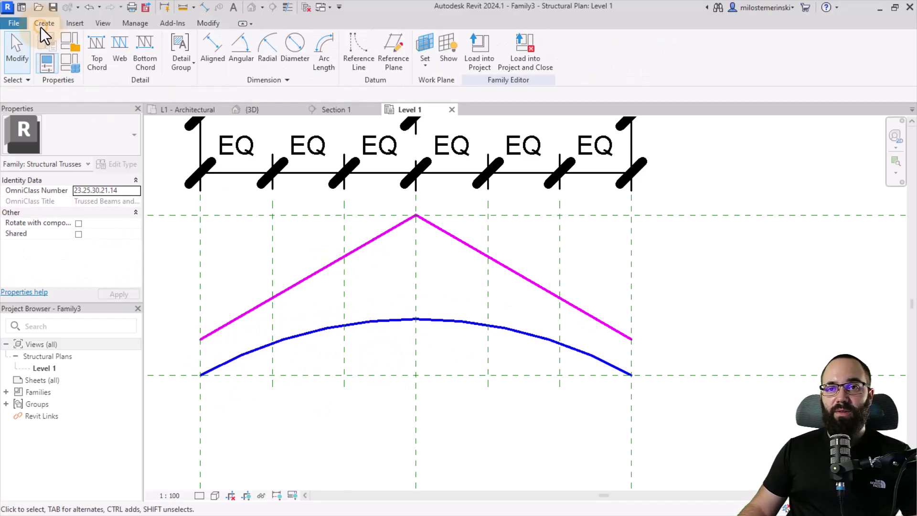
click(120, 68)
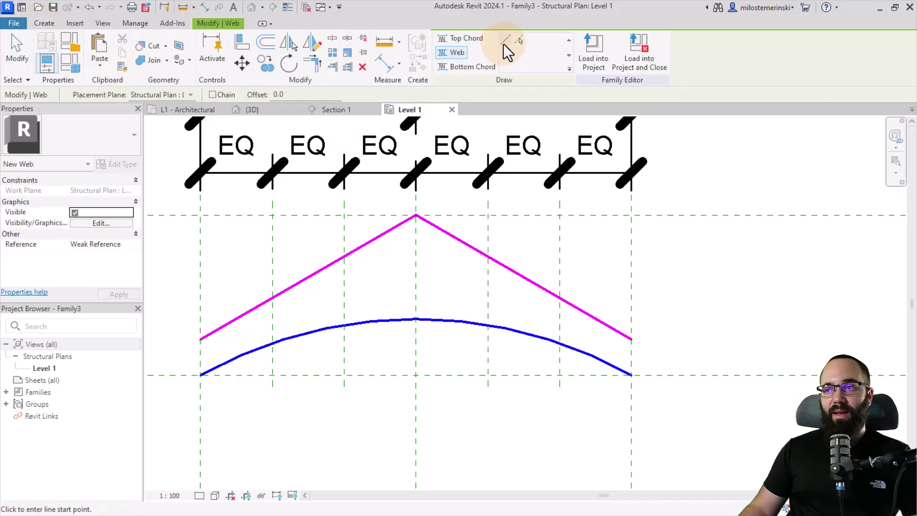
click(201, 374)
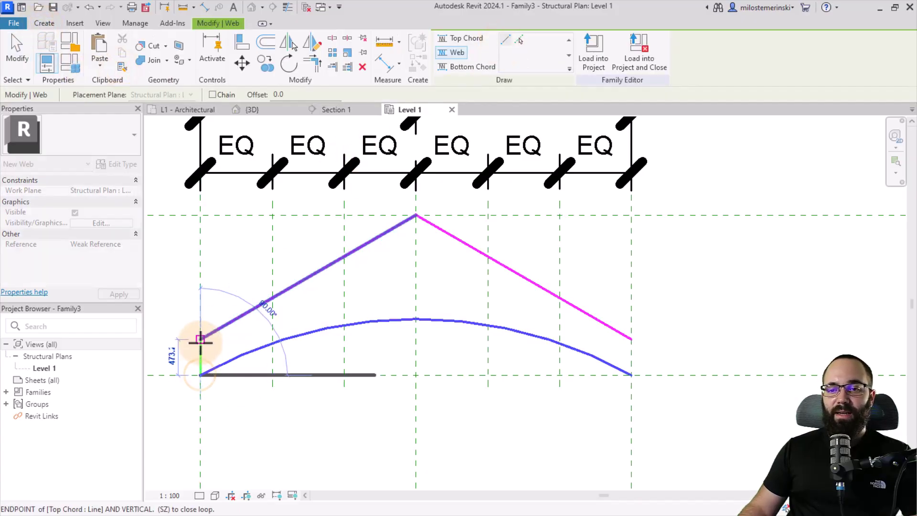
click(200, 339)
click(270, 344)
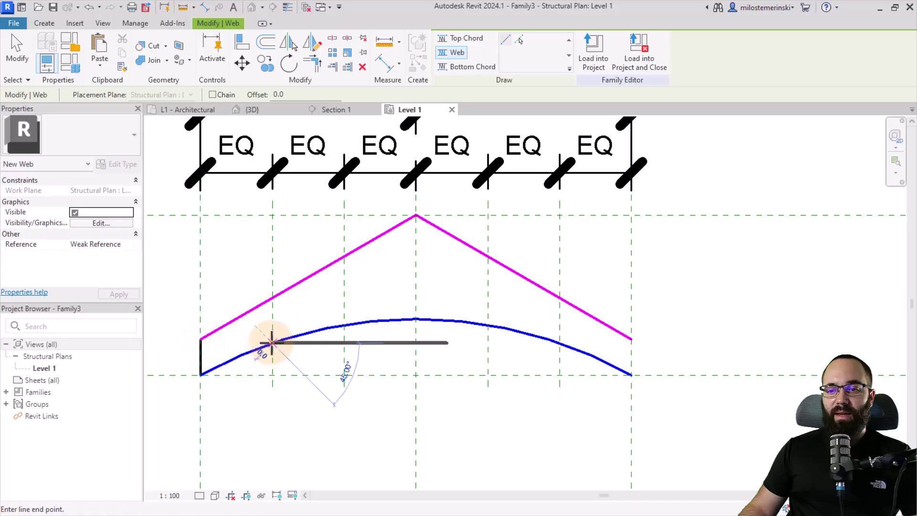
click(274, 299)
click(344, 326)
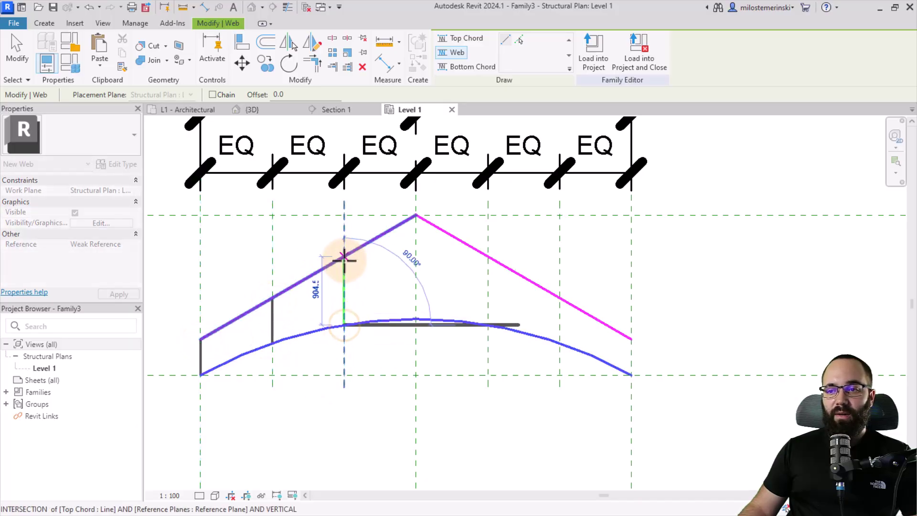
click(344, 258)
- Add vertical webs at the centre, fifth, sixth and right-end grid lines, checking the right-end web
click(415, 319)
click(416, 215)
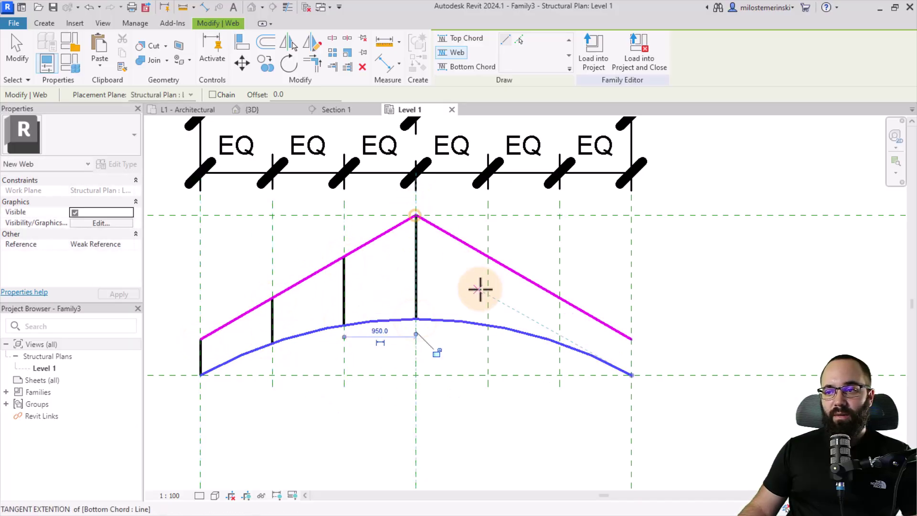
click(487, 324)
click(488, 258)
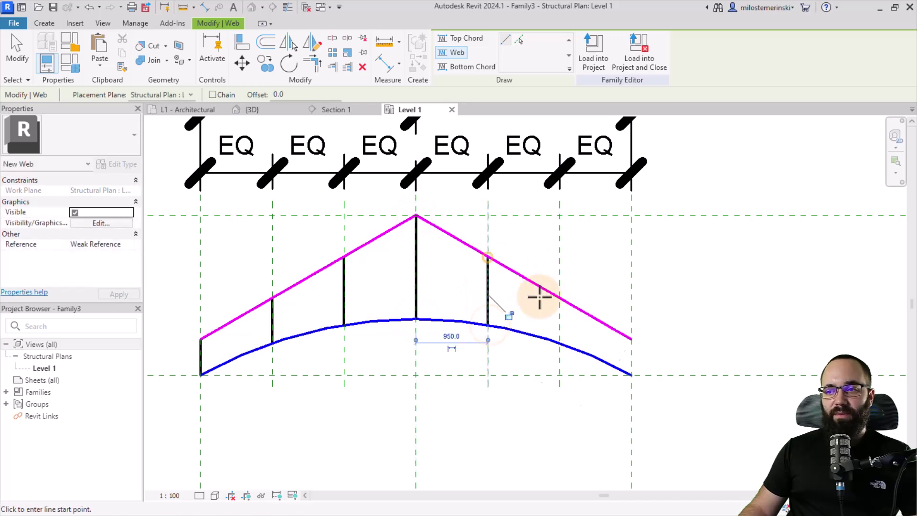
click(559, 342)
click(560, 298)
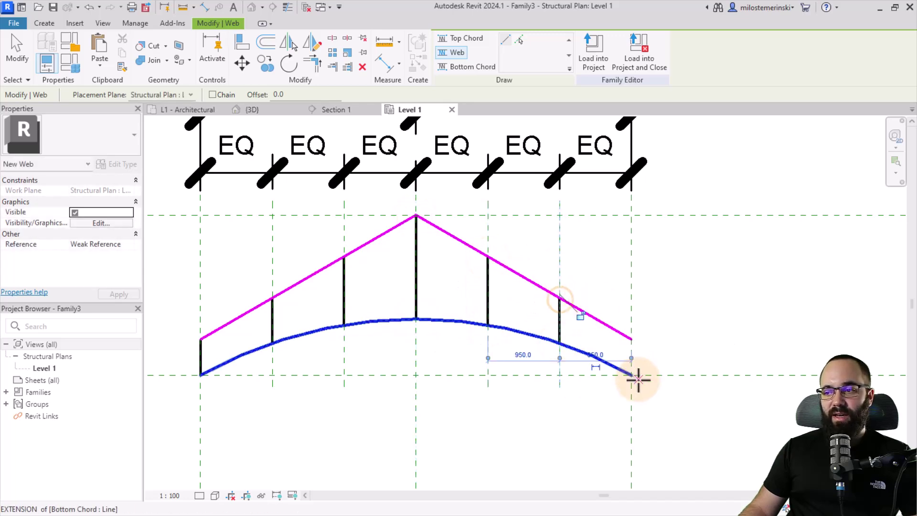
click(630, 359)
key(Escape)
key(Escape)
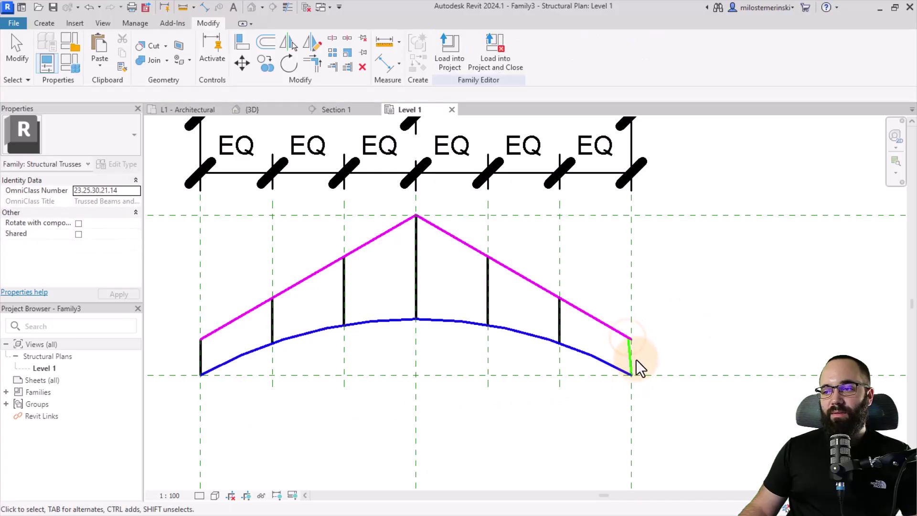
click(629, 345)
drag(628, 345, 634, 348)
click(670, 355)
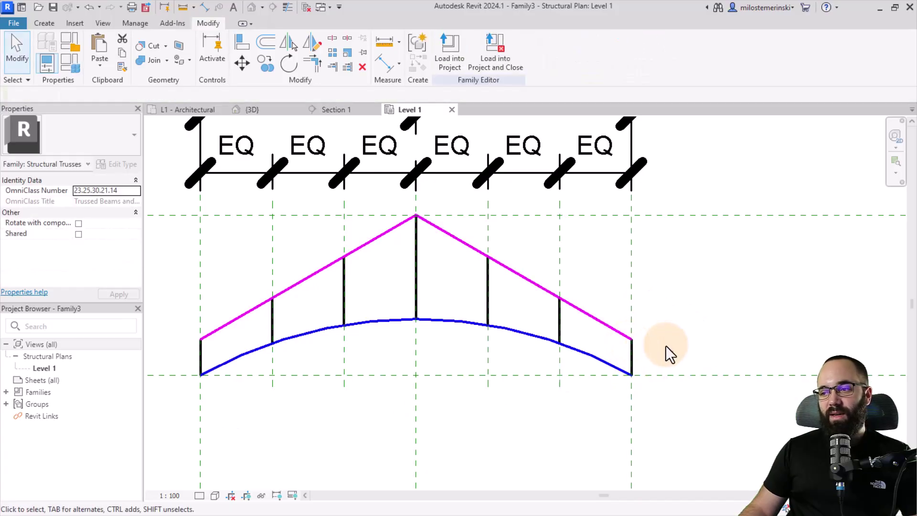
- Draw the left-half diagonal webs, from the bottom chord's left end up to the apex
click(50, 27)
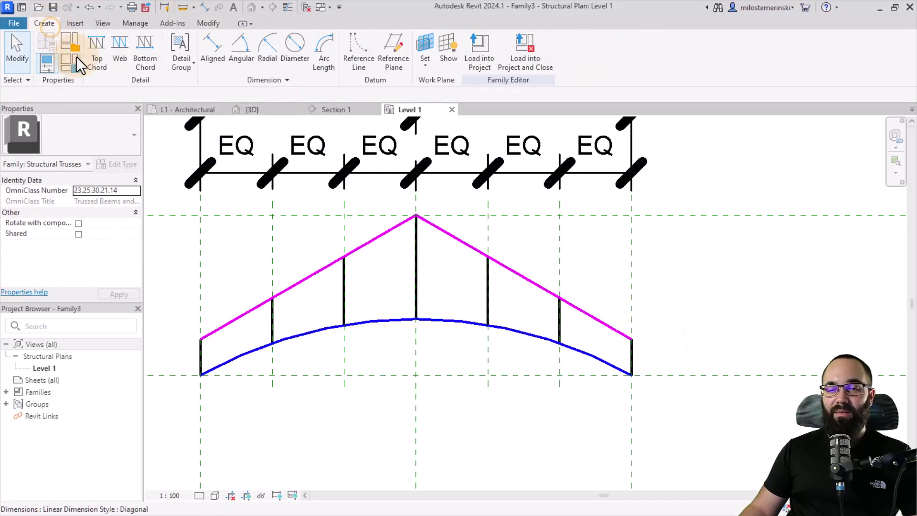
click(109, 64)
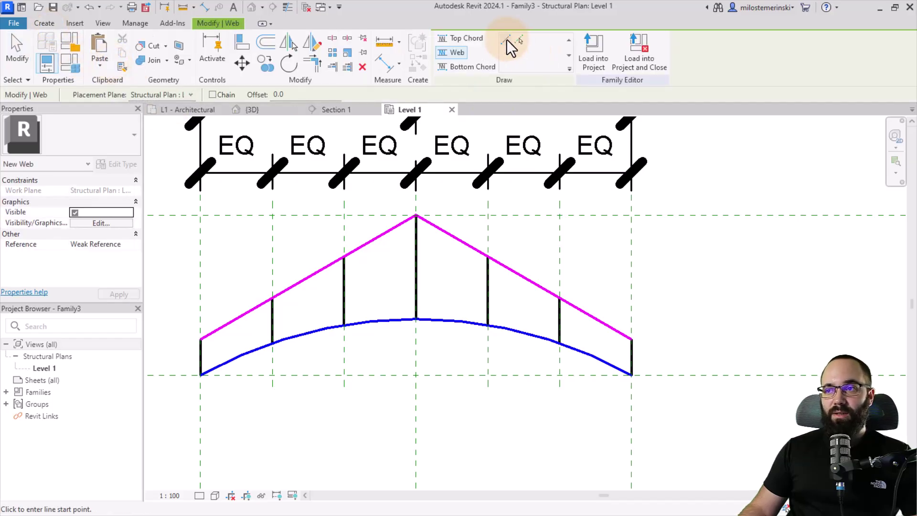
click(200, 374)
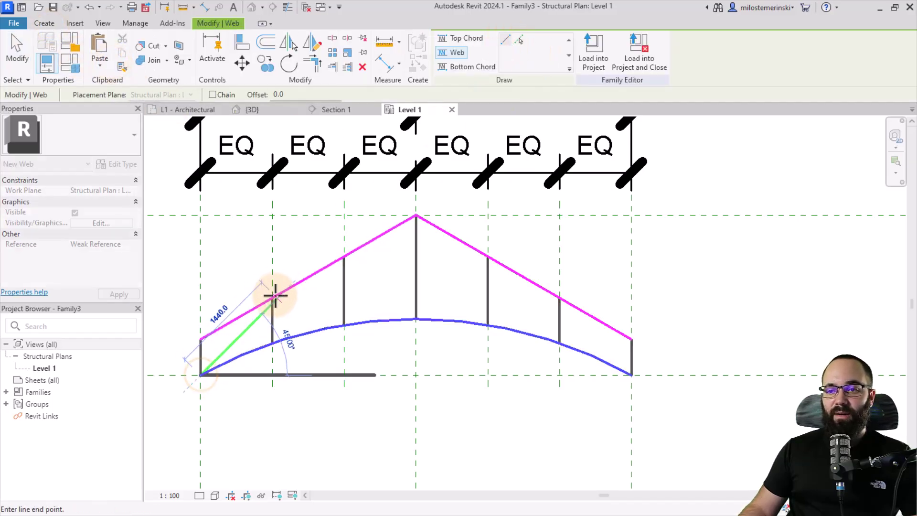
scroll(268, 315, up, 5)
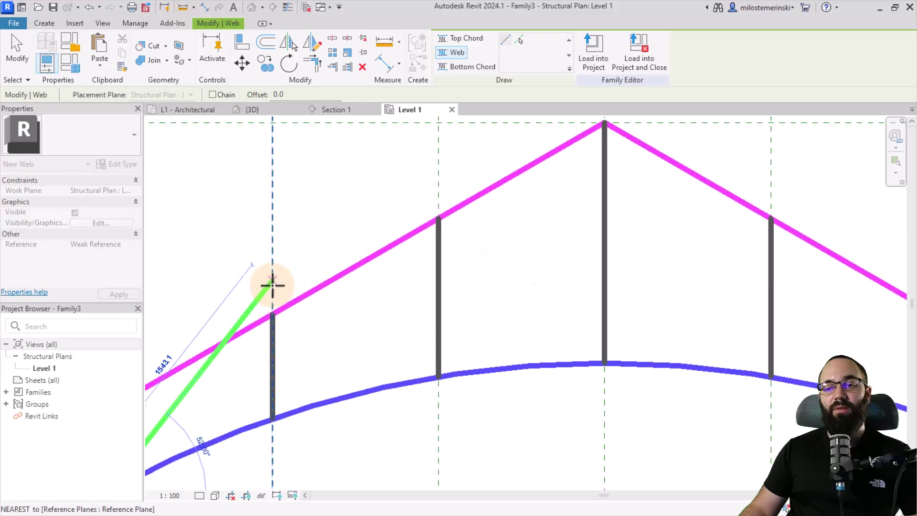
click(271, 310)
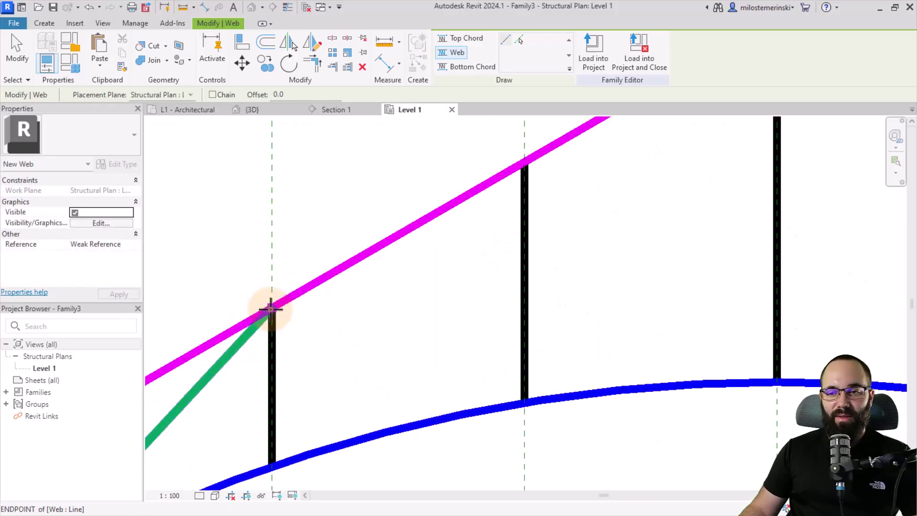
click(274, 461)
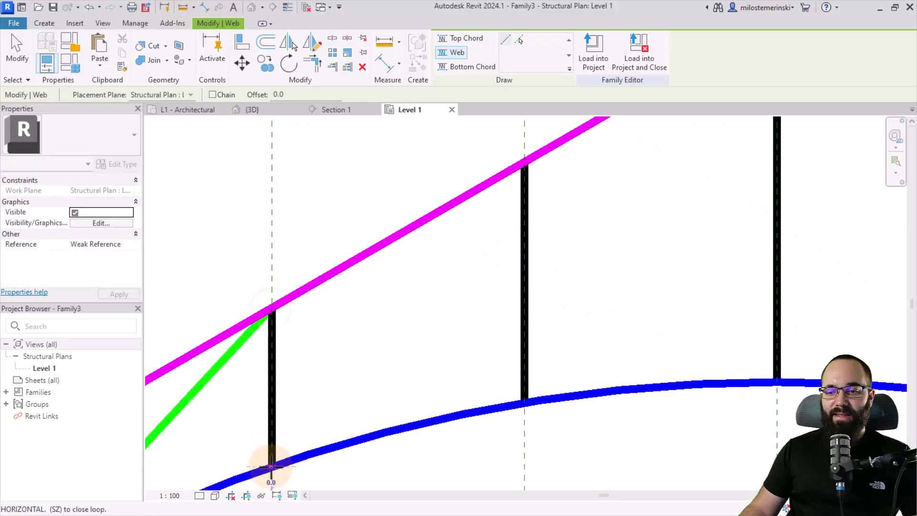
key(Tab)
click(524, 161)
scroll(455, 280, down, 4)
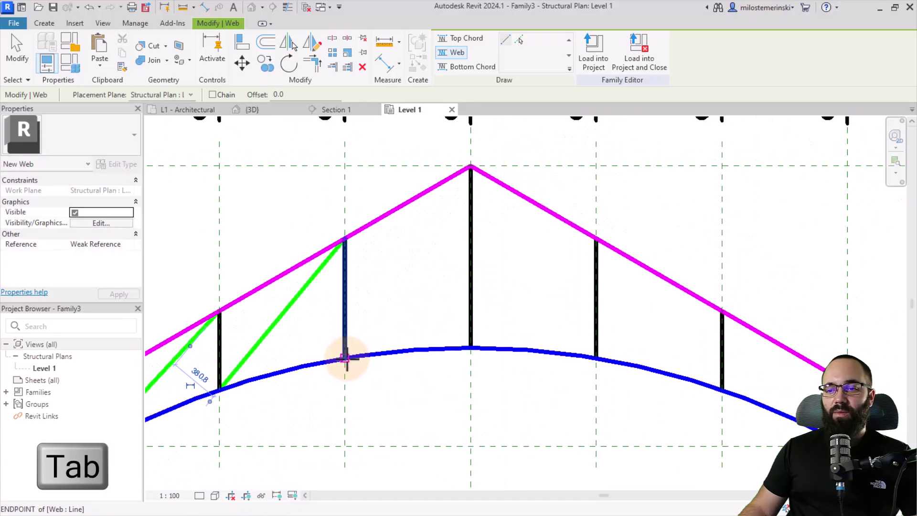
click(346, 358)
click(471, 167)
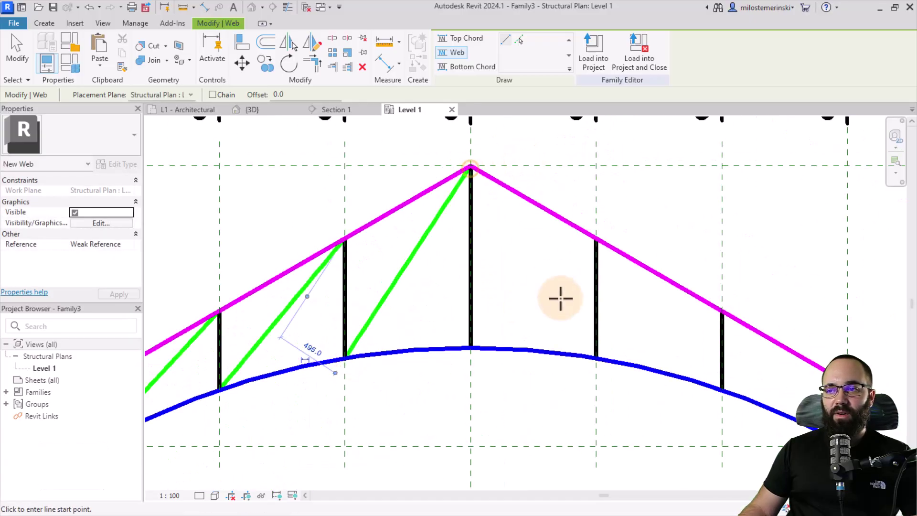
- Draw the mirrored right-half diagonal webs, then zoom out to view the whole truss
click(597, 352)
click(471, 167)
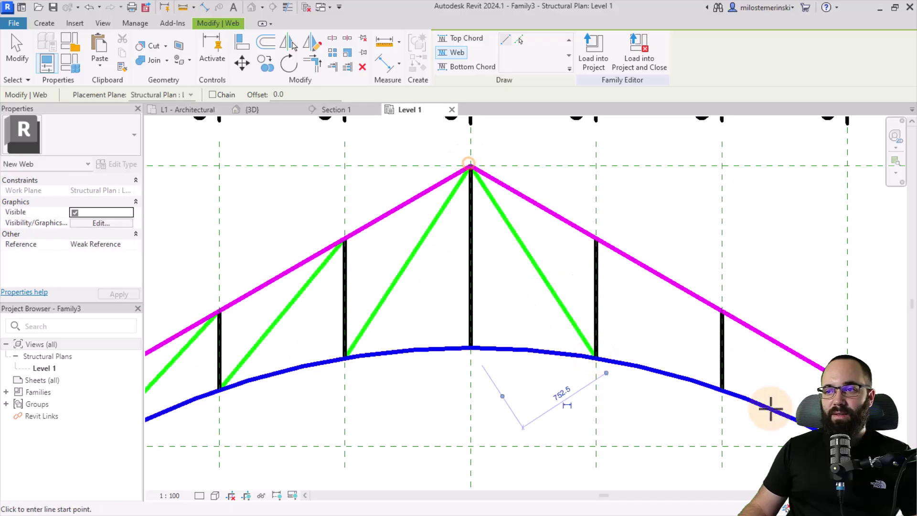
click(725, 396)
click(596, 240)
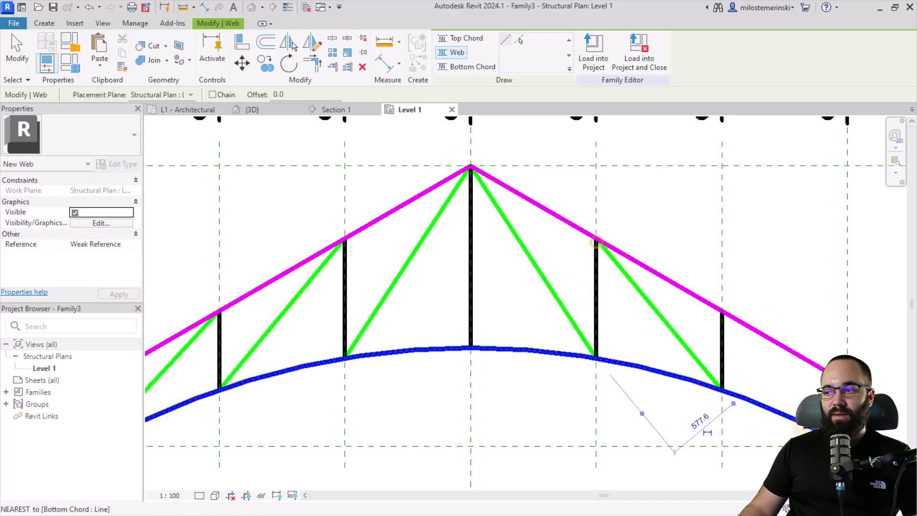
click(722, 389)
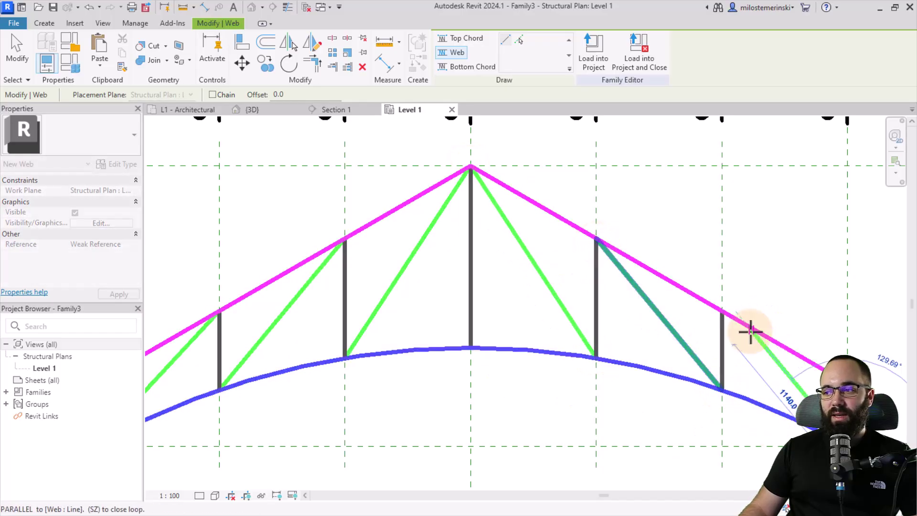
click(724, 311)
scroll(594, 323, down, 4)
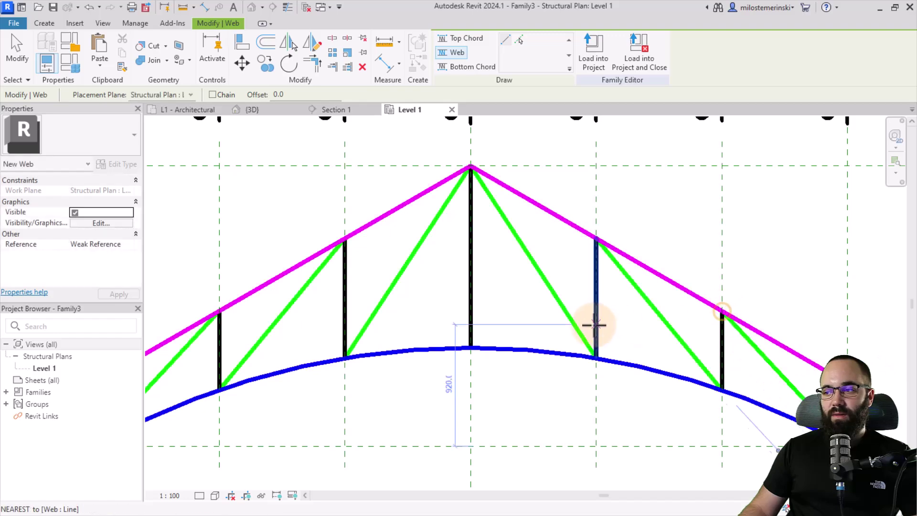
key(Escape)
key(Escape)
middle_drag(632, 435, 412, 368)
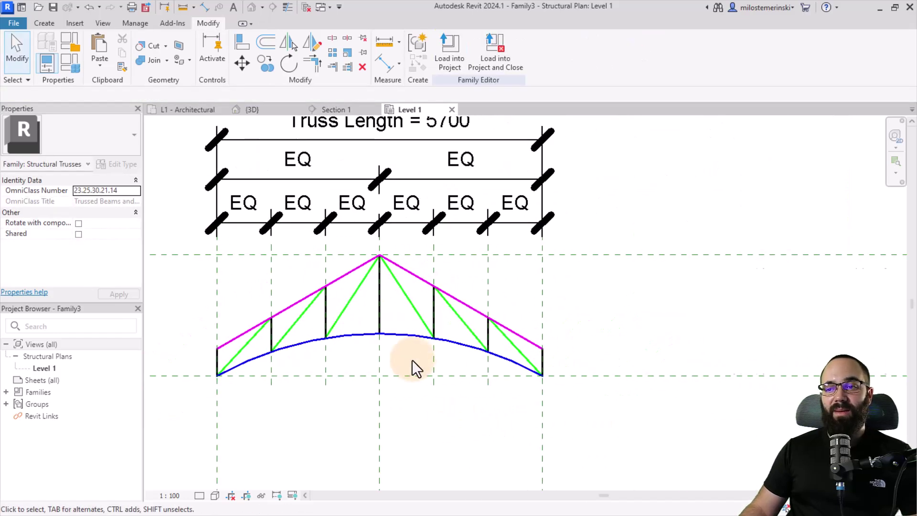
scroll(419, 301, down, 2)
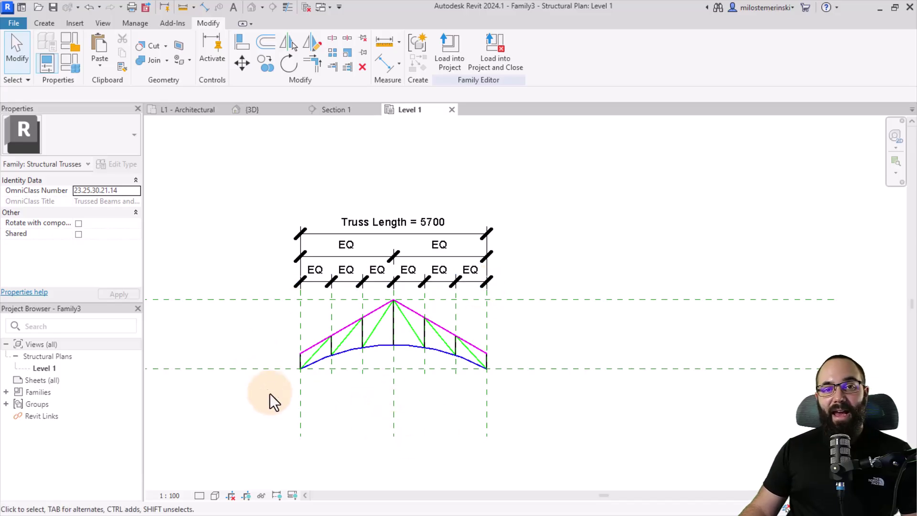
middle_drag(399, 417, 397, 417)
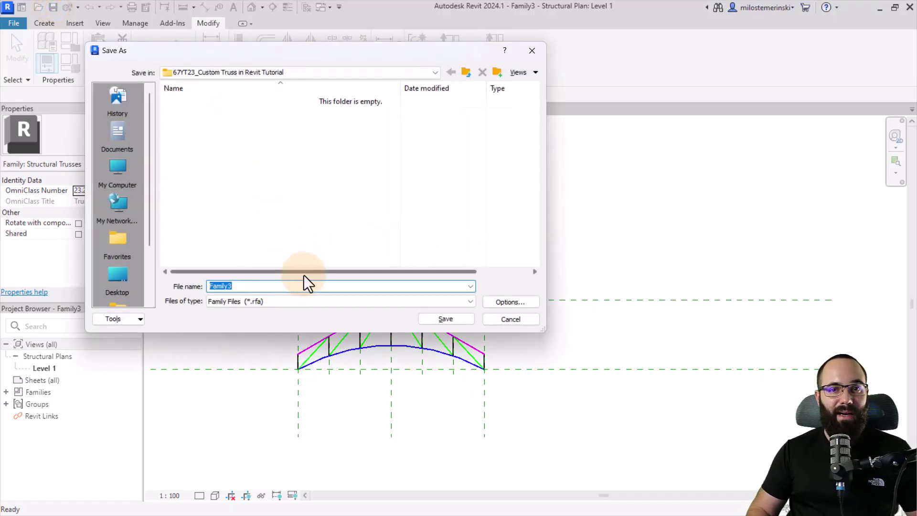
- Save the family as 'Custom Truss' and load it into the house project
text(Custom Truss)
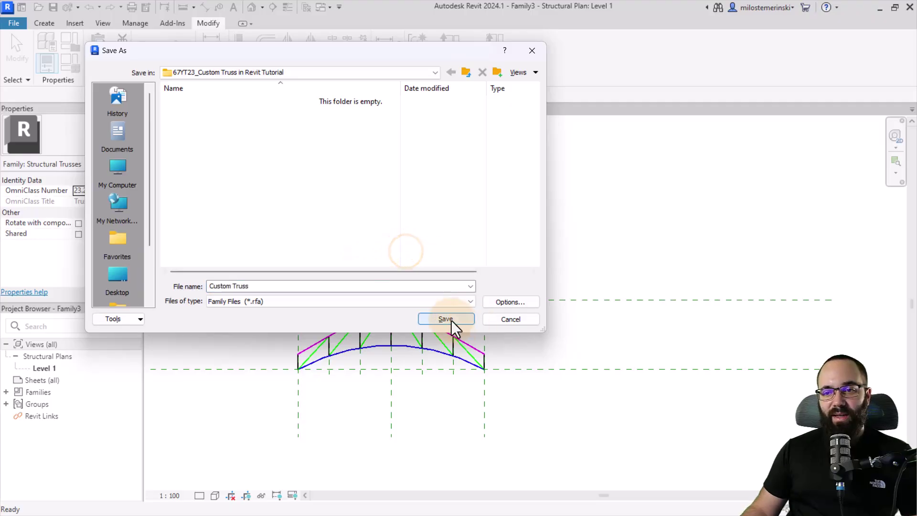
click(445, 318)
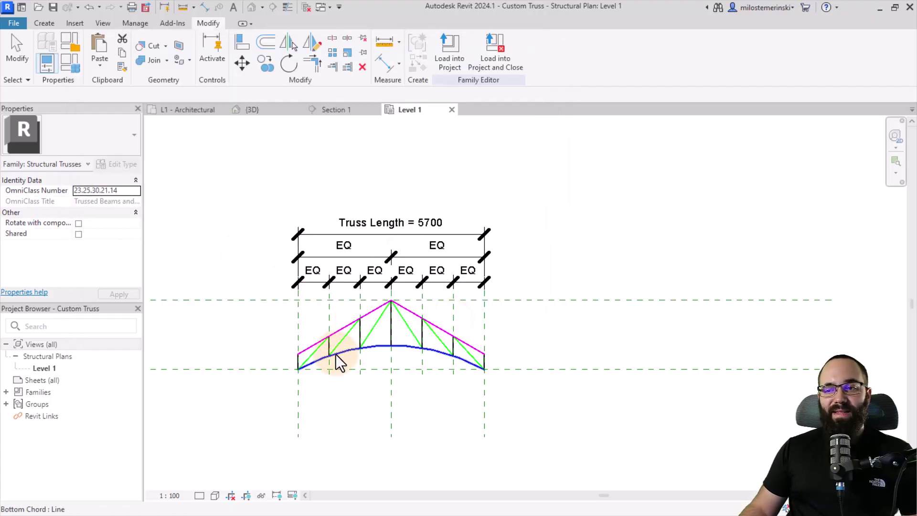
middle_drag(350, 420, 340, 415)
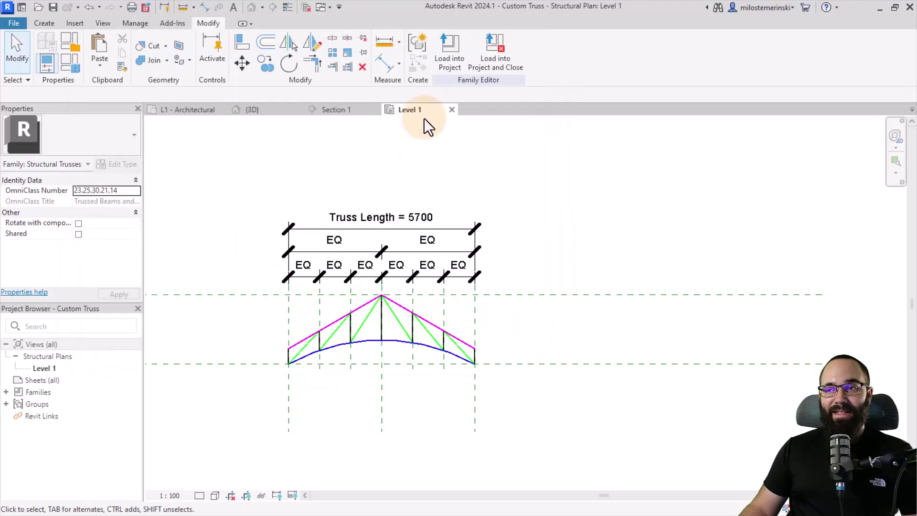
click(494, 68)
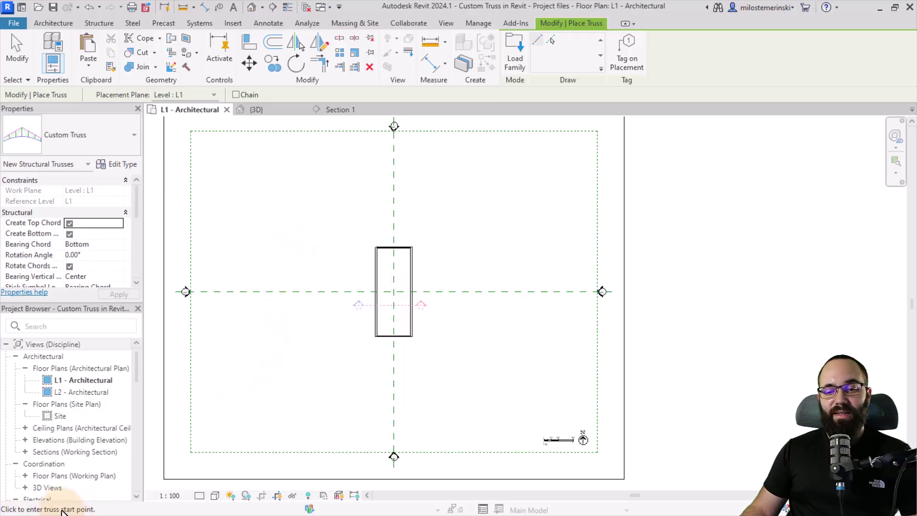
- Place the Custom Truss from the left wall to the right wall, a 5700 span
scroll(389, 297, up, 5)
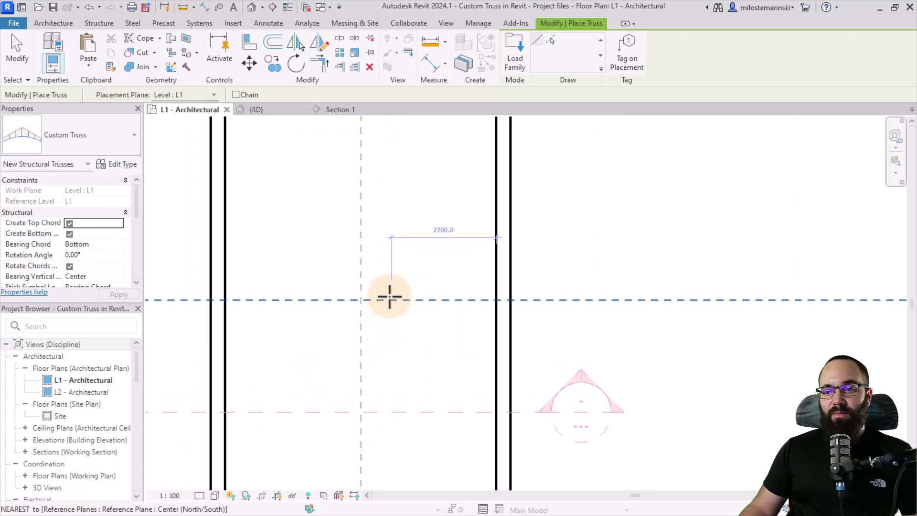
click(224, 300)
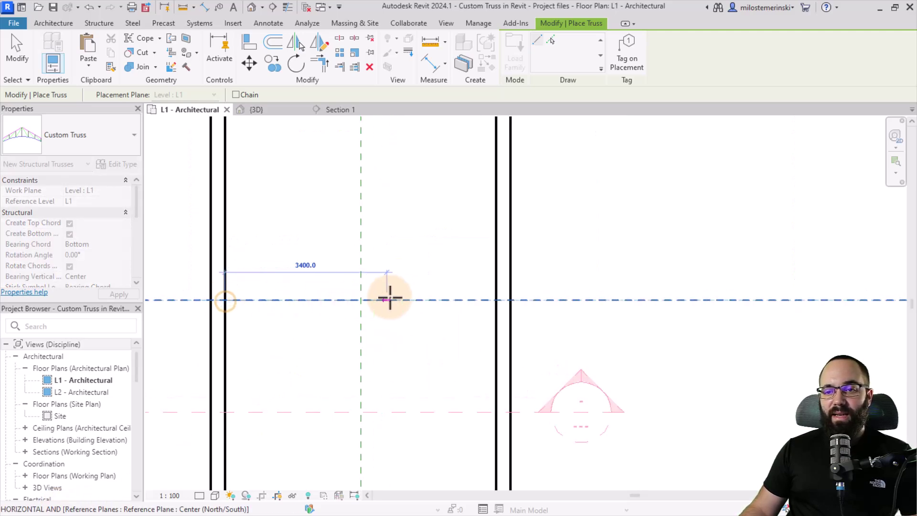
click(497, 300)
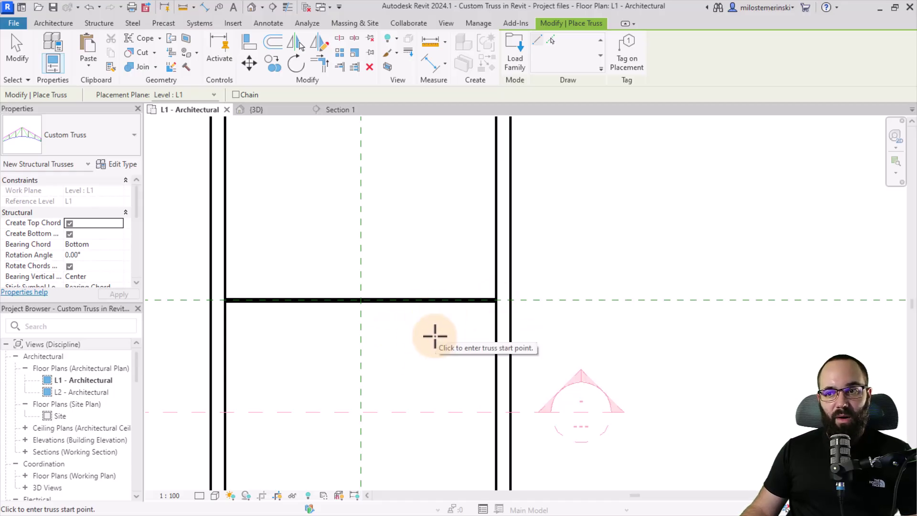
- In Section 1, delete the Custom Truss that sits too low
key(Escape)
key(Escape)
scroll(434, 332, down, 2)
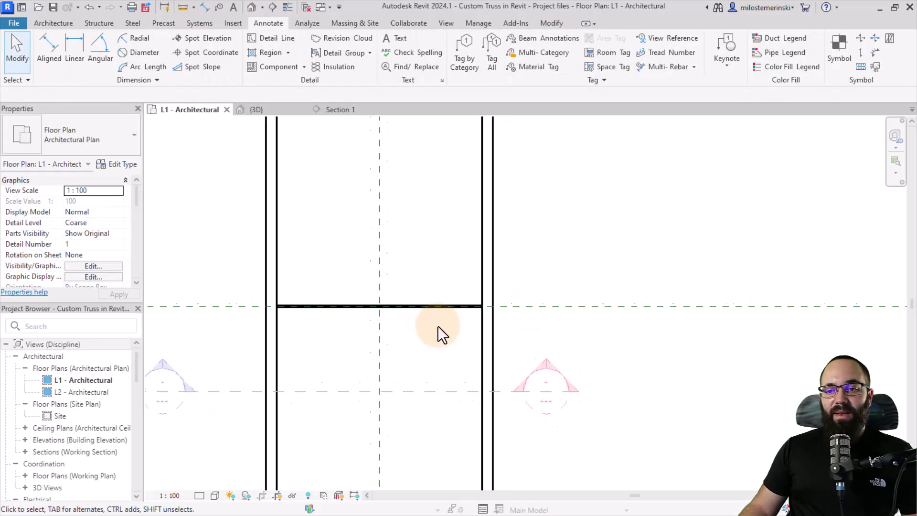
double_click(197, 367)
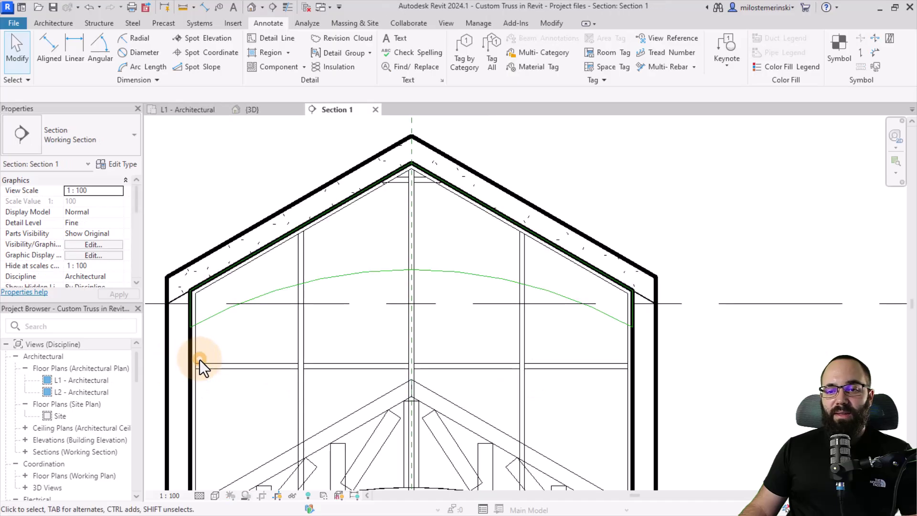
middle_drag(384, 370, 382, 234)
scroll(382, 234, down, 1)
click(372, 304)
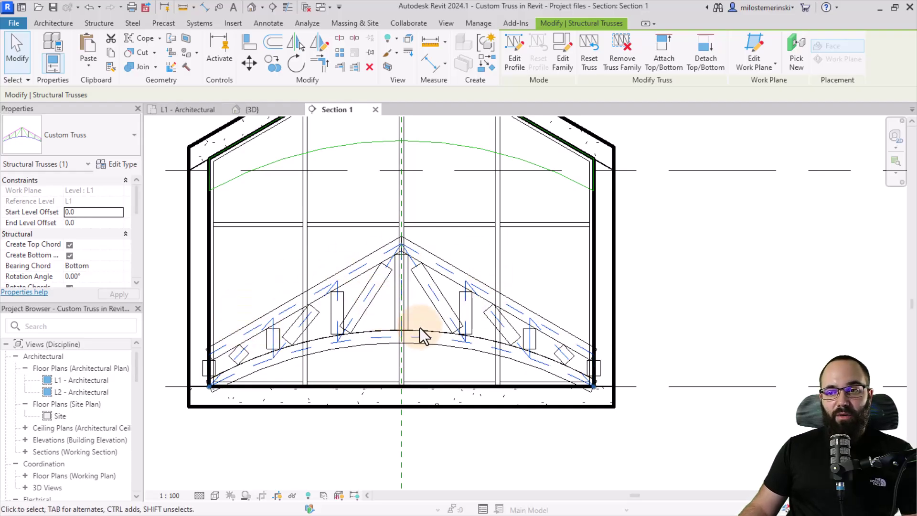
scroll(420, 334, down, 1)
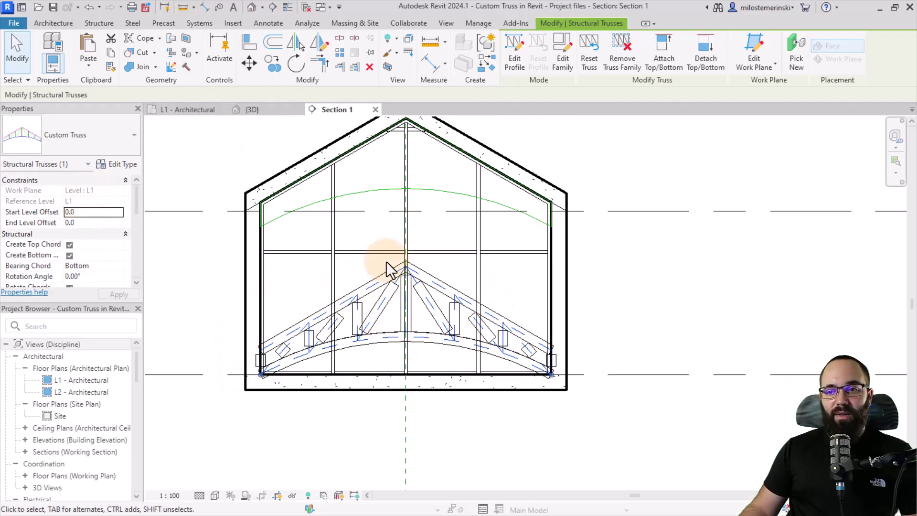
key(Delete)
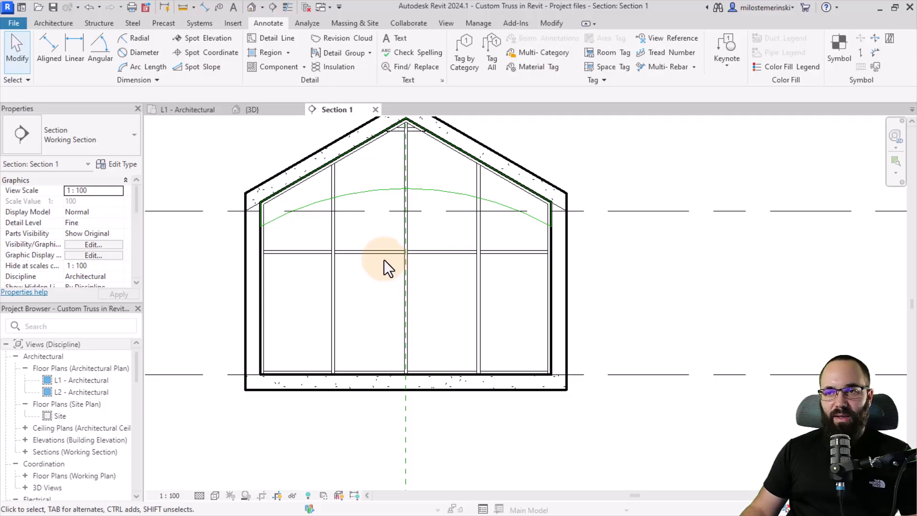
- Open the L2 - Architectural plan on the wall area and bring up the visual styles
double_click(85, 390)
click(502, 317)
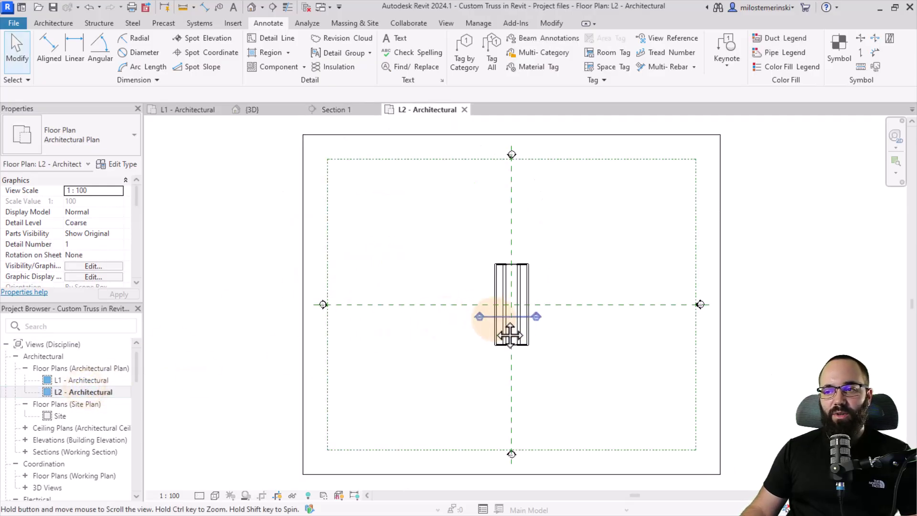
scroll(342, 320, up, 3)
scroll(343, 320, up, 2)
key(Escape)
middle_drag(235, 194, 261, 257)
click(215, 495)
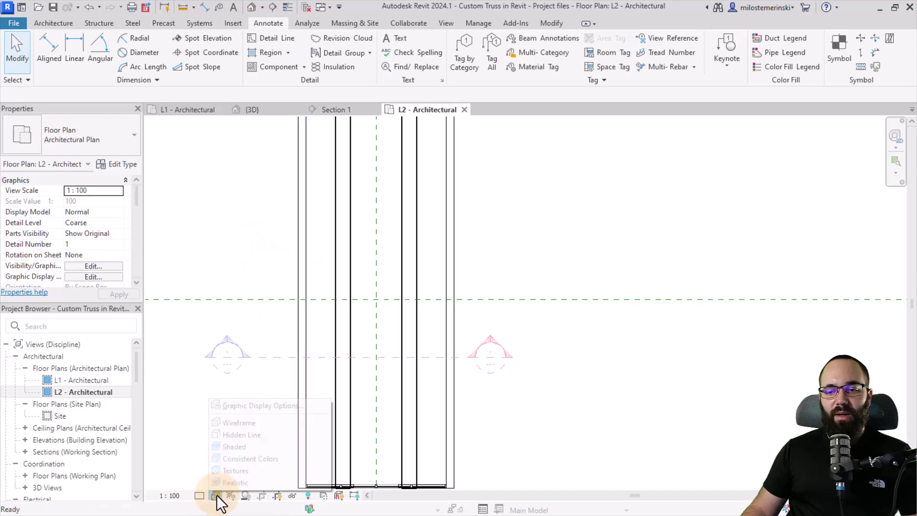
- Switch L2 to Wireframe and place a 5700-long Custom Truss between the two walls
click(228, 423)
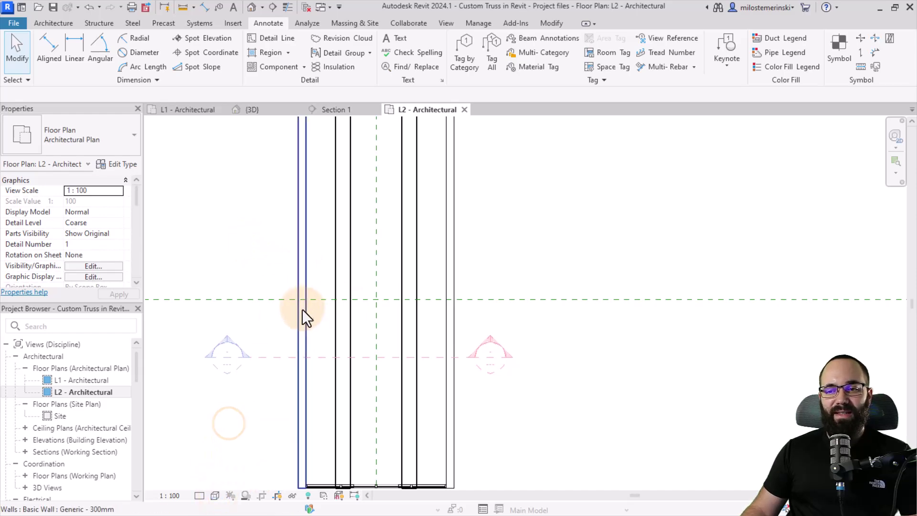
click(56, 22)
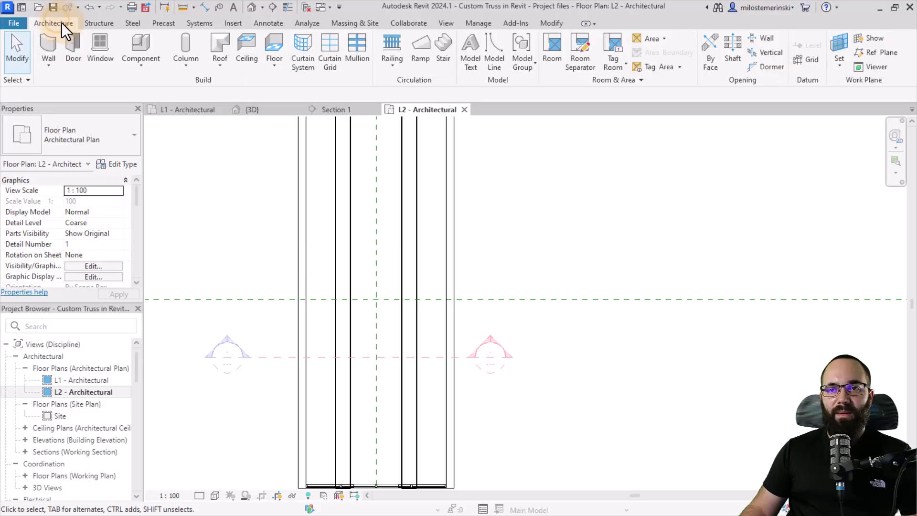
click(95, 22)
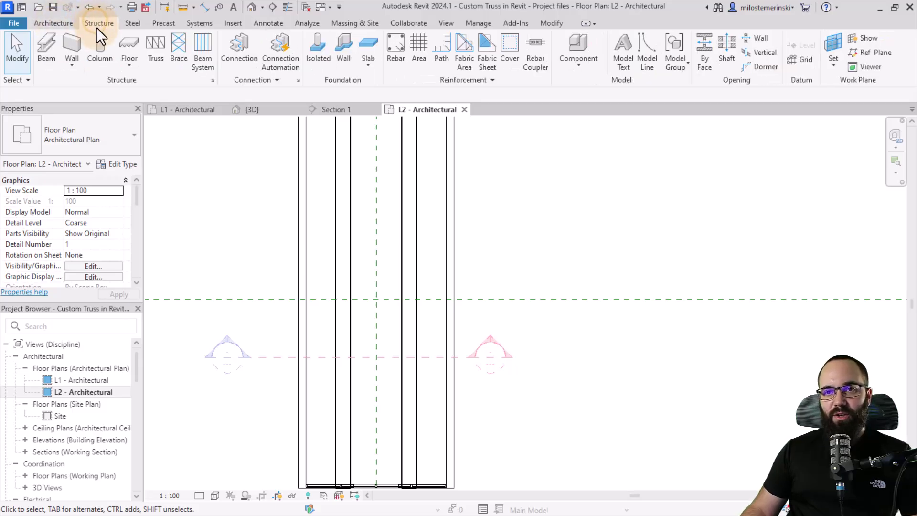
click(158, 53)
scroll(305, 305, up, 2)
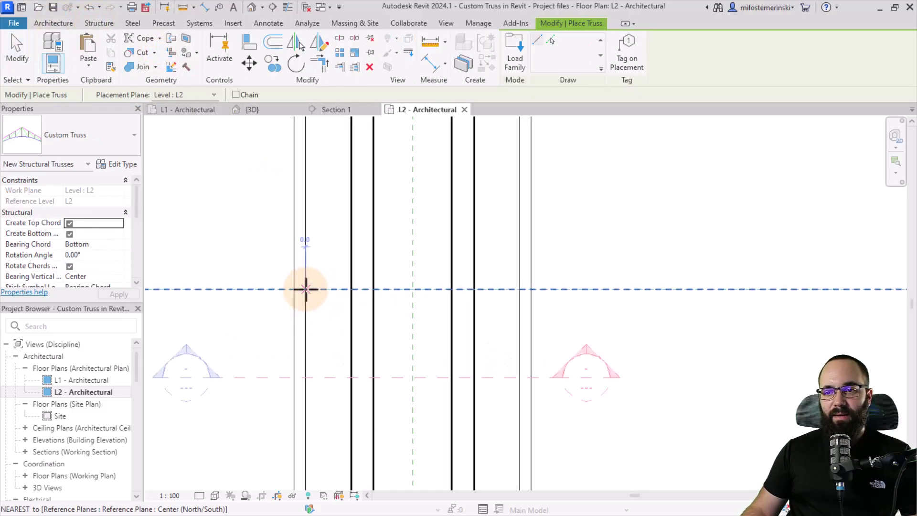
click(306, 289)
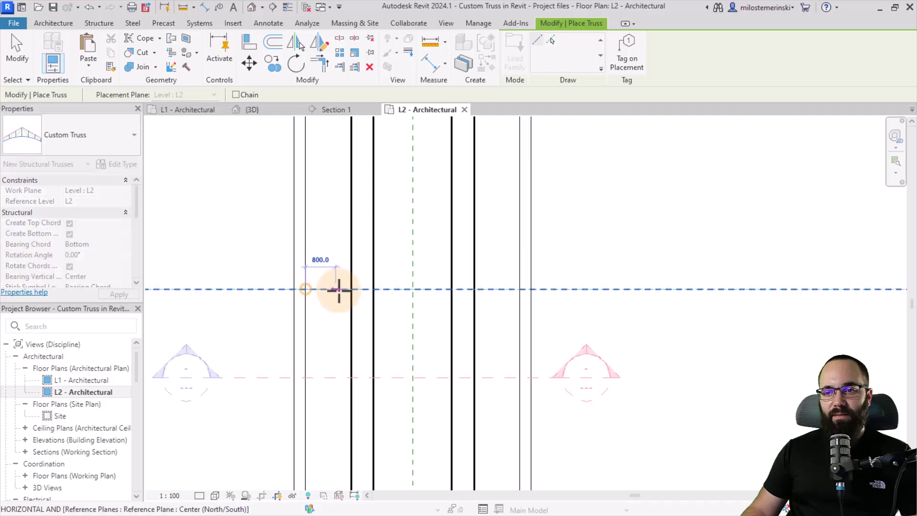
click(520, 289)
key(Escape)
key(Escape)
scroll(481, 317, down, 2)
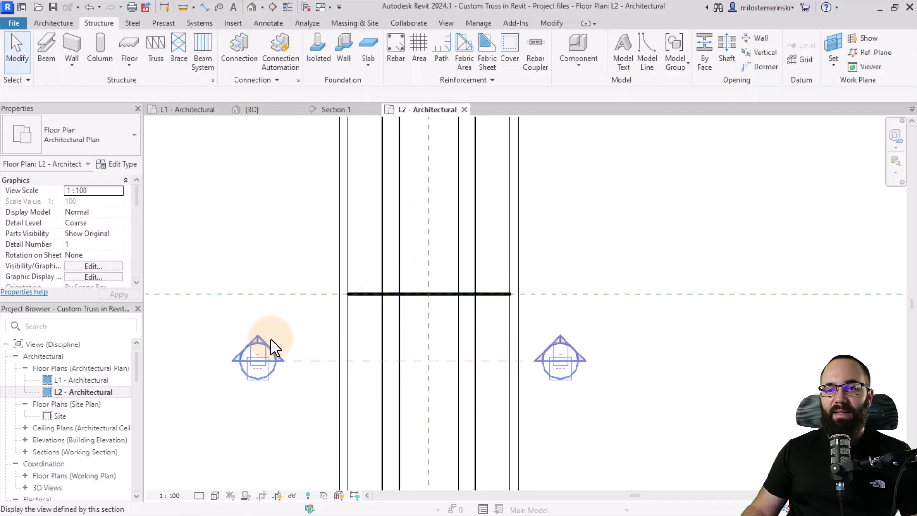
double_click(263, 347)
scroll(329, 381, up, 3)
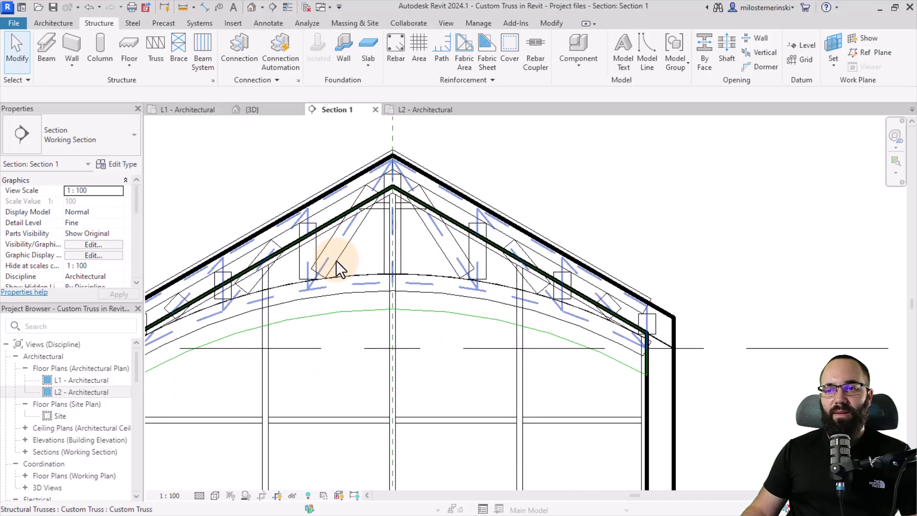
scroll(334, 263, down, 2)
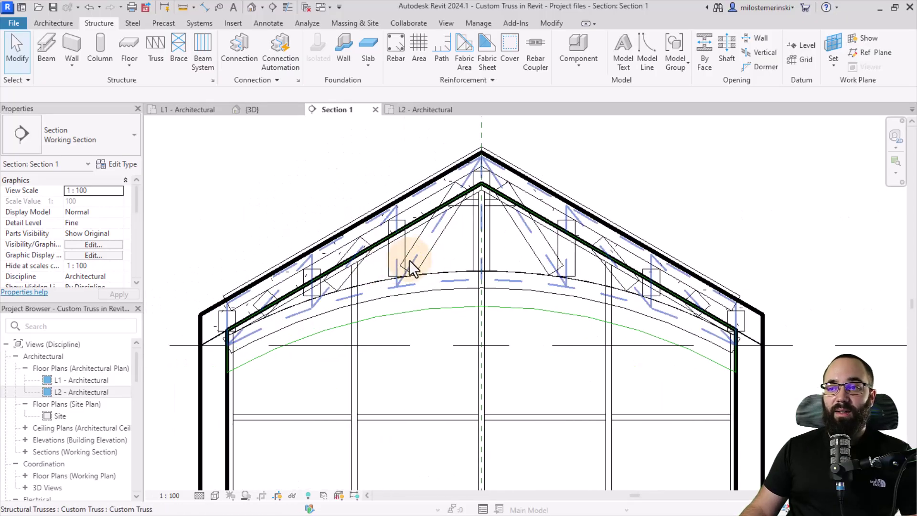
mouse_move(409, 266)
middle_down()
mouse_move(447, 265)
mouse_move(419, 276)
middle_up()
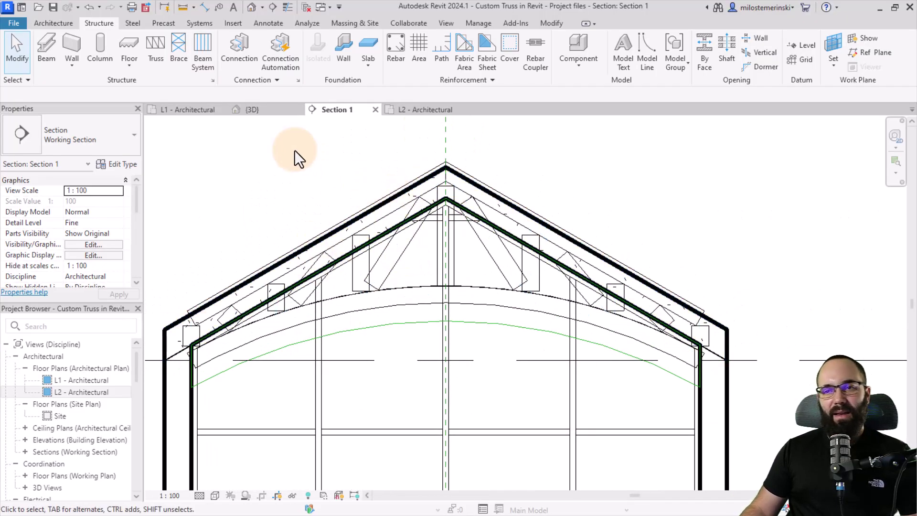
click(264, 109)
shift+middle_drag(528, 344, 467, 276)
scroll(448, 156, up, 5)
scroll(441, 160, down, 5)
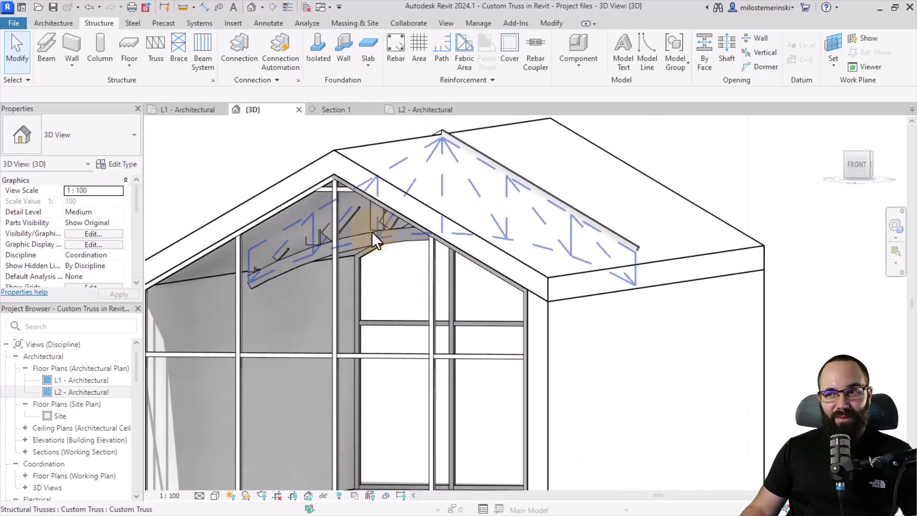
click(330, 111)
scroll(461, 276, up, 4)
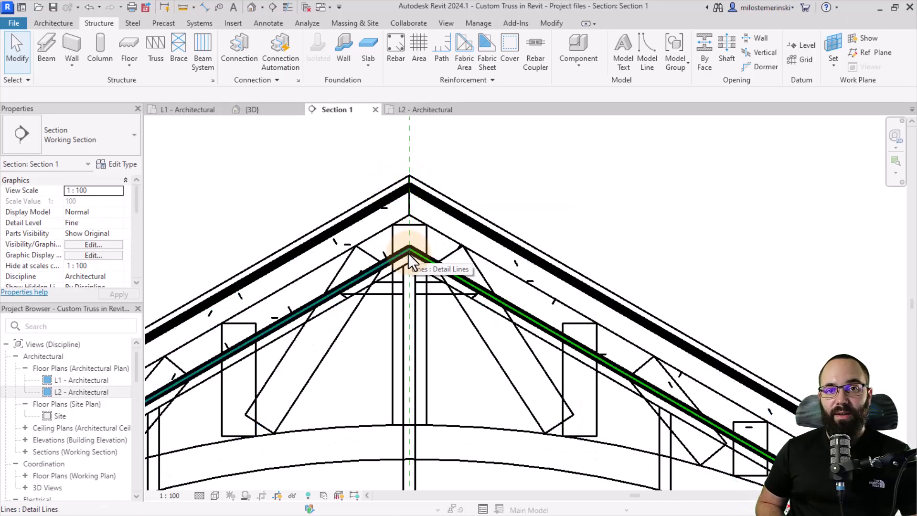
click(184, 8)
click(410, 177)
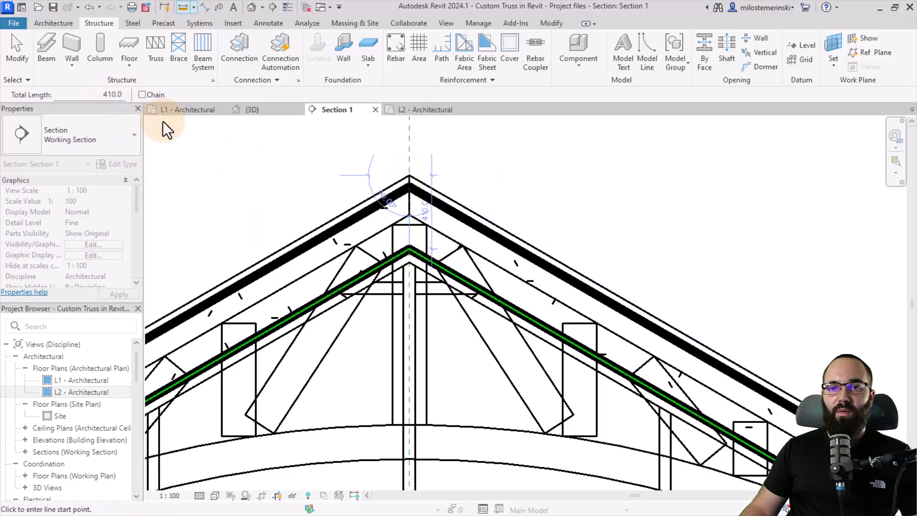
key(Escape)
key(Escape)
scroll(387, 229, down, 3)
- Set the Custom Truss's Start and End Level Offsets to -410.0 and apply
click(360, 274)
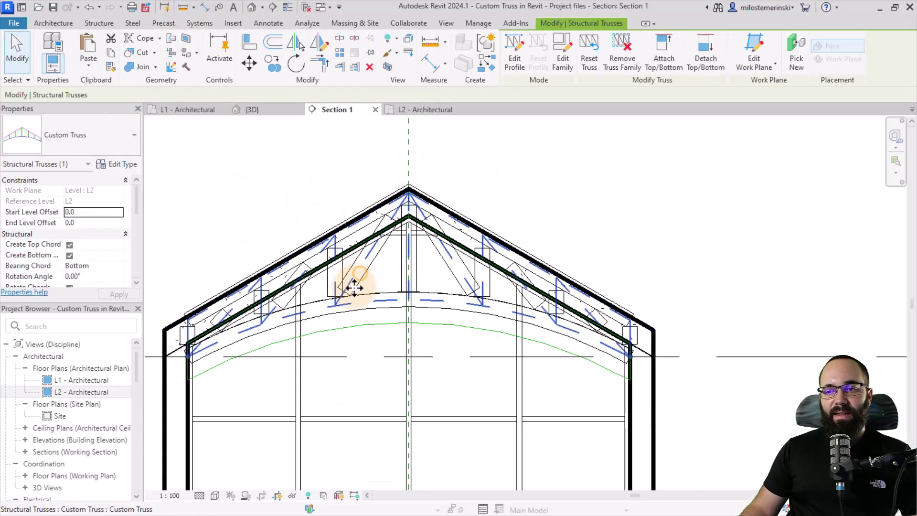
click(98, 213)
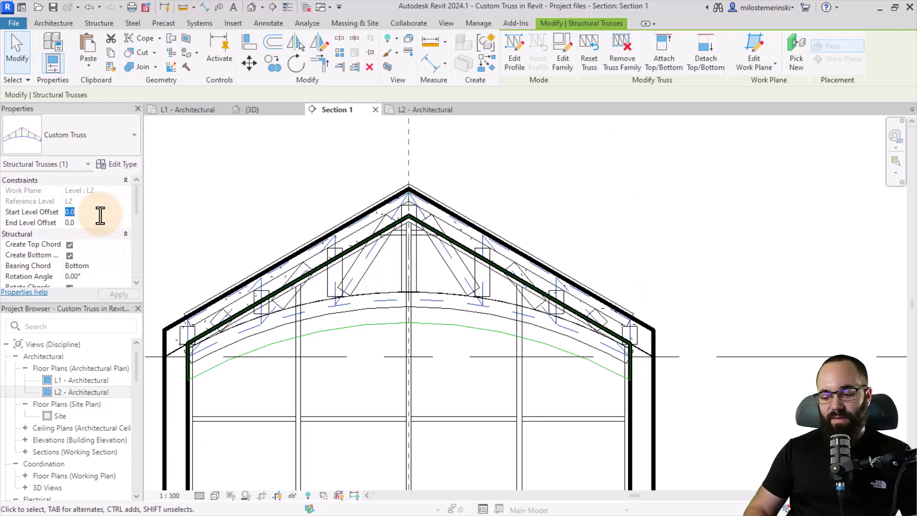
click(94, 225)
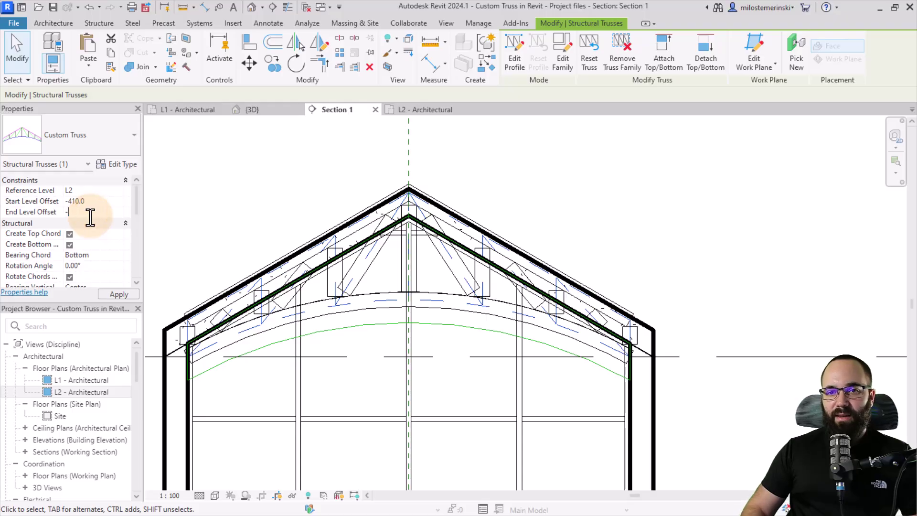
click(125, 294)
- Inspect the truss top chords and the left wall mullion in the section by selecting them
click(267, 214)
scroll(411, 242, up, 3)
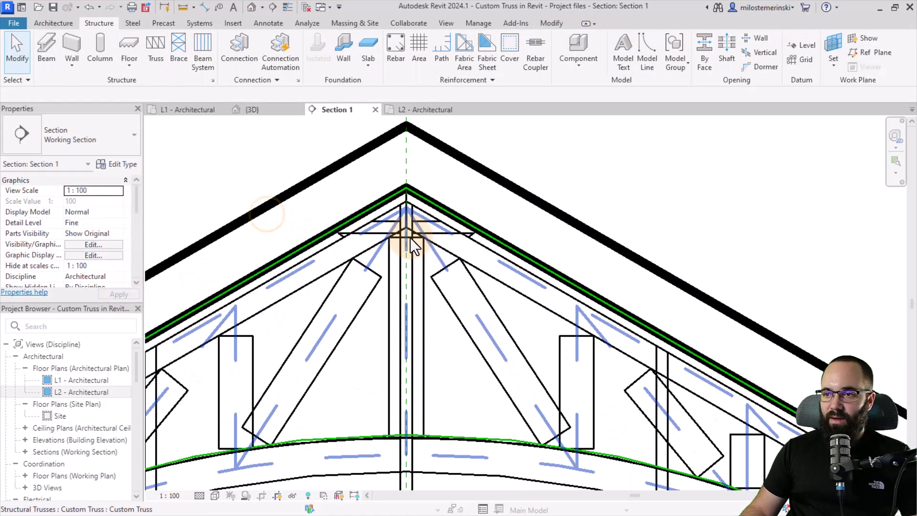
click(303, 259)
key(Escape)
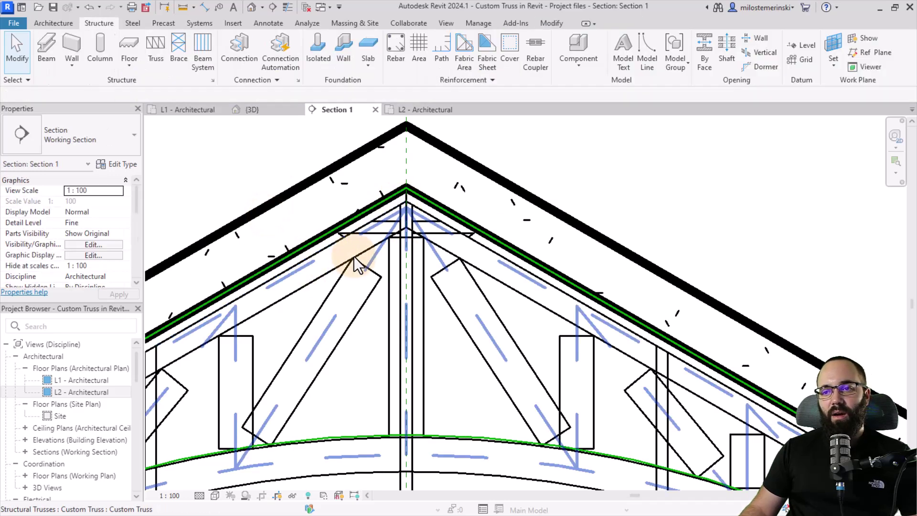
click(331, 276)
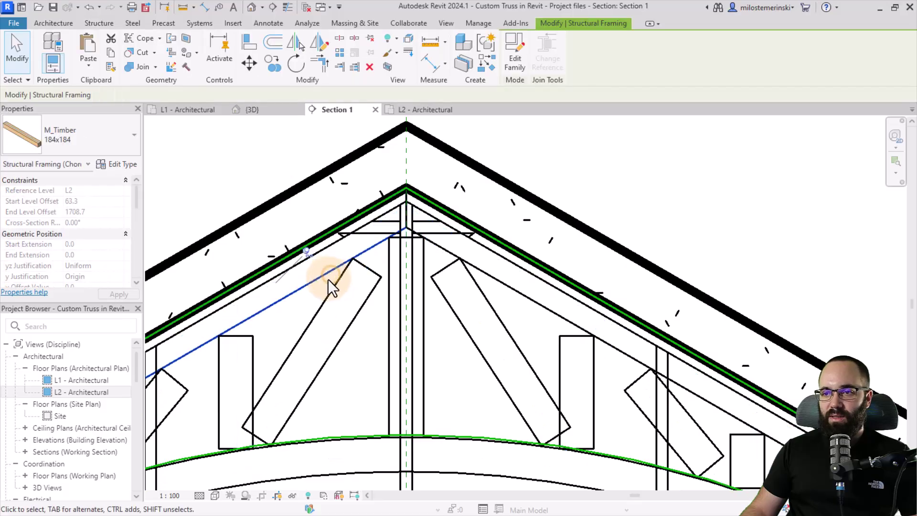
key(Escape)
scroll(410, 223, down, 3)
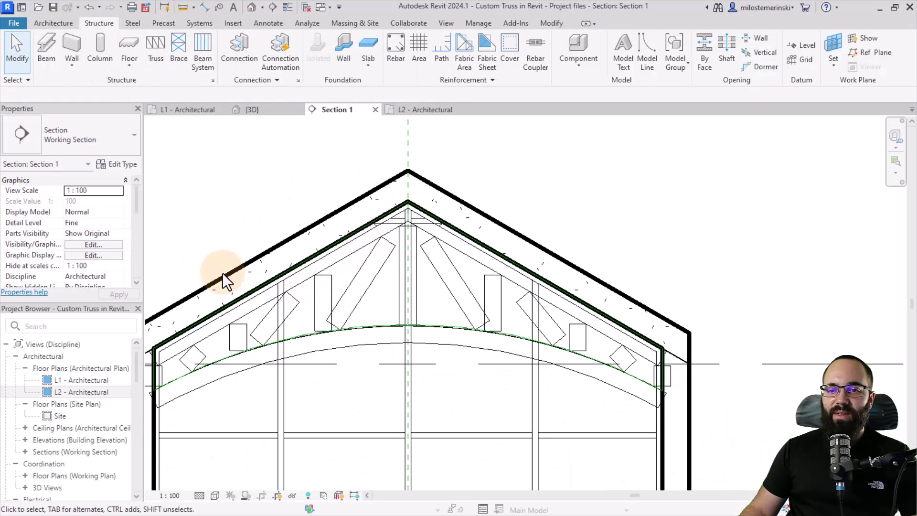
middle_drag(221, 280, 285, 303)
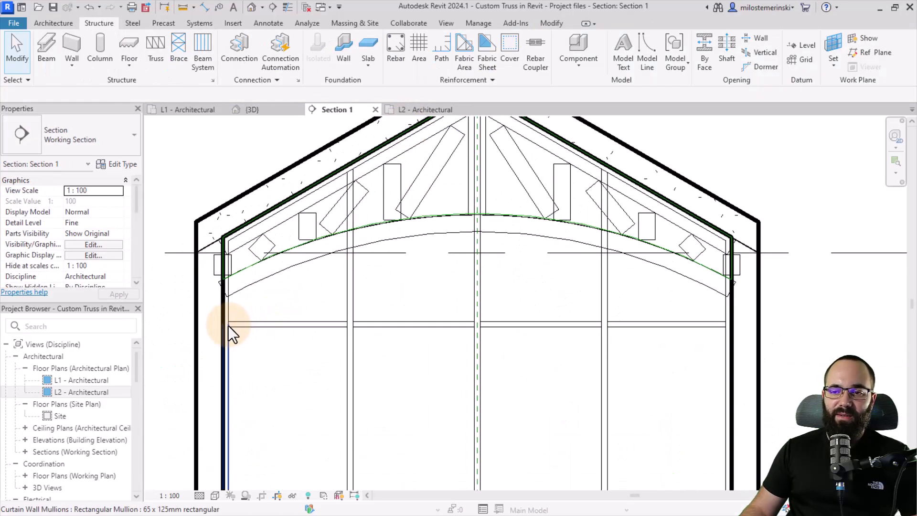
click(229, 333)
click(278, 300)
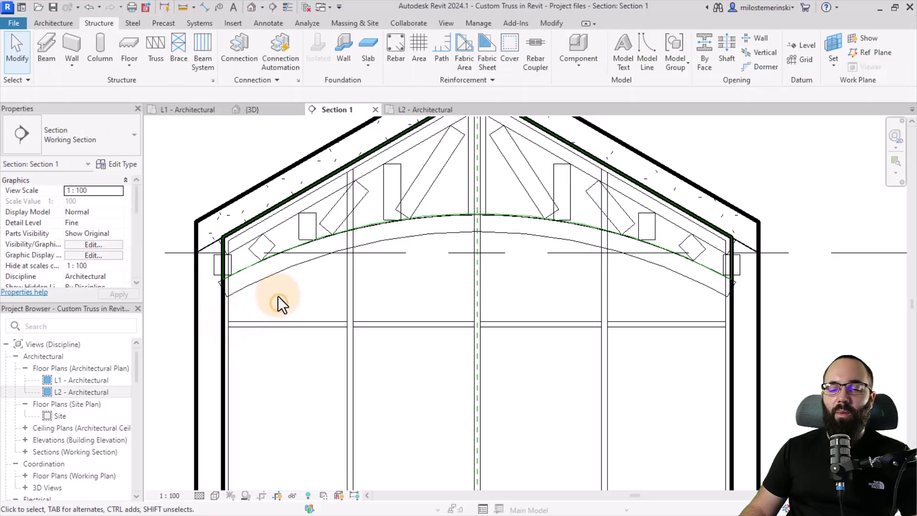
- Change the section's visual style and select the truss members near the peak
click(215, 496)
click(232, 432)
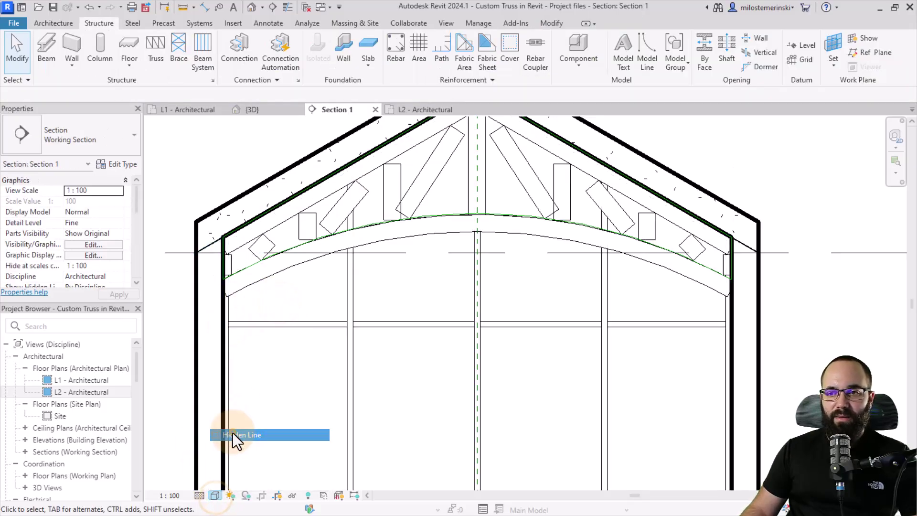
middle_drag(299, 397, 403, 211)
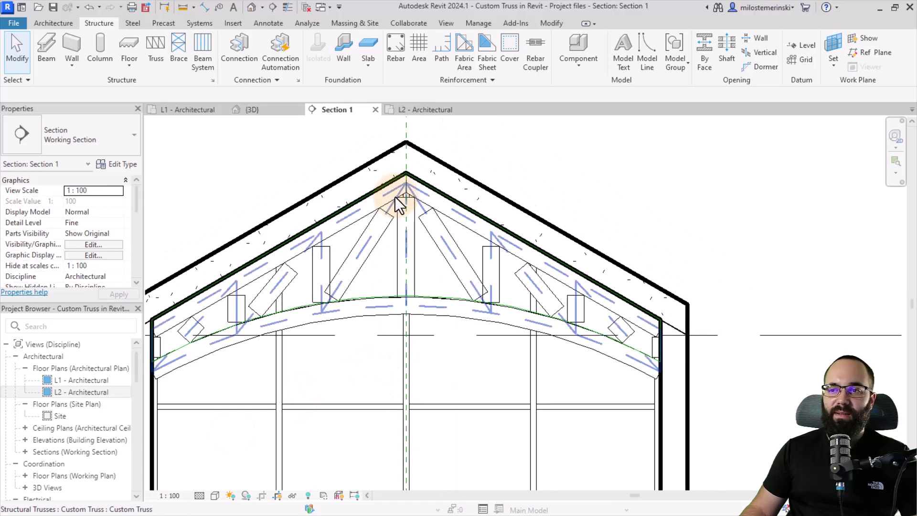
click(388, 202)
scroll(398, 193, up, 3)
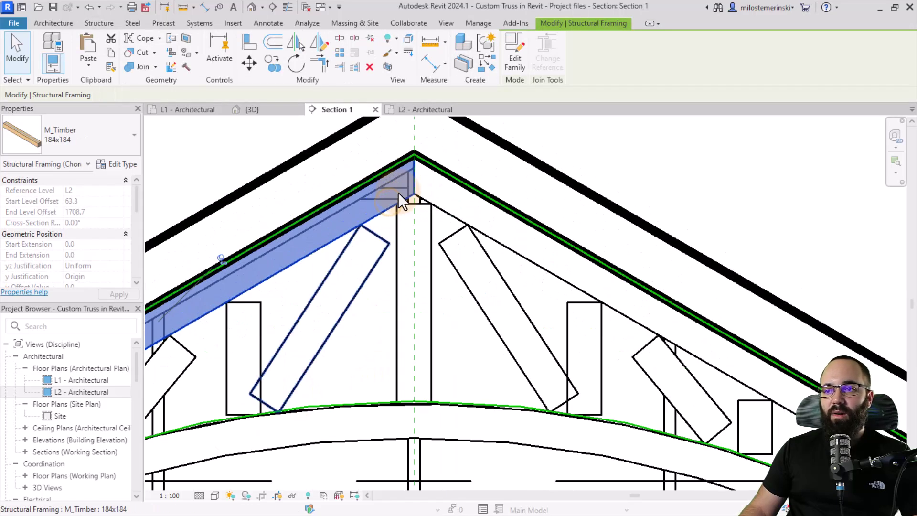
click(440, 208)
scroll(415, 206, down, 2)
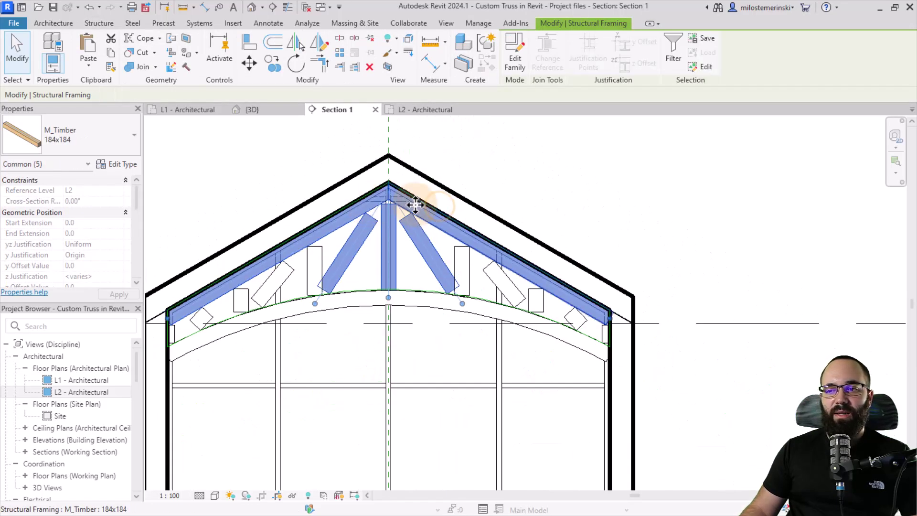
click(509, 185)
- Open the {3D} view, select the Custom Truss and orbit around it
click(276, 112)
shift+middle_drag(368, 340, 370, 261)
click(370, 261)
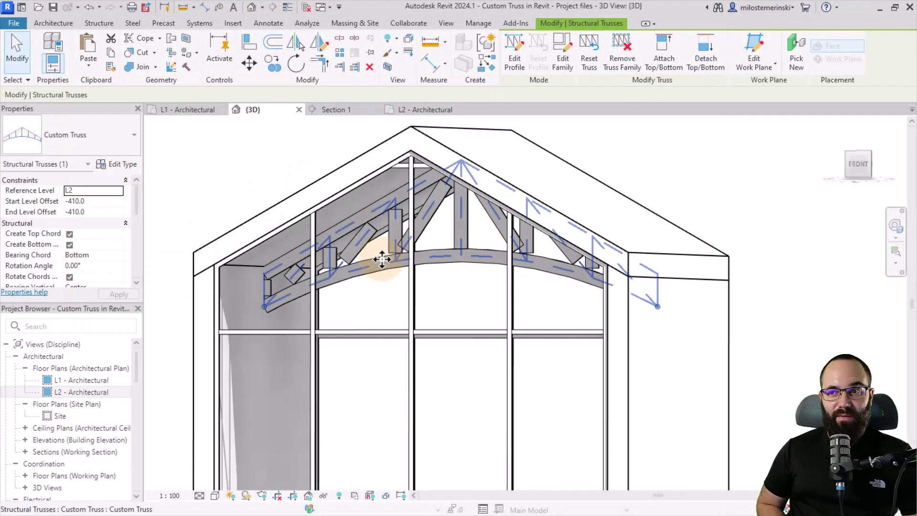
shift+middle_drag(399, 251, 432, 297)
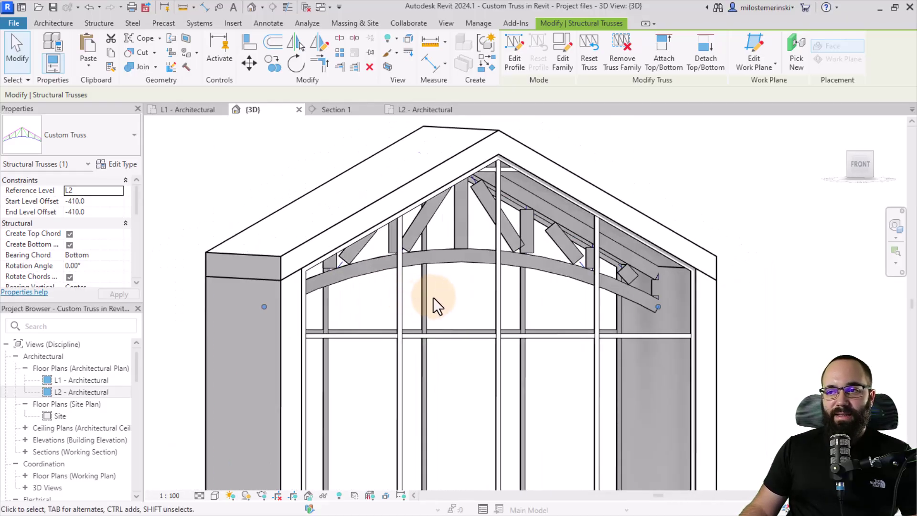
- Set the Custom Truss top chords to M_Timber:184x184 and apply the change
click(121, 164)
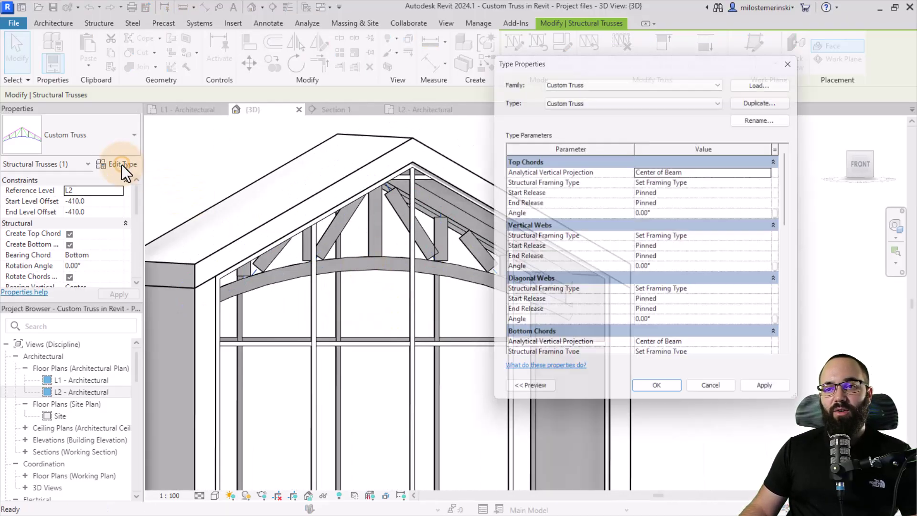
drag(717, 58, 358, 77)
click(355, 202)
click(419, 202)
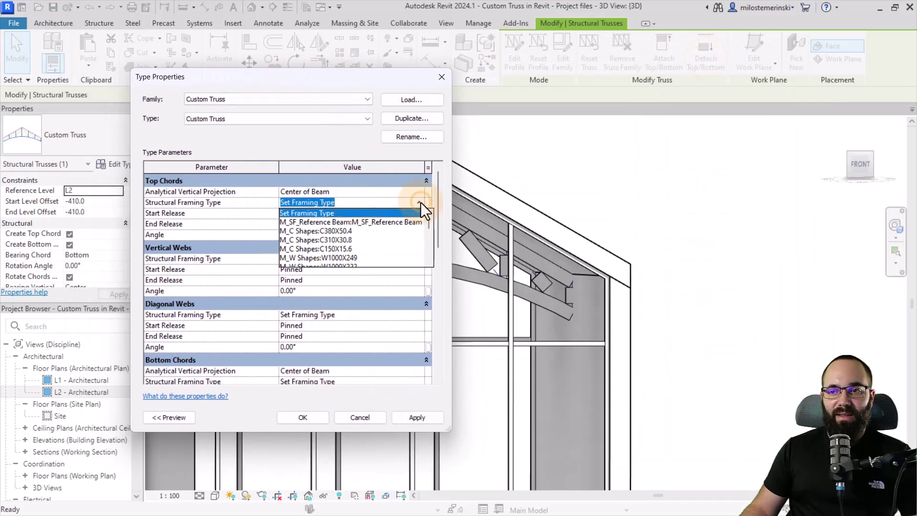
scroll(383, 237, down, 10)
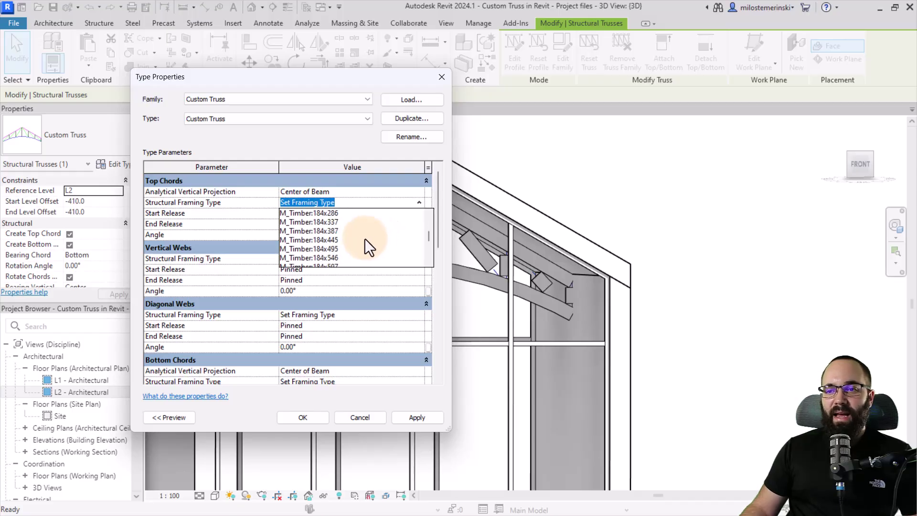
scroll(364, 237, up, 2)
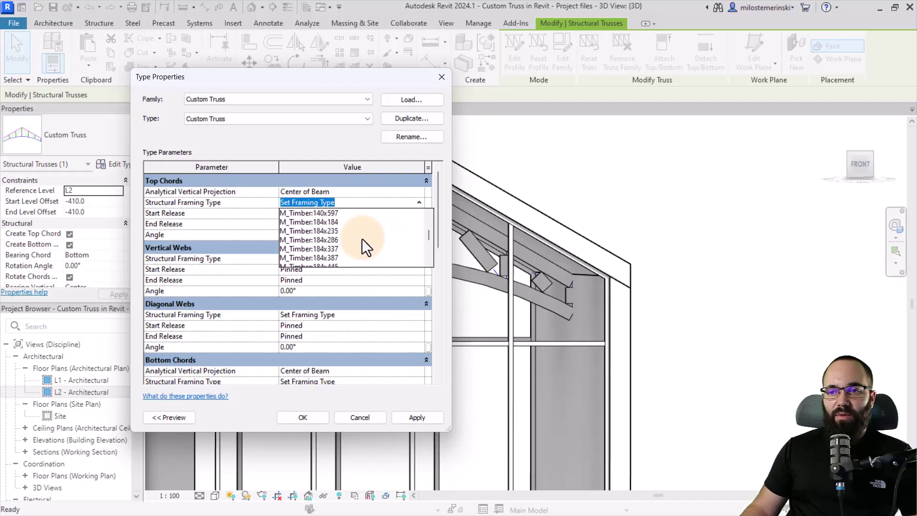
click(333, 222)
click(417, 417)
click(303, 418)
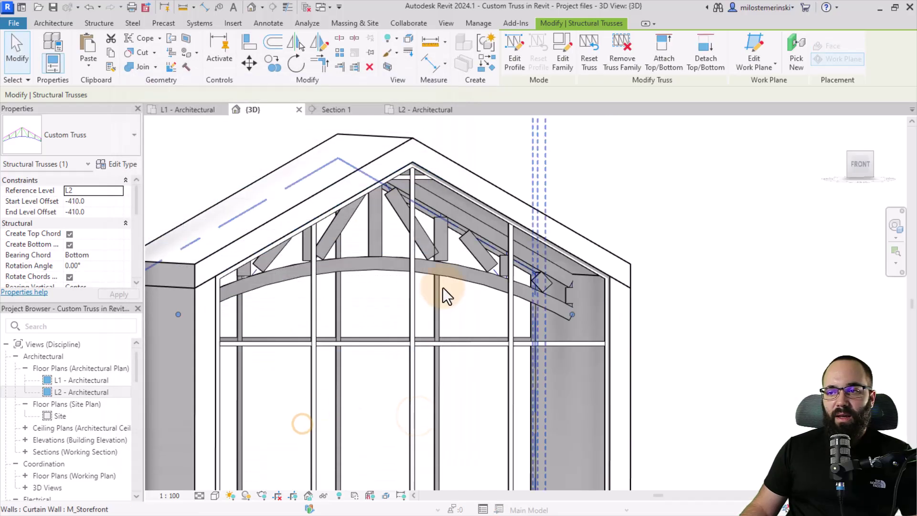
- Set the bottom chords to M_Timber:184x184, leaving their analytical projection unchanged
click(108, 163)
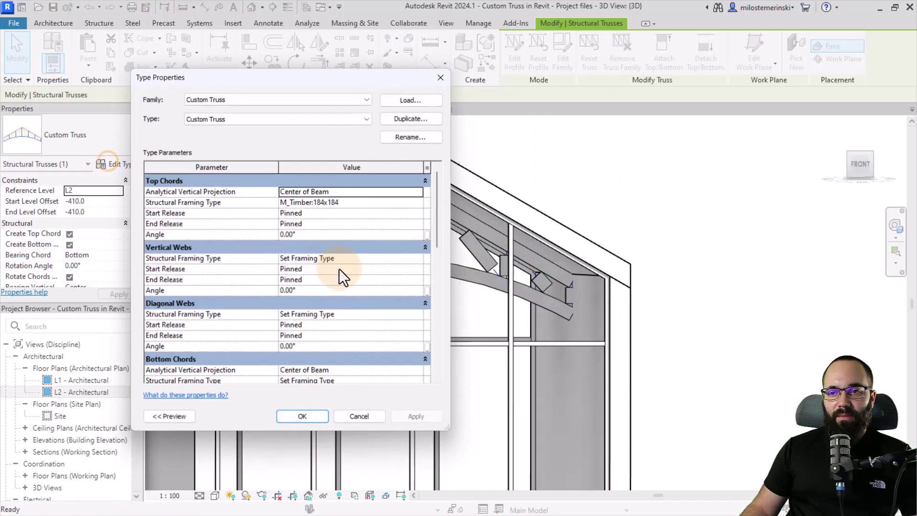
scroll(339, 269, down, 3)
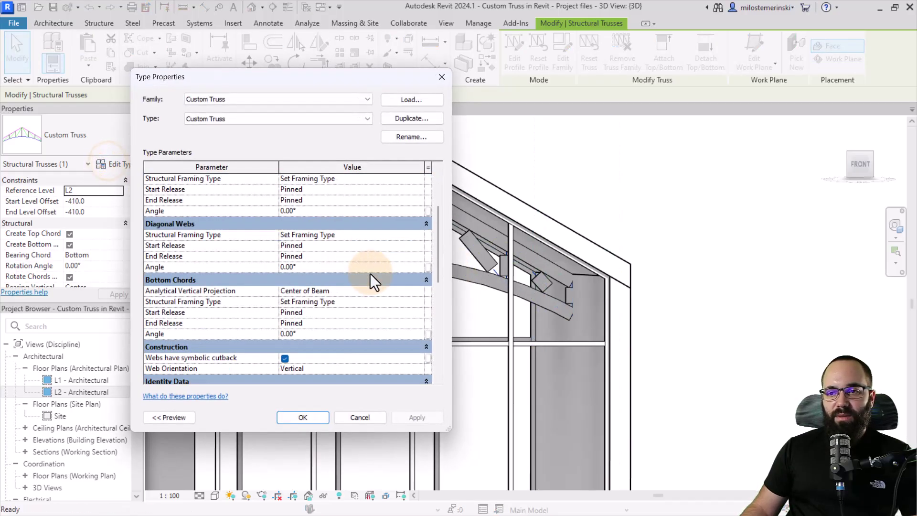
click(419, 293)
click(421, 295)
click(419, 303)
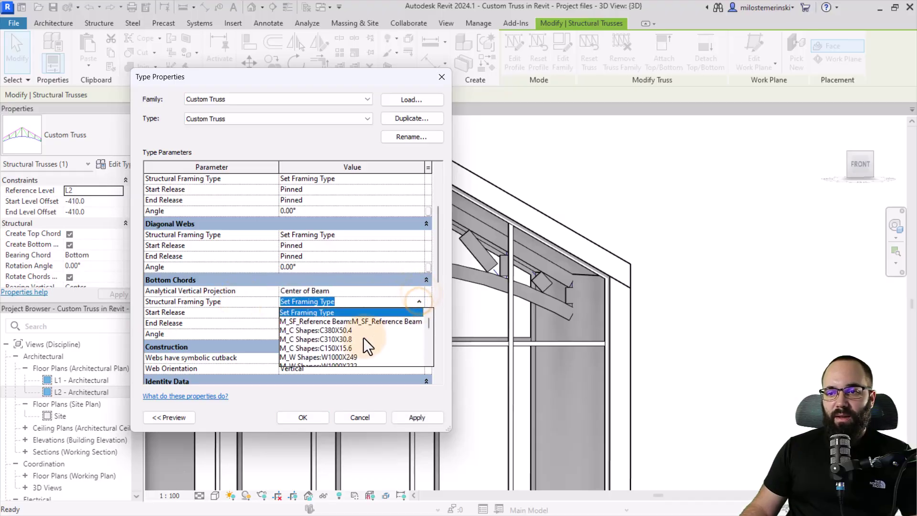
scroll(363, 338, down, 10)
scroll(355, 337, down, 5)
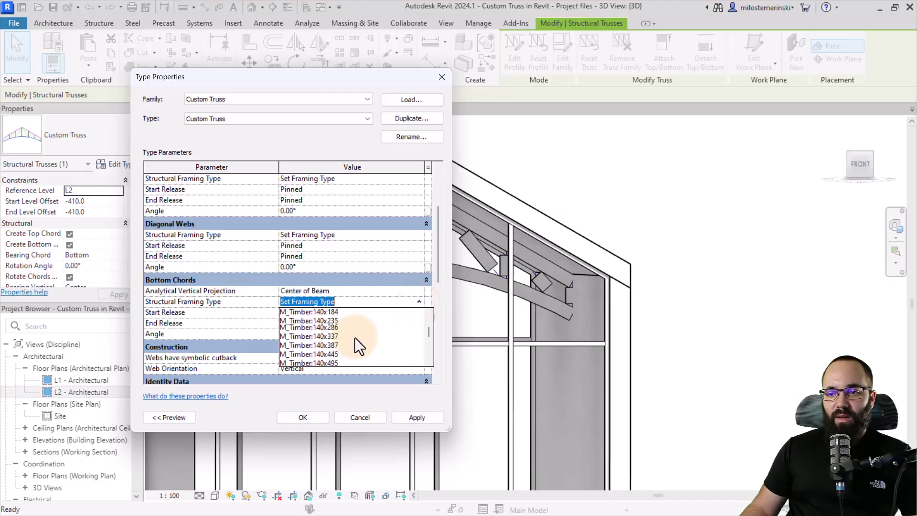
scroll(351, 338, up, 1)
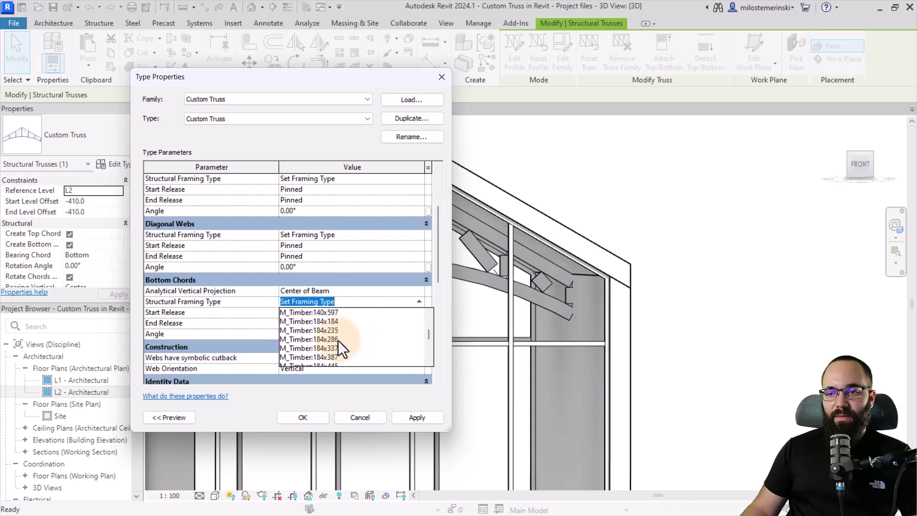
click(327, 323)
click(404, 417)
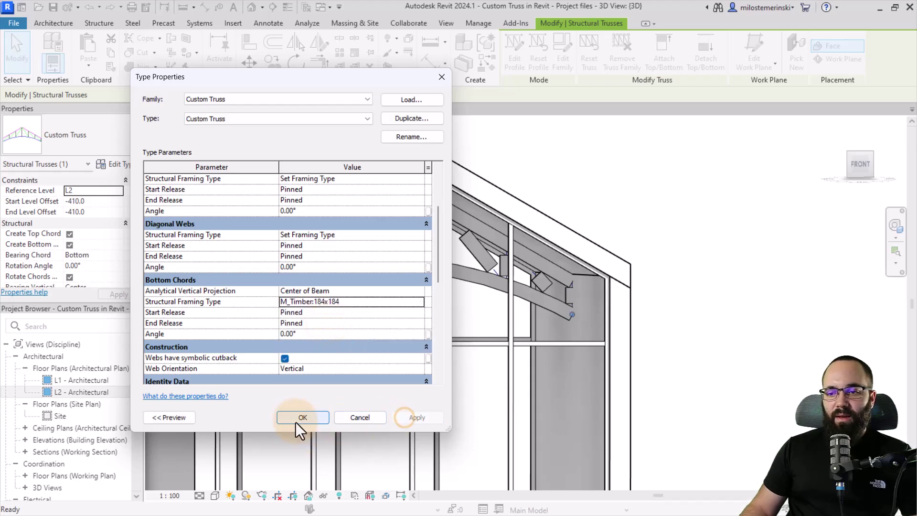
- Make the diagonal webs M_Timber:114x114, keeping Center of Beam projection and 184x184 bottom chords
click(416, 236)
scroll(362, 276, down, 4)
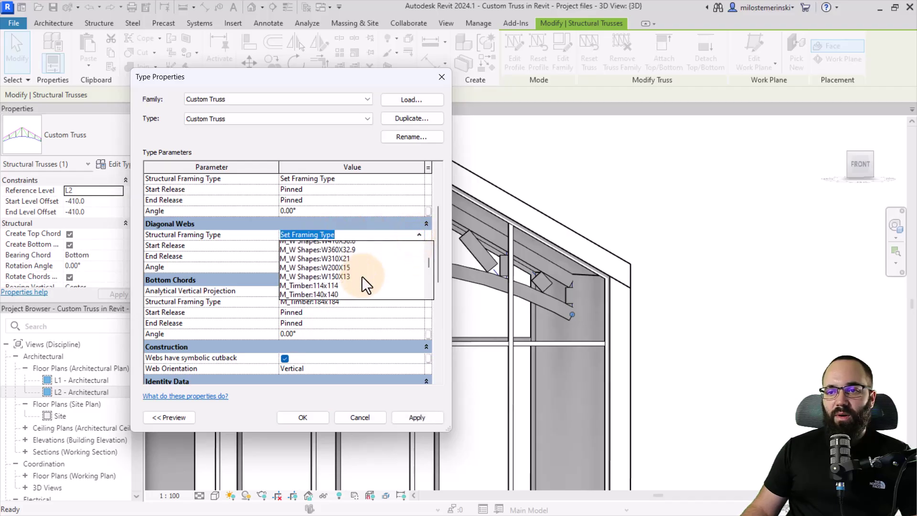
scroll(362, 276, down, 2)
click(329, 264)
click(417, 291)
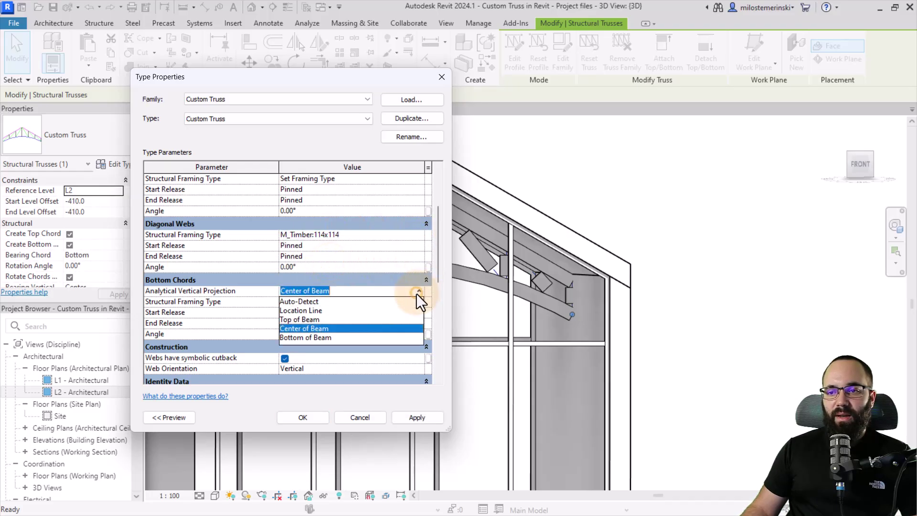
click(416, 291)
click(420, 302)
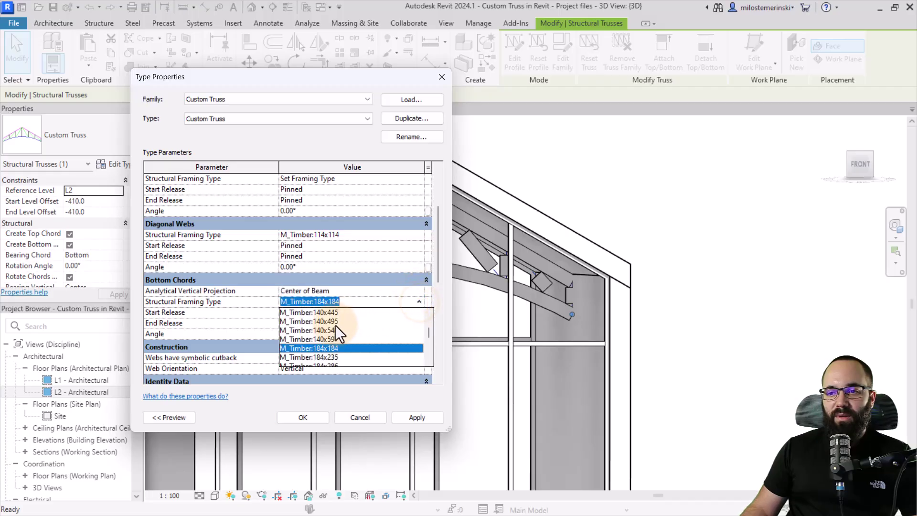
scroll(334, 326, up, 2)
click(376, 306)
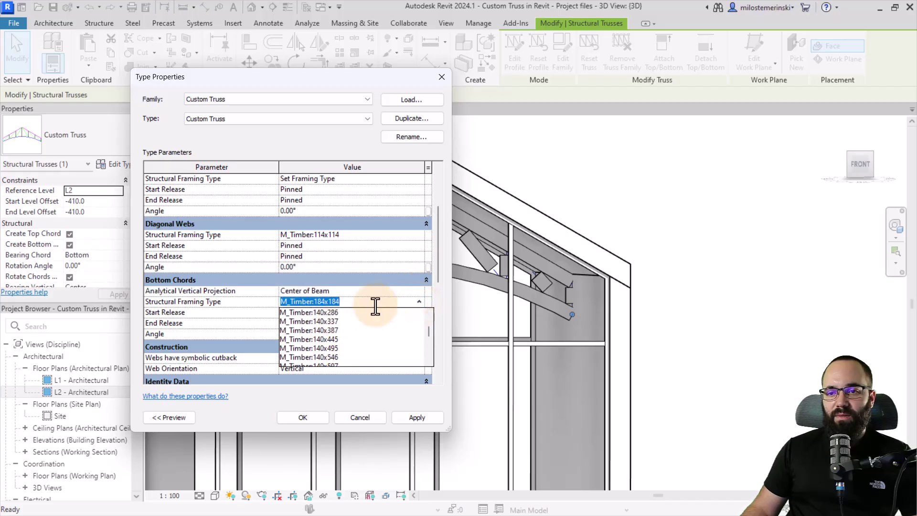
scroll(365, 308, down, 2)
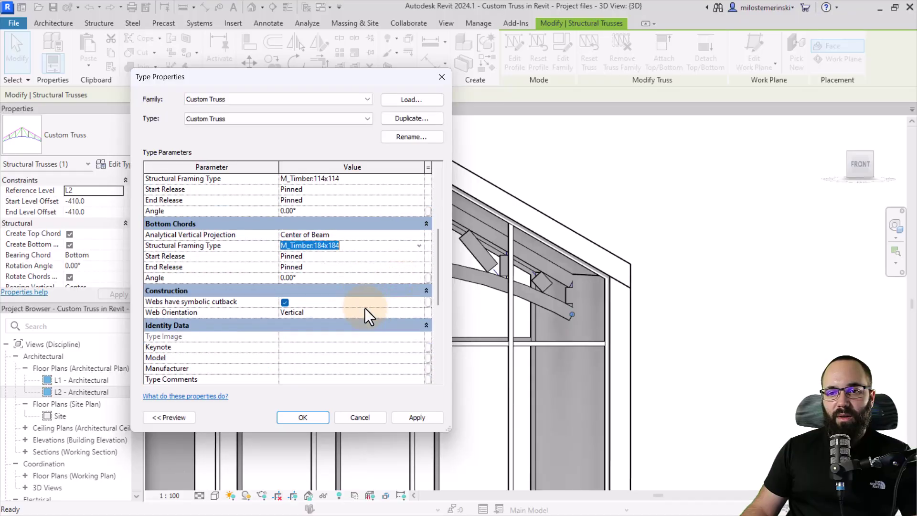
scroll(365, 308, up, 4)
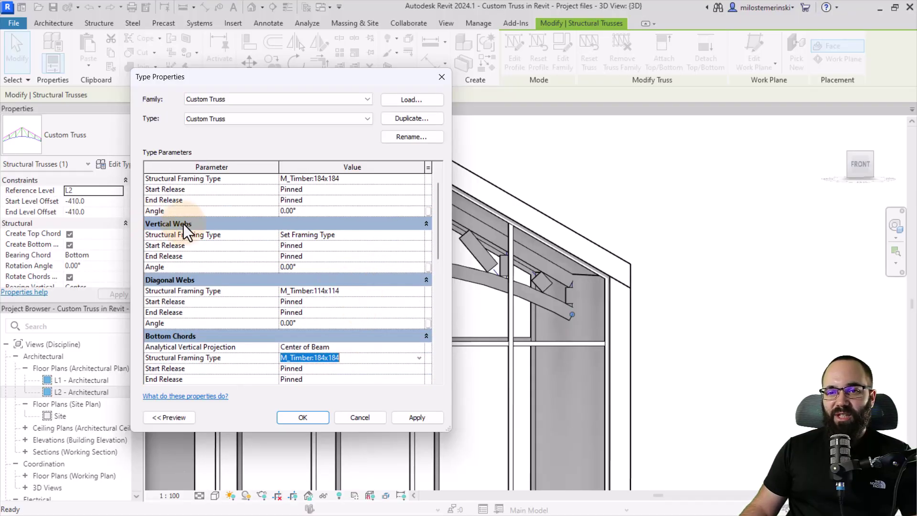
- Make the vertical webs M_Timber:114x114, confirm the type, and orbit to view the truss
click(419, 236)
click(420, 236)
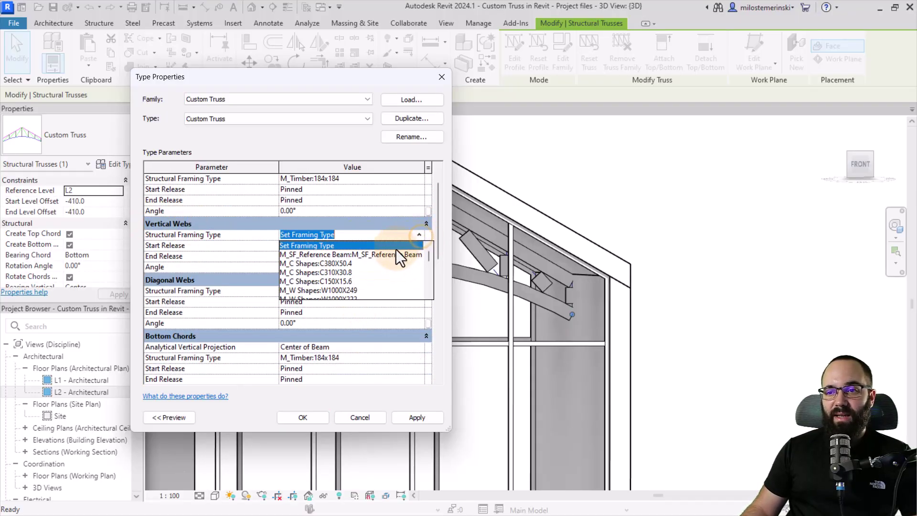
scroll(373, 266, down, 3)
scroll(369, 268, down, 5)
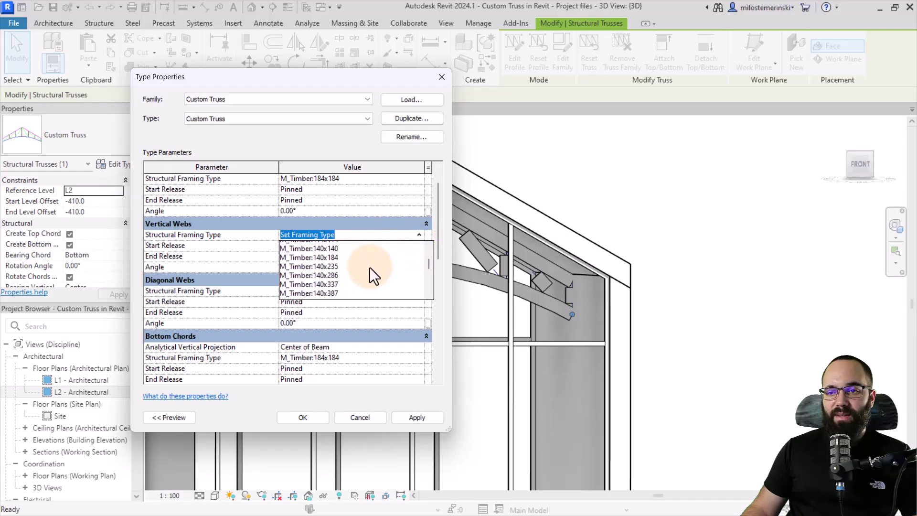
click(320, 263)
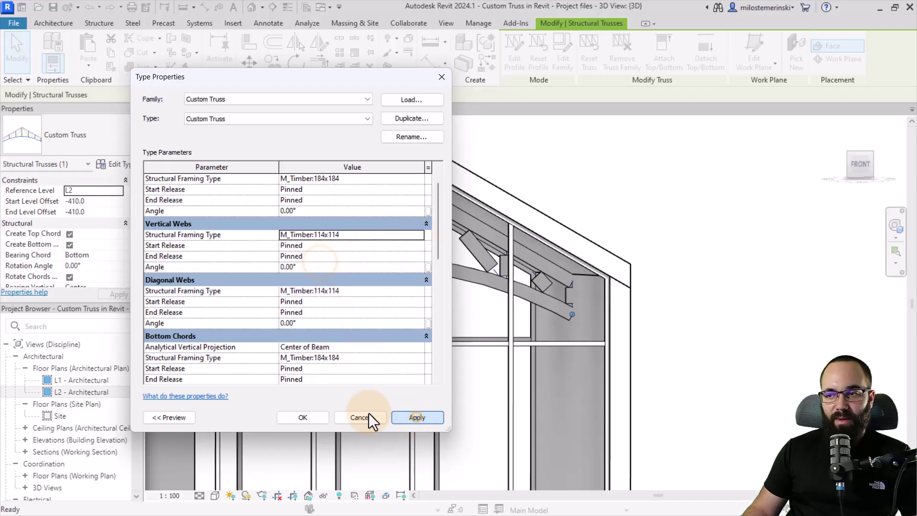
click(303, 417)
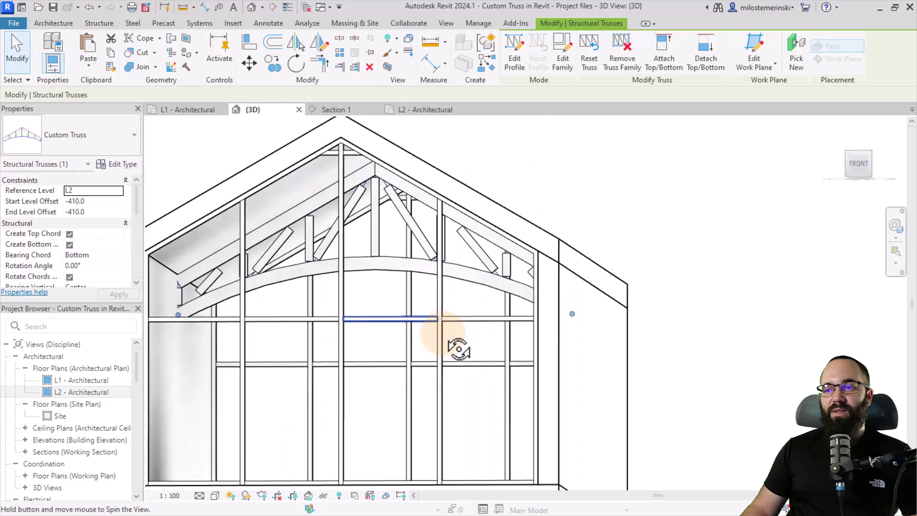
shift+middle_drag(459, 349, 411, 346)
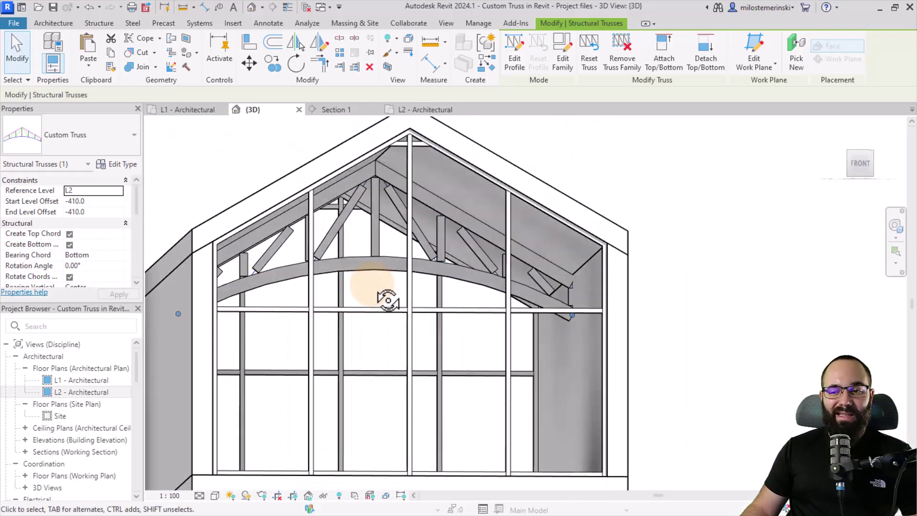
- Extend the diagonal web and the vertical post near the apex up to the apex
scroll(363, 200, up, 4)
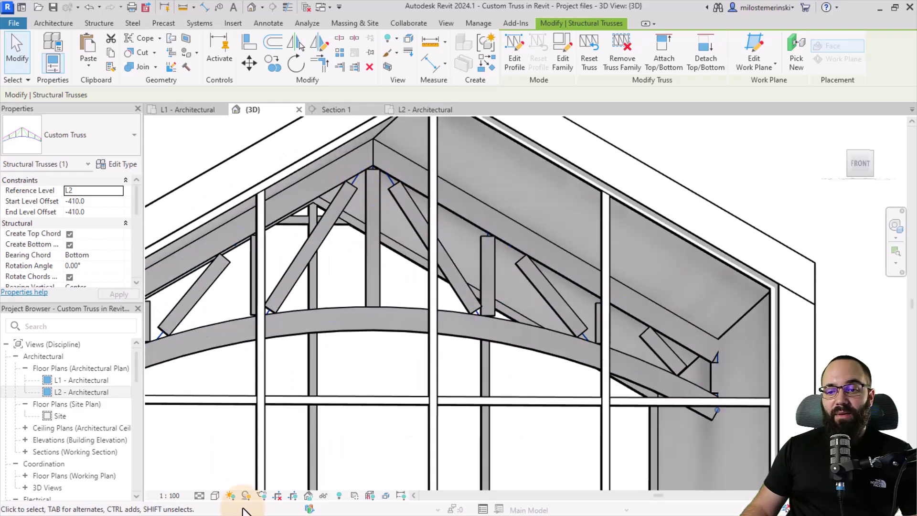
scroll(363, 191, up, 4)
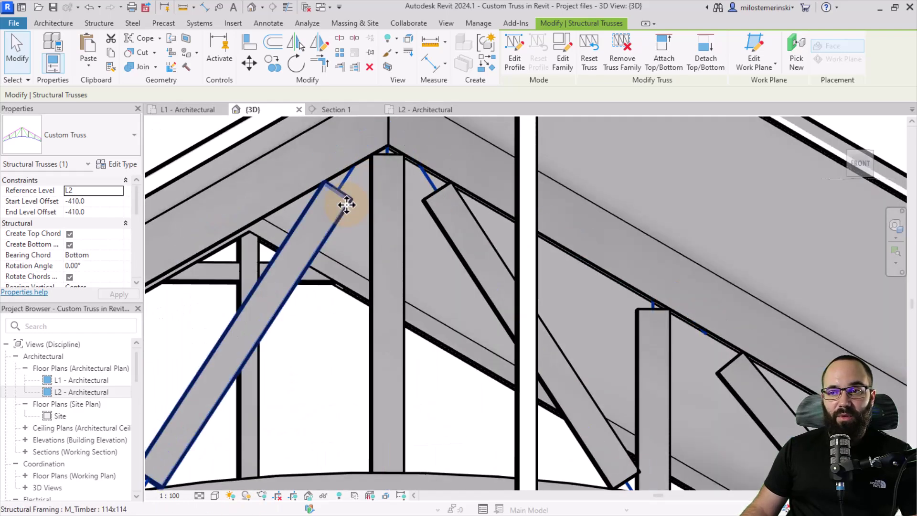
click(346, 204)
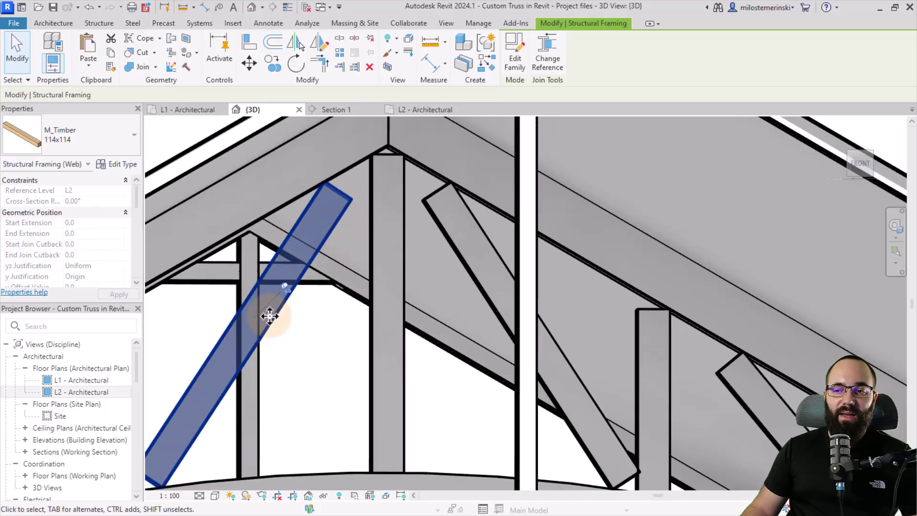
click(285, 284)
scroll(351, 291, down, 3)
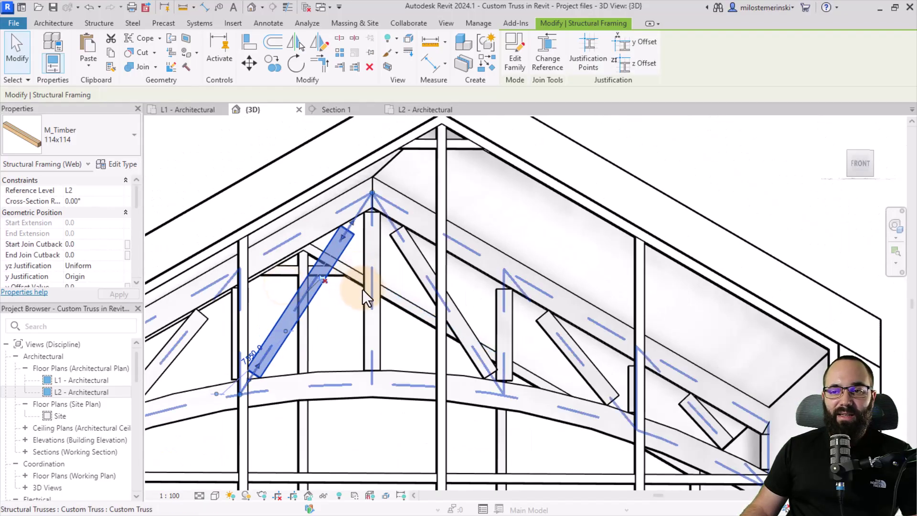
scroll(337, 230, up, 5)
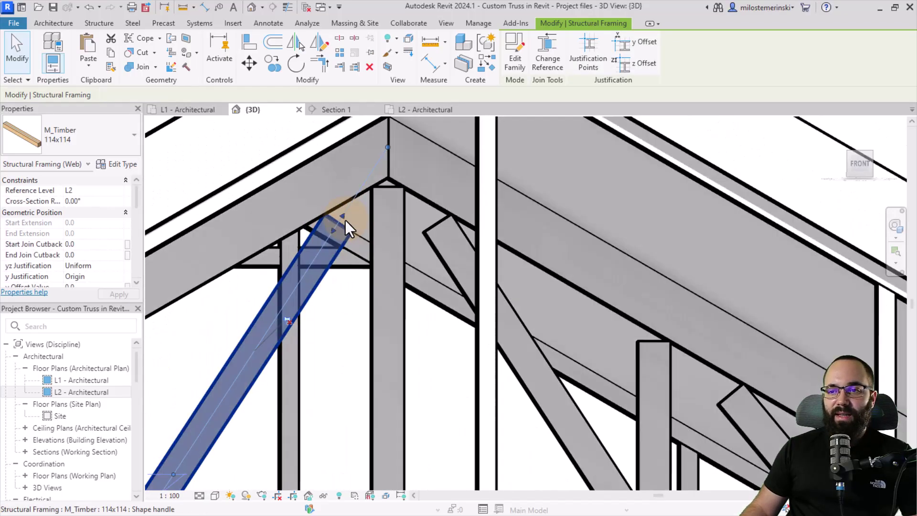
drag(344, 216, 368, 179)
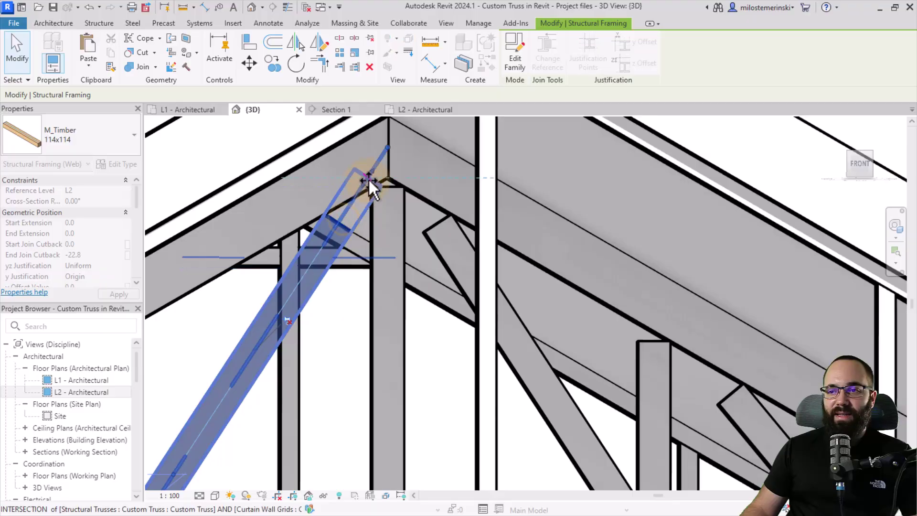
click(375, 233)
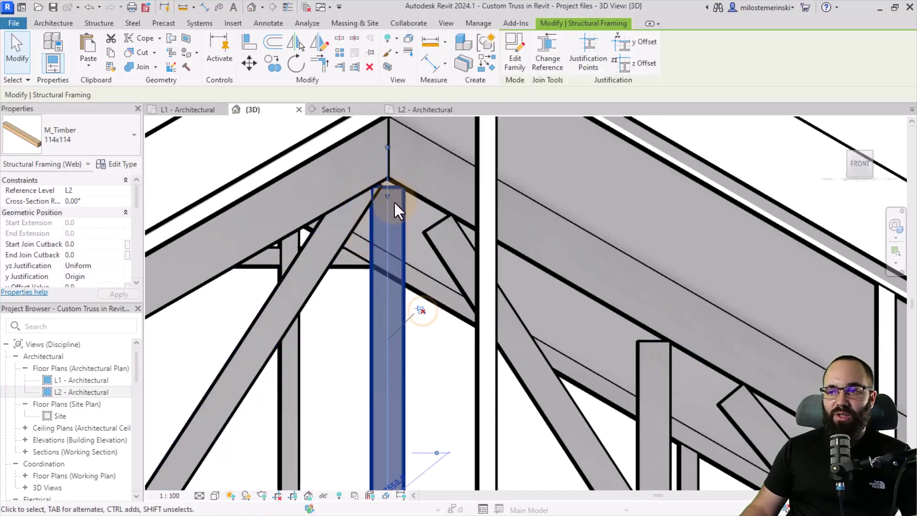
drag(388, 195, 385, 174)
scroll(406, 187, down, 2)
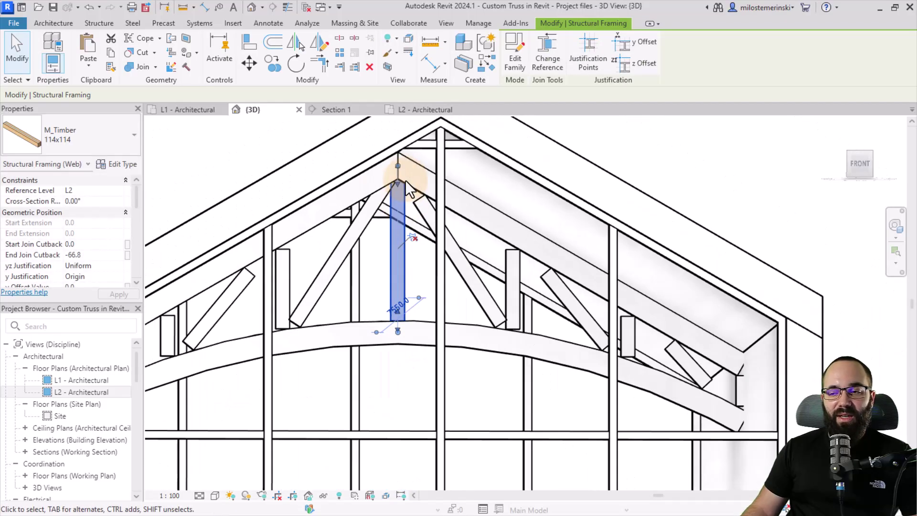
scroll(333, 293, up, 2)
- Move the left diagonal web's bottom end and extend the short vertical member's top upward
click(319, 293)
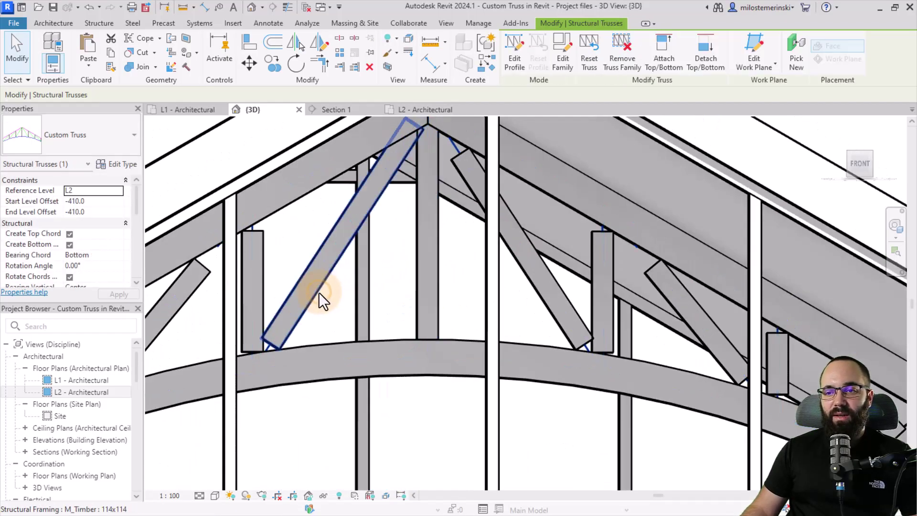
click(319, 292)
drag(255, 353, 268, 349)
click(274, 271)
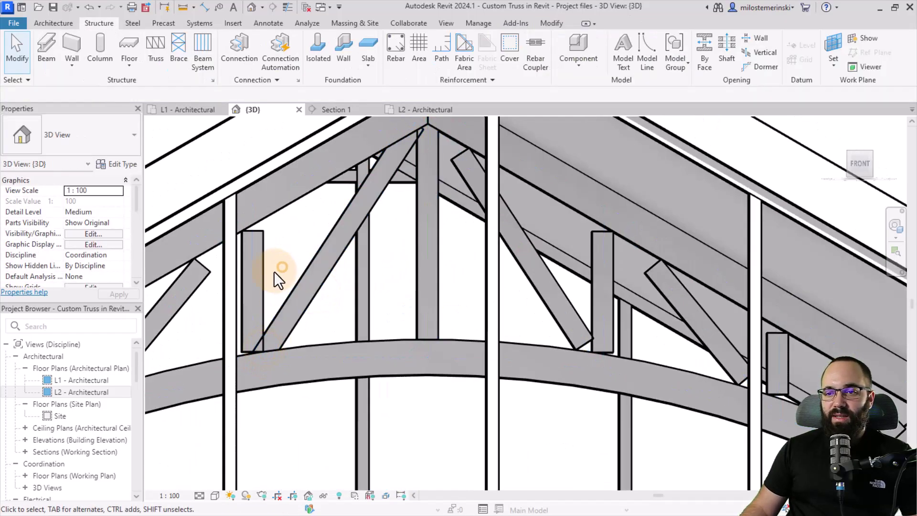
key(Tab)
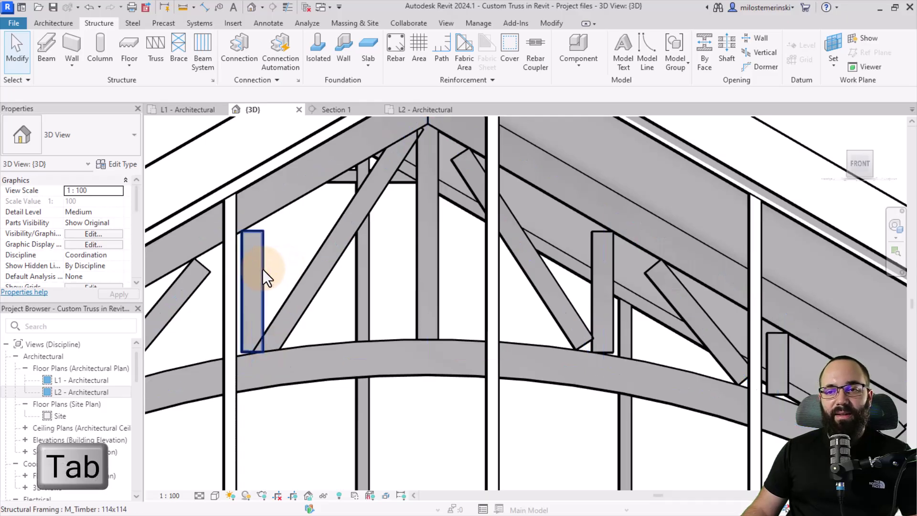
click(263, 268)
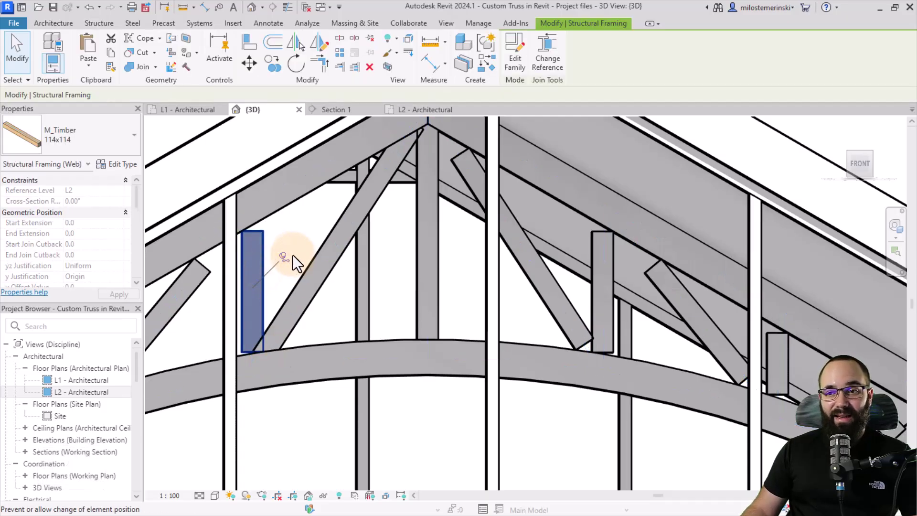
drag(254, 231, 256, 214)
click(332, 310)
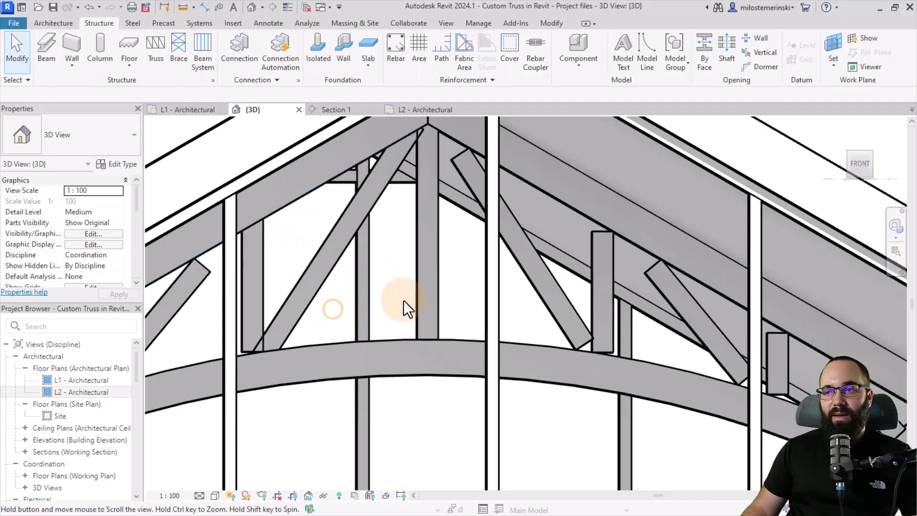
- Extend the right diagonal web from the apex down onto the bottom chord
shift+middle_drag(403, 300, 396, 208)
click(397, 209)
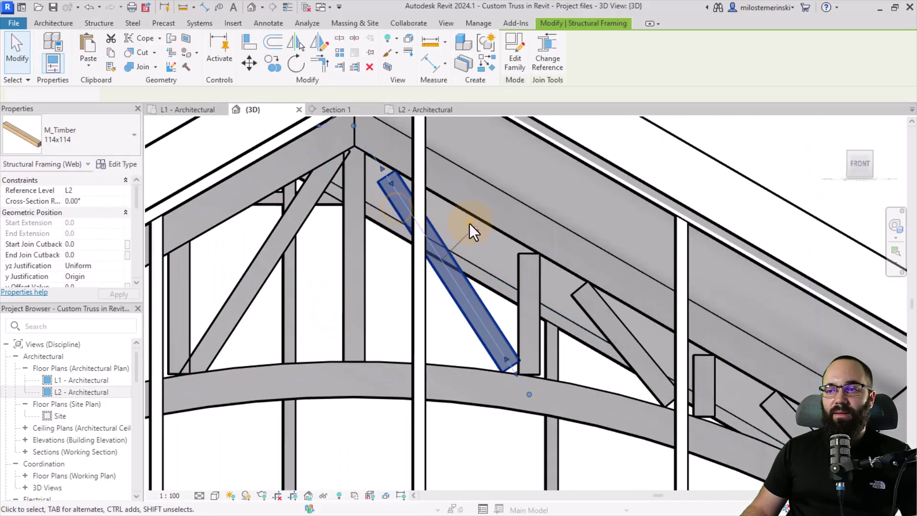
drag(377, 165, 363, 148)
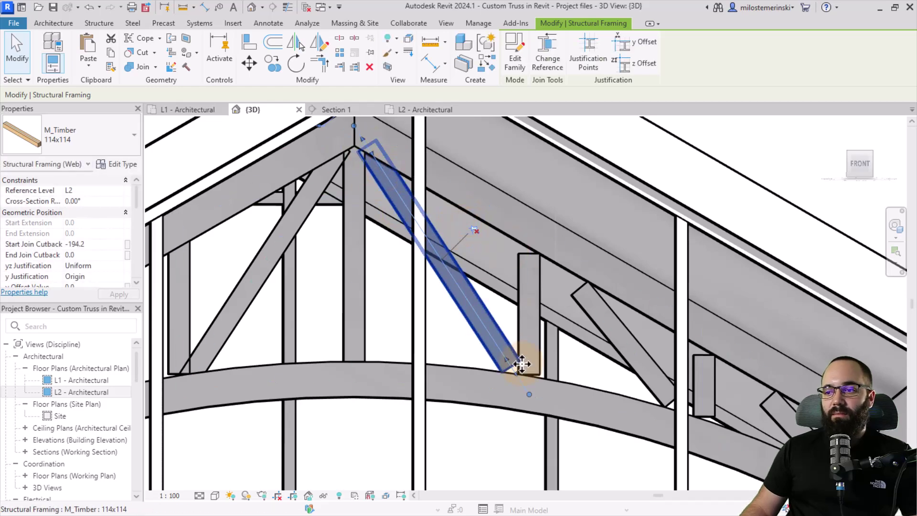
drag(521, 364, 523, 383)
click(583, 372)
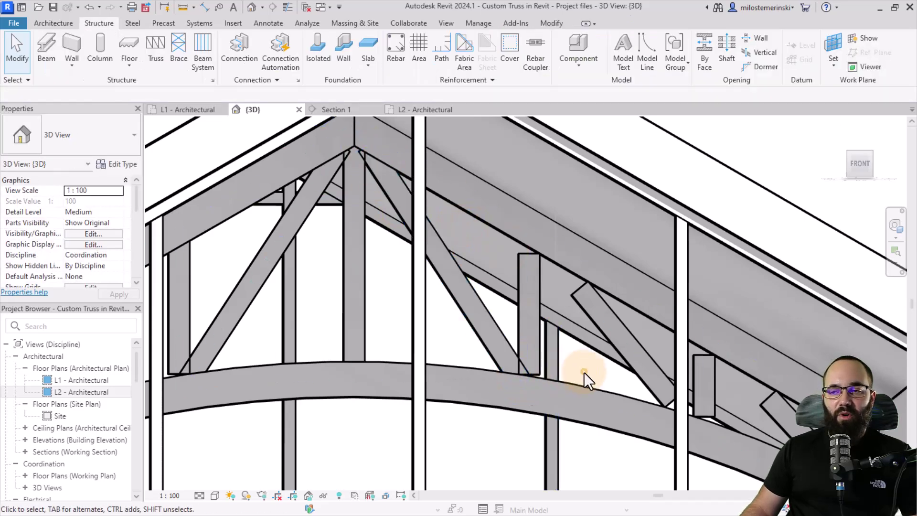
middle_drag(383, 296, 441, 305)
middle_drag(456, 356, 454, 356)
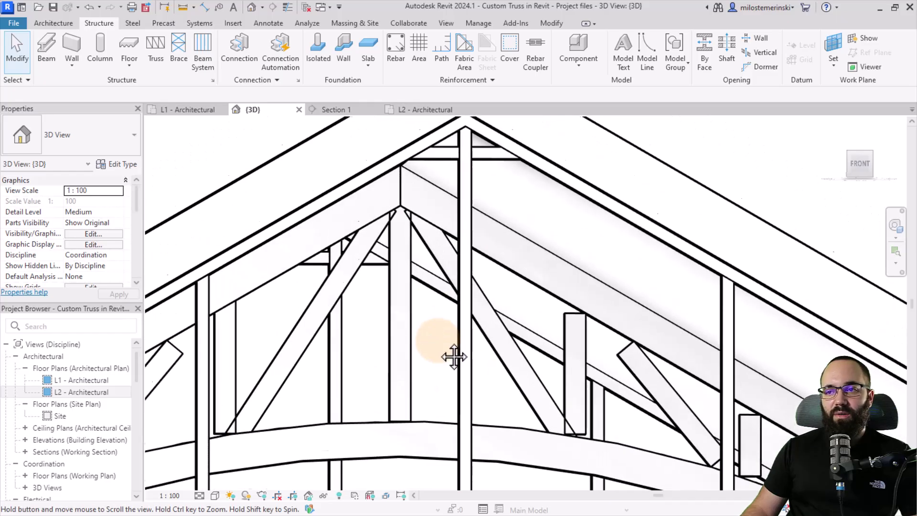
scroll(374, 225, up, 3)
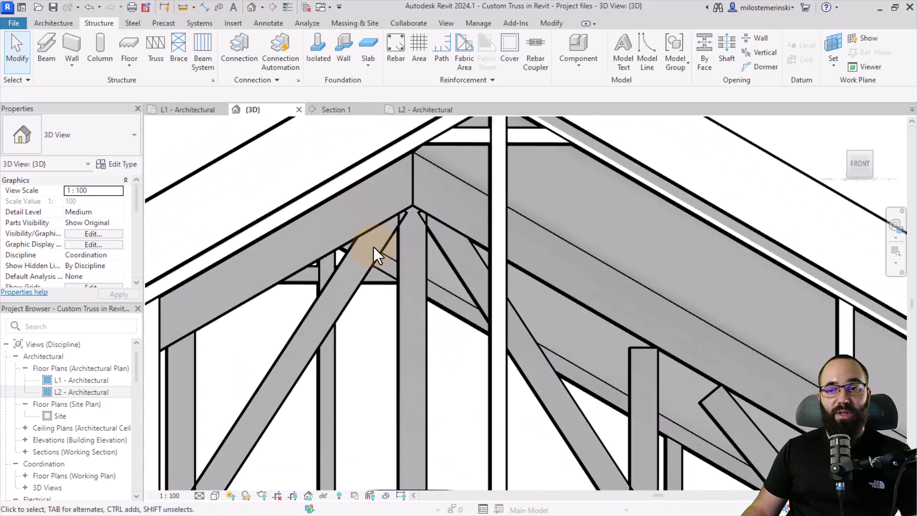
- Cope the diagonal brace near the apex against the vertical post and the top chord
click(551, 24)
click(147, 40)
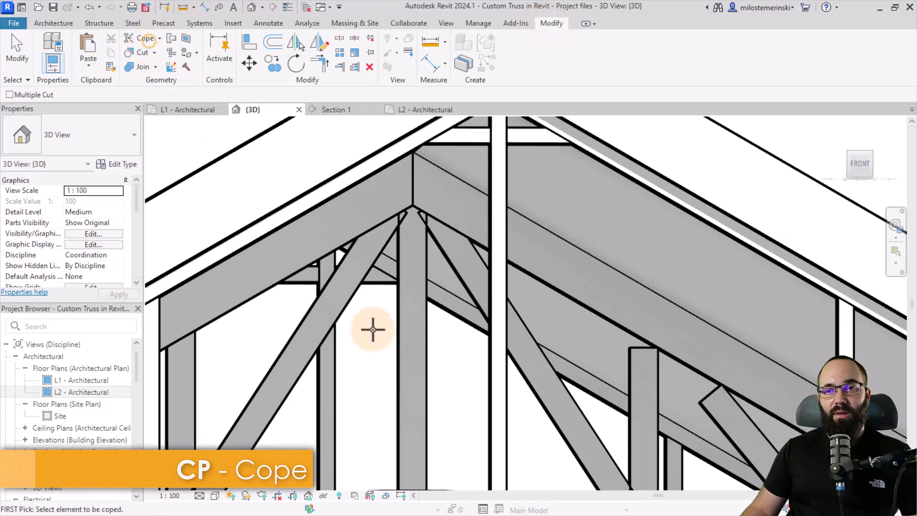
click(381, 246)
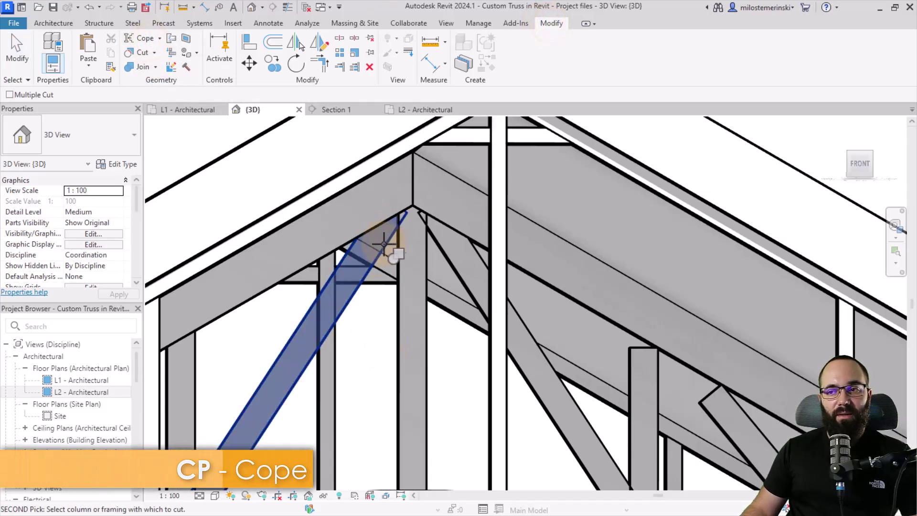
click(399, 244)
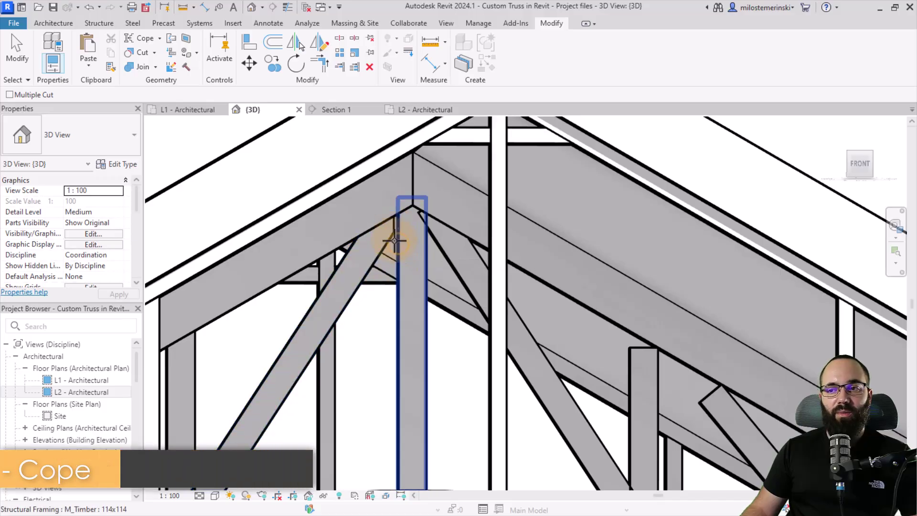
scroll(390, 232, down, 2)
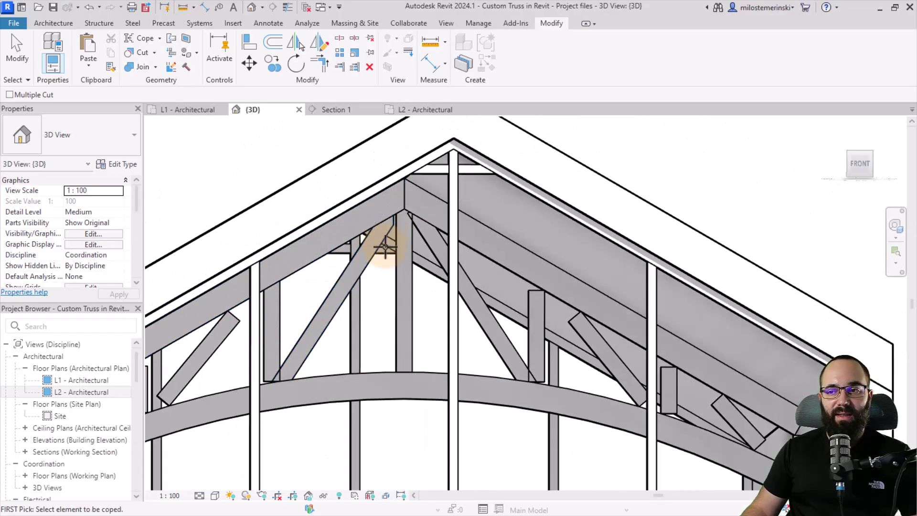
click(383, 236)
click(338, 244)
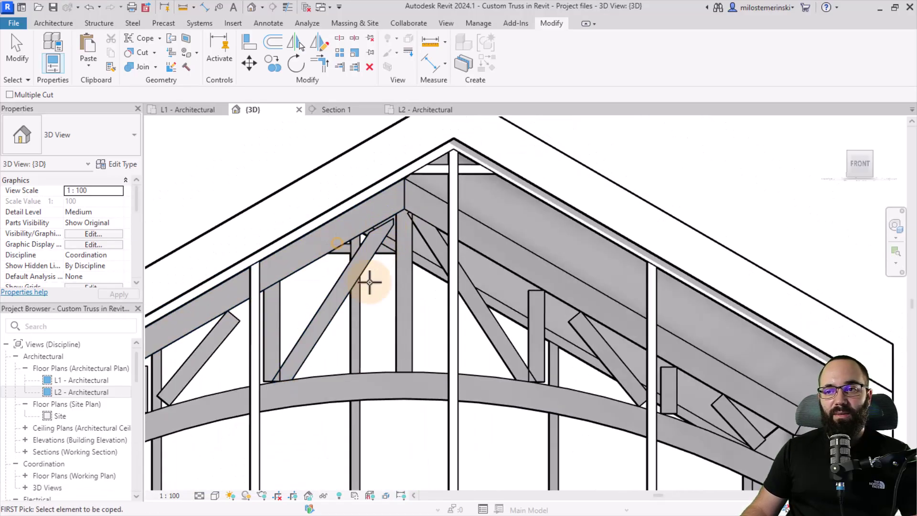
scroll(296, 358, up, 2)
- Cope the brace against the left post and curved bottom chord, accepting the no-cut warning
click(290, 352)
click(273, 348)
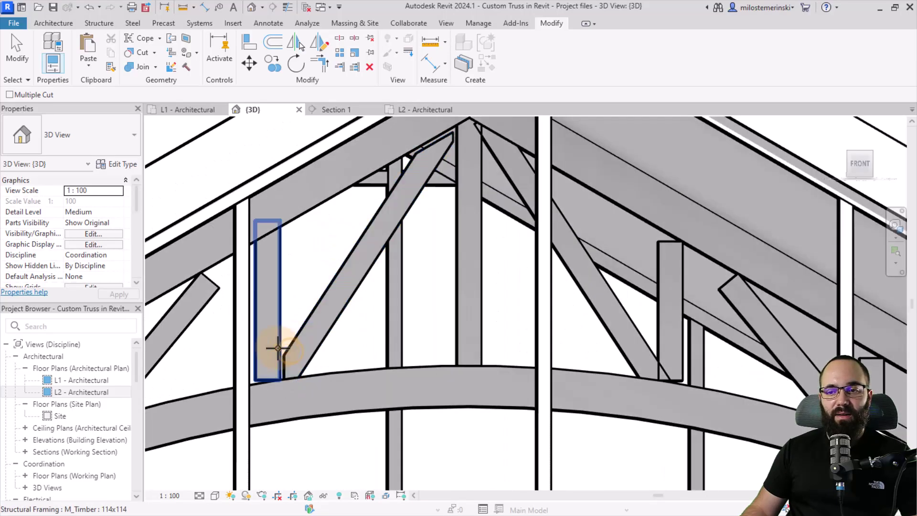
click(300, 367)
click(315, 374)
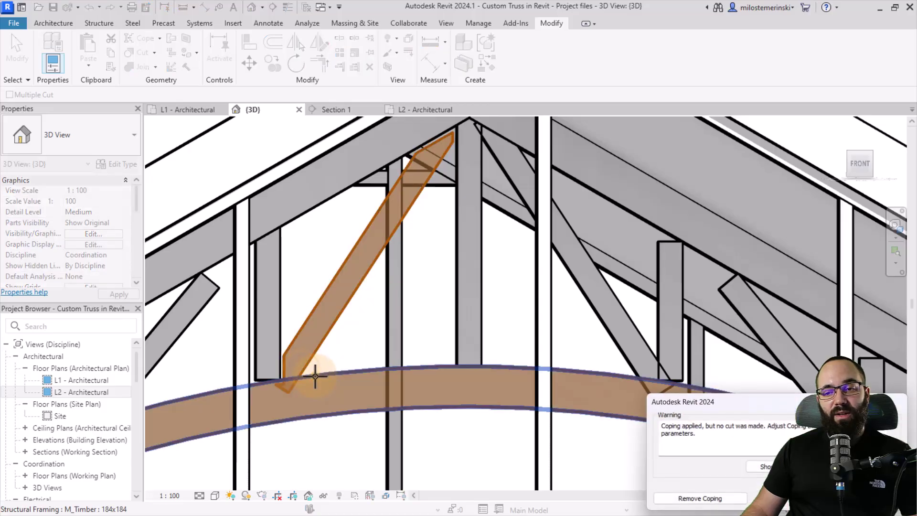
drag(748, 405, 256, 192)
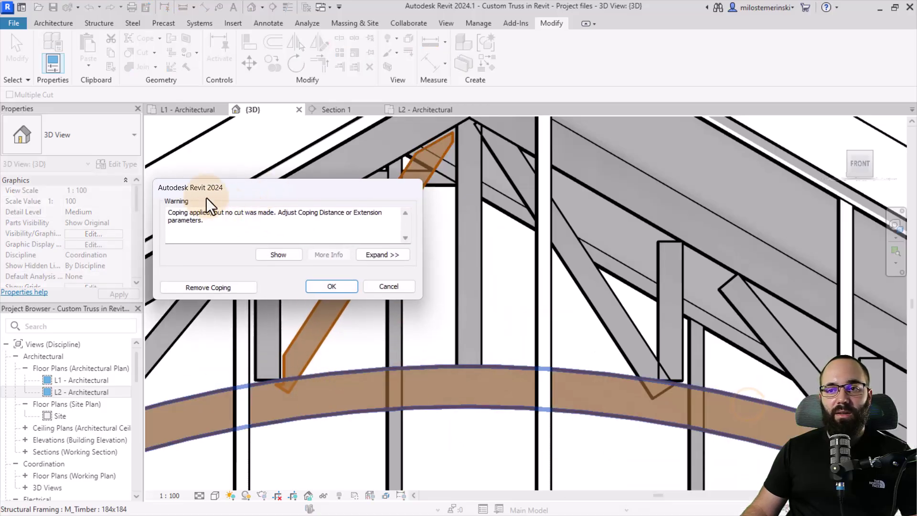
click(332, 286)
scroll(307, 389, down, 3)
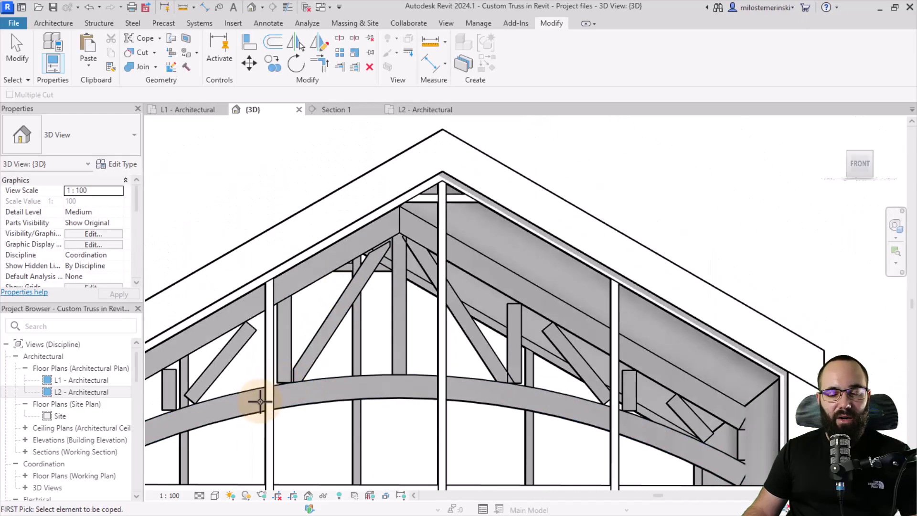
key(Escape)
scroll(302, 377, up, 2)
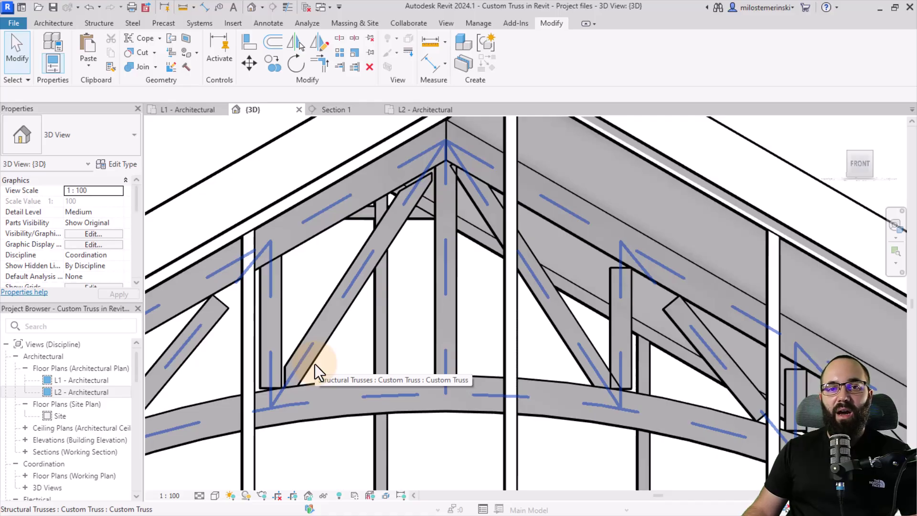
- Try a Steel tab Contour Cut on the truss in 3D, then cancel it
click(125, 25)
click(292, 66)
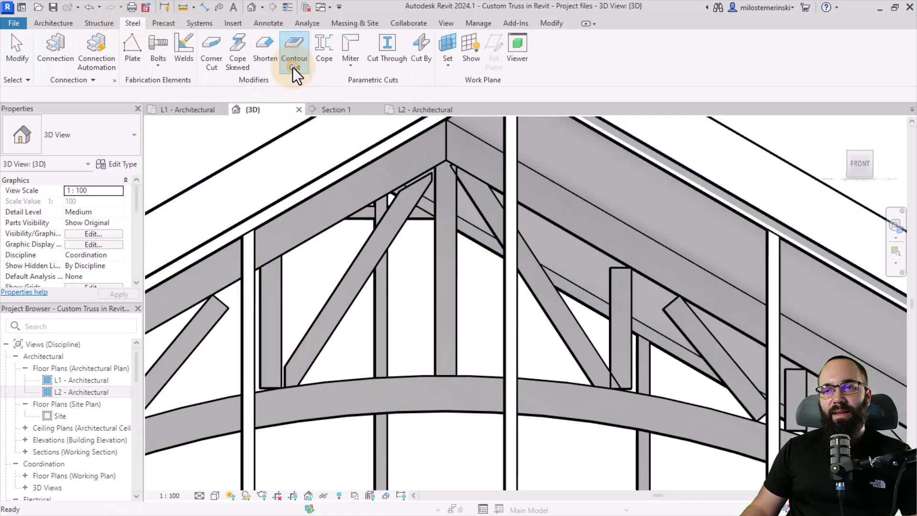
click(302, 380)
key(Escape)
scroll(325, 337, up, 3)
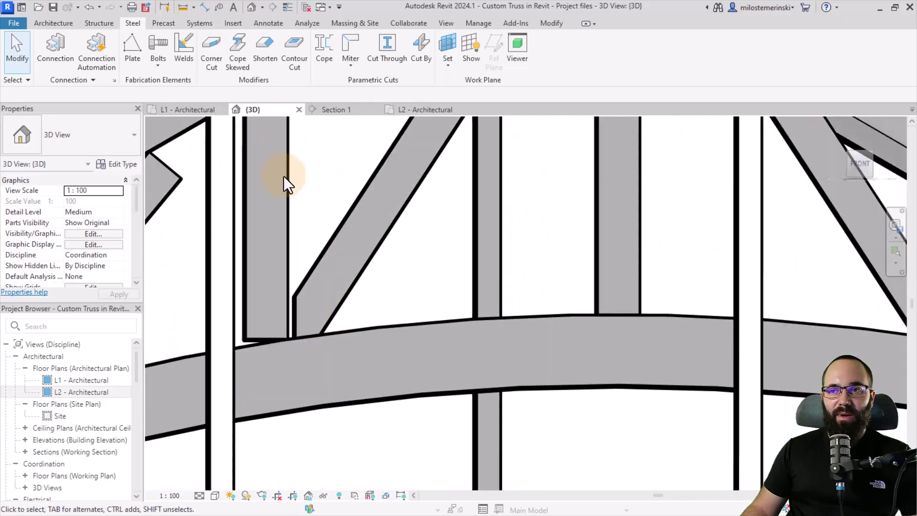
click(290, 67)
click(296, 296)
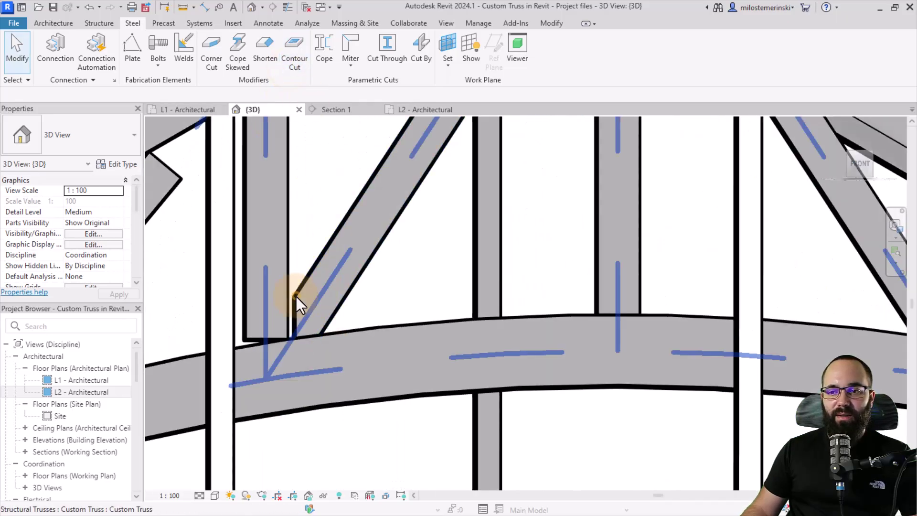
key(Escape)
- Switch to the Section 1 view and Tab-select the diagonal web near the apex
click(352, 110)
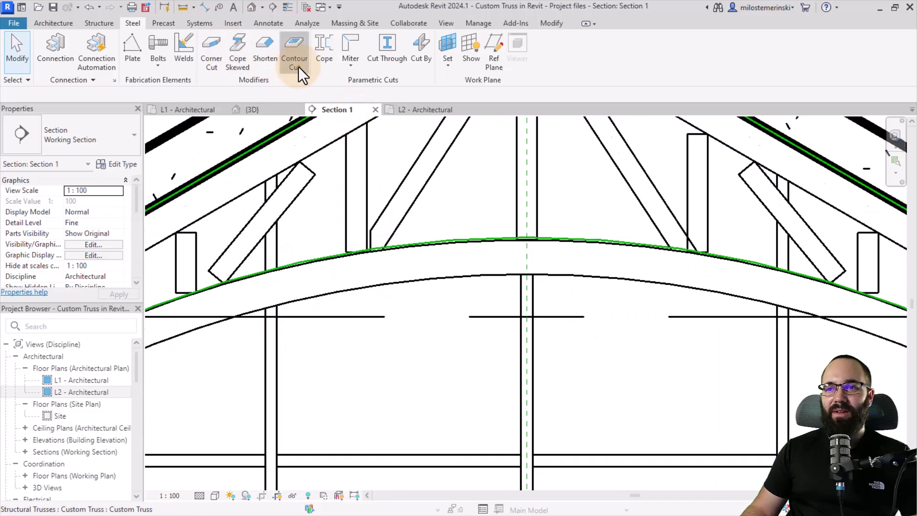
click(298, 67)
click(377, 226)
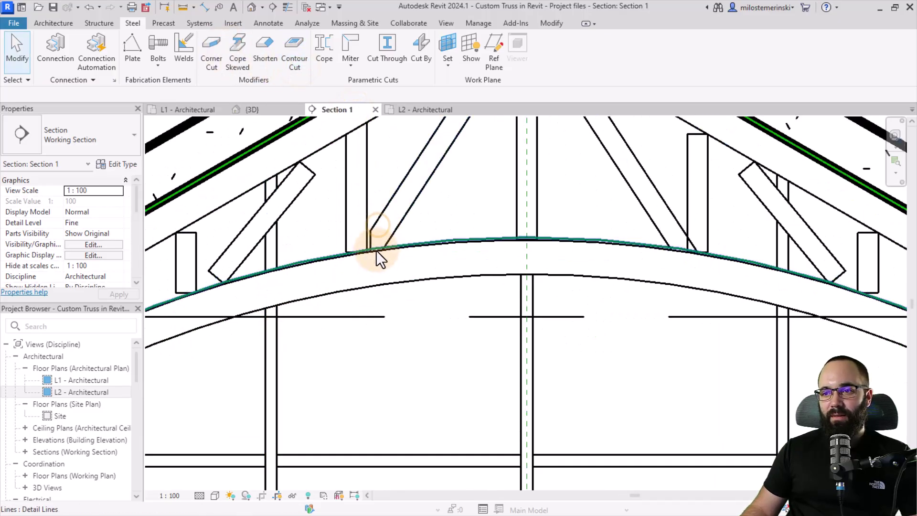
scroll(376, 248, up, 3)
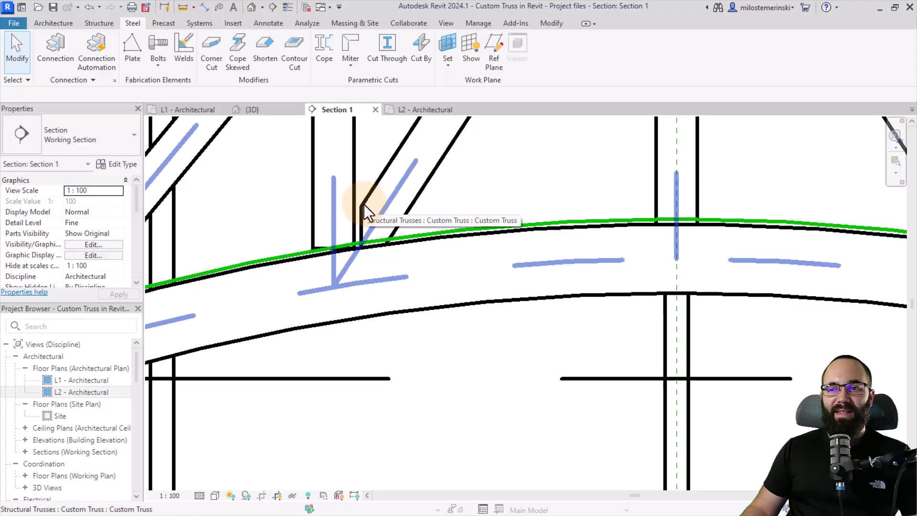
key(Tab)
click(366, 206)
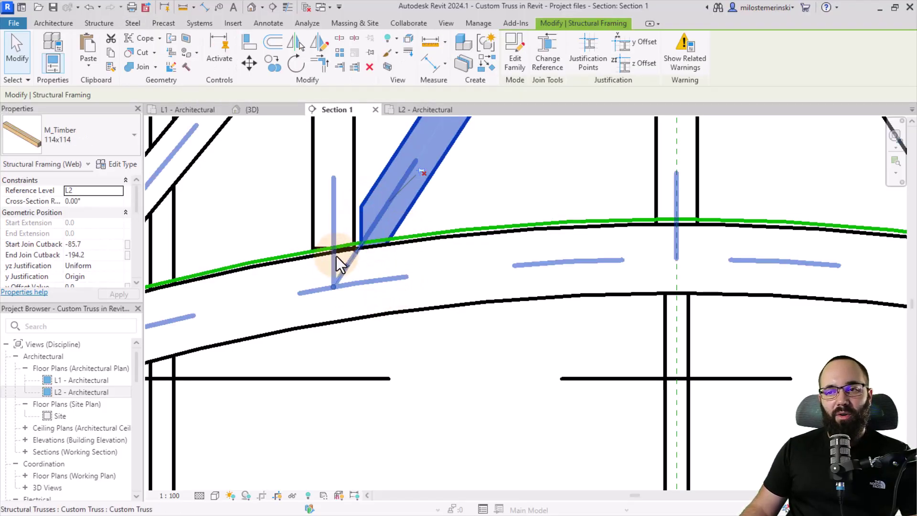
scroll(382, 362, down, 3)
click(382, 366)
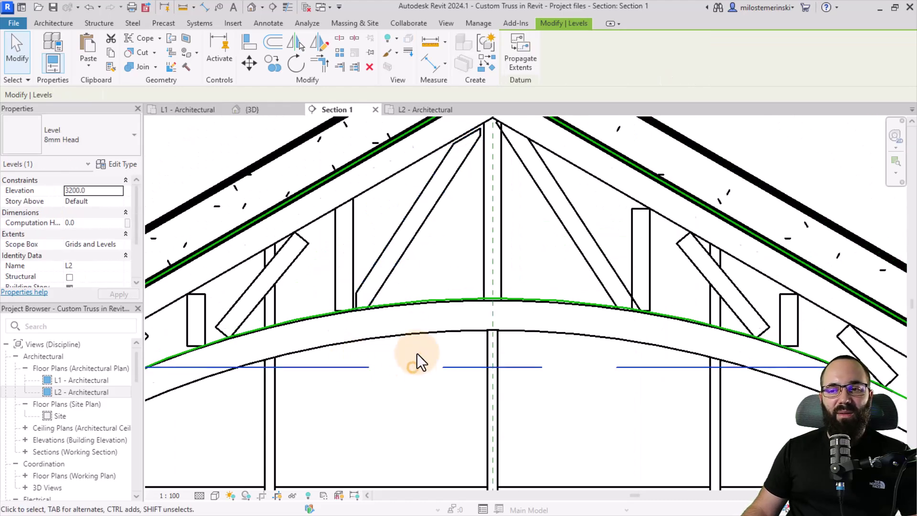
scroll(392, 253, up, 2)
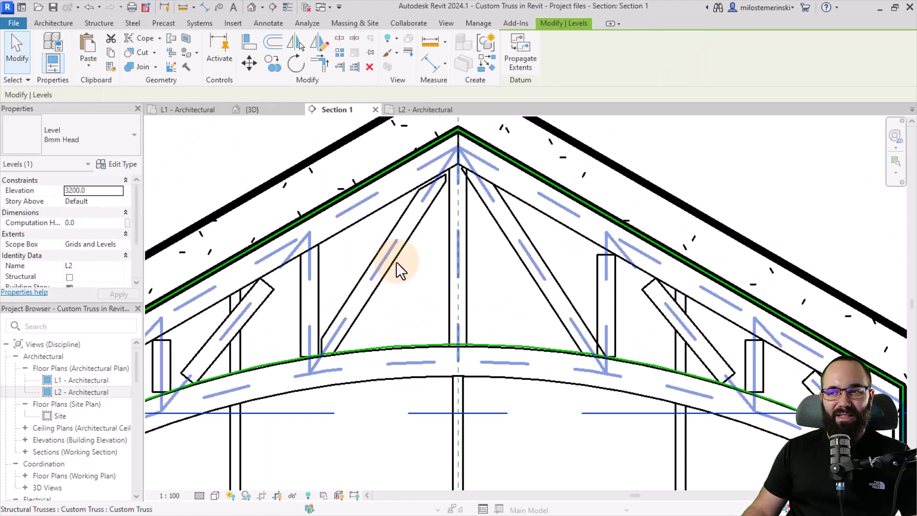
- Change the selected diagonal web's Coping Distance from 20.0 to 0.0 in Properties
key(Tab)
click(396, 262)
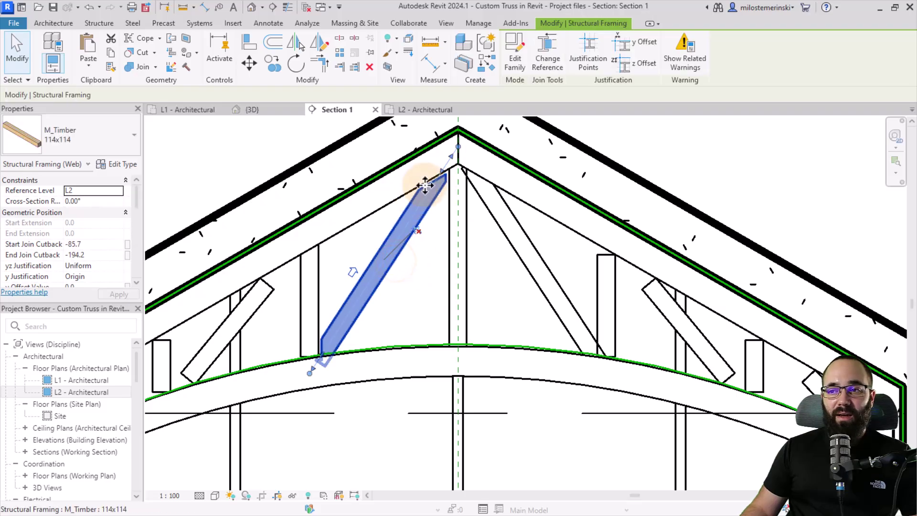
scroll(416, 193, up, 3)
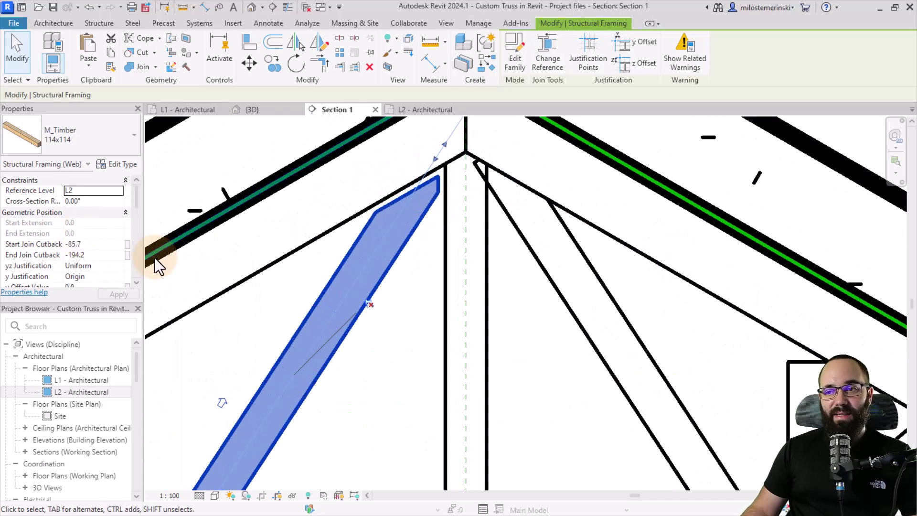
scroll(99, 239, down, 2)
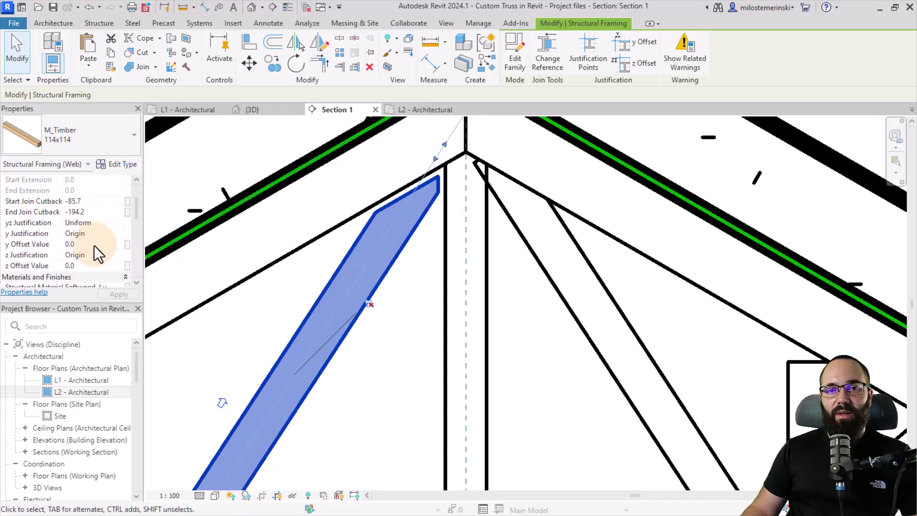
scroll(93, 245, down, 3)
scroll(93, 253, down, 3)
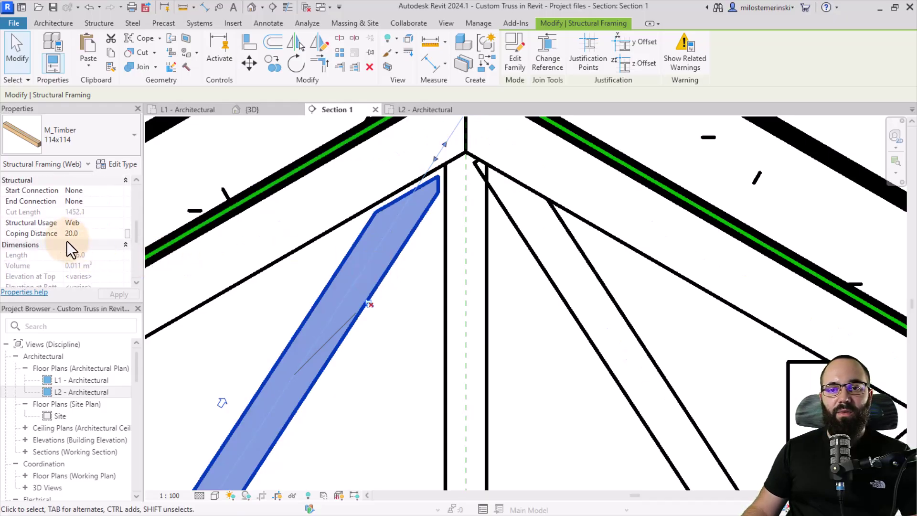
click(82, 235)
click(82, 235)
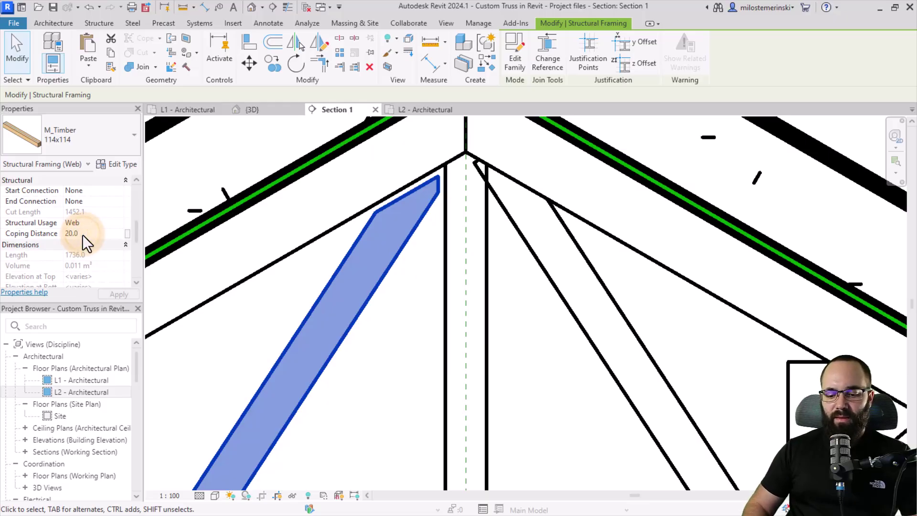
double_click(82, 234)
text(0.0)
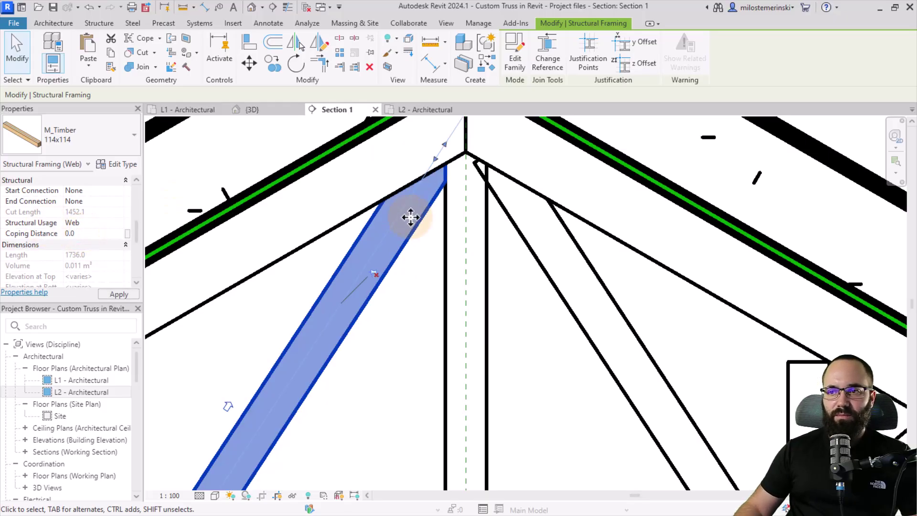
click(416, 309)
scroll(425, 249, down, 3)
scroll(410, 315, up, 4)
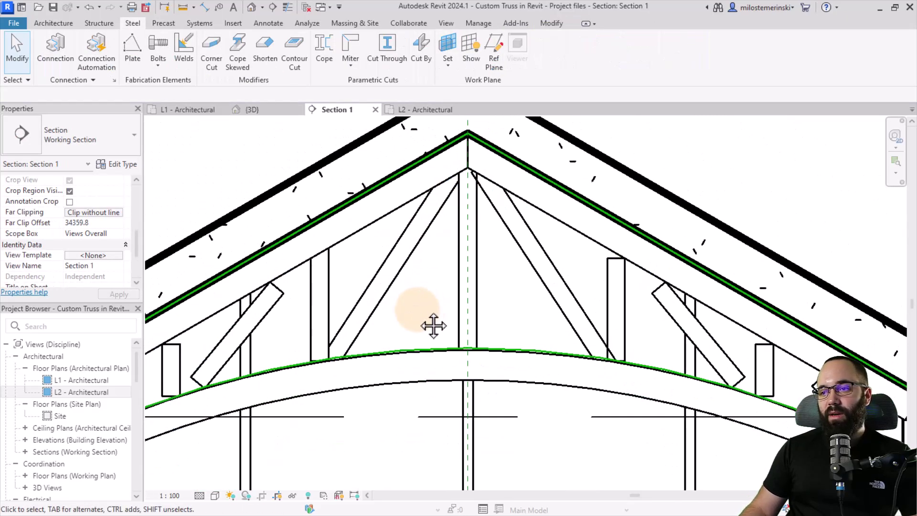
middle_drag(433, 326, 381, 326)
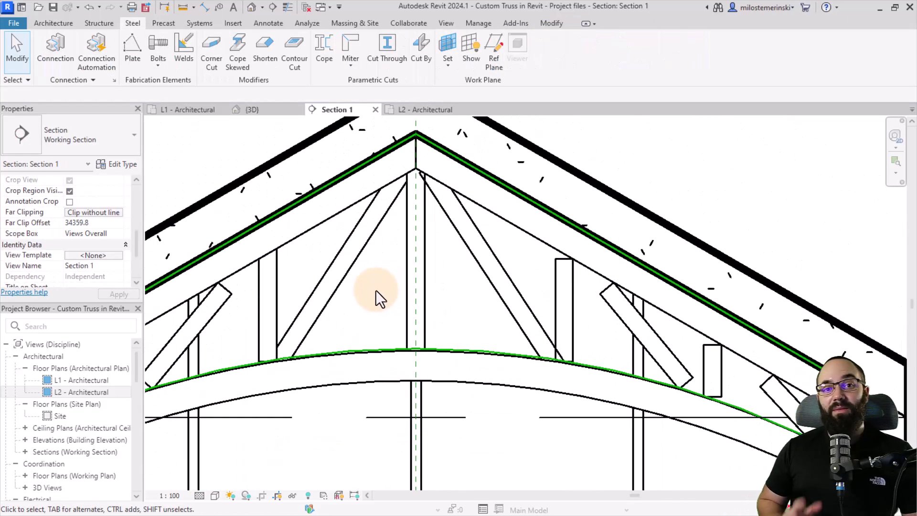